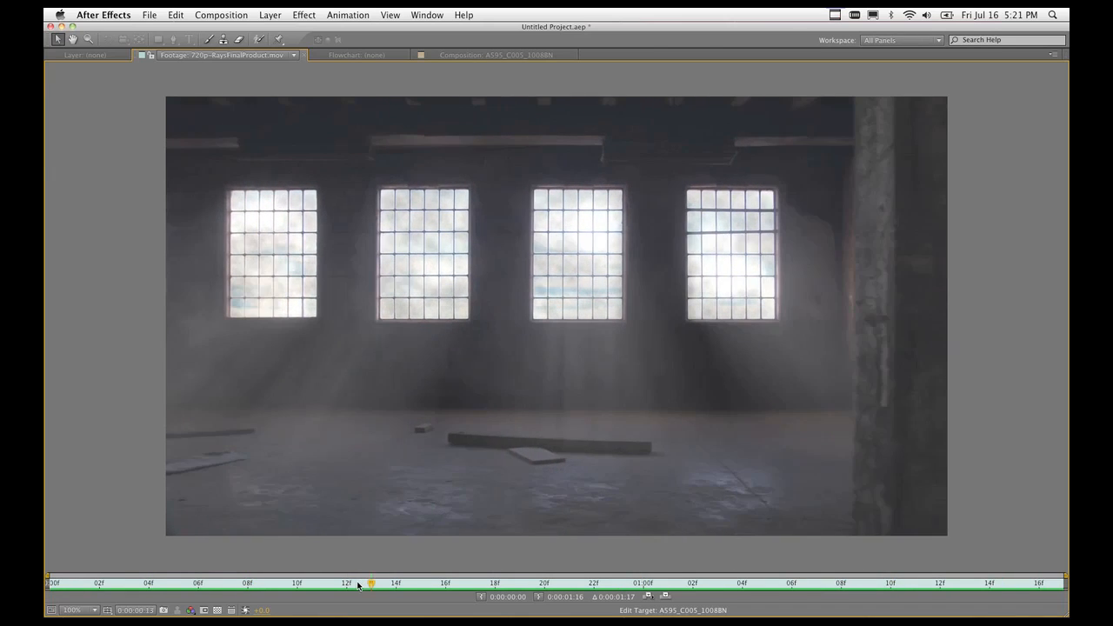
Un-maximize the Footage panel to get back to the All Panels workspace.
key("grave")
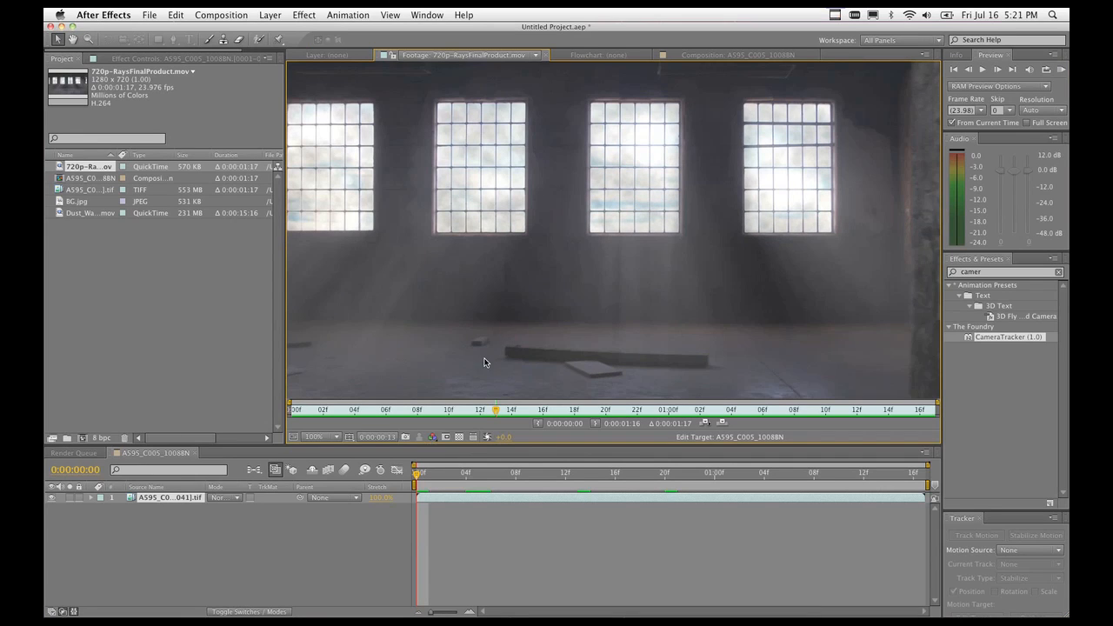
View the footage at 50%, select CameraTracker, and show the composition at frame 17.
key("comma")
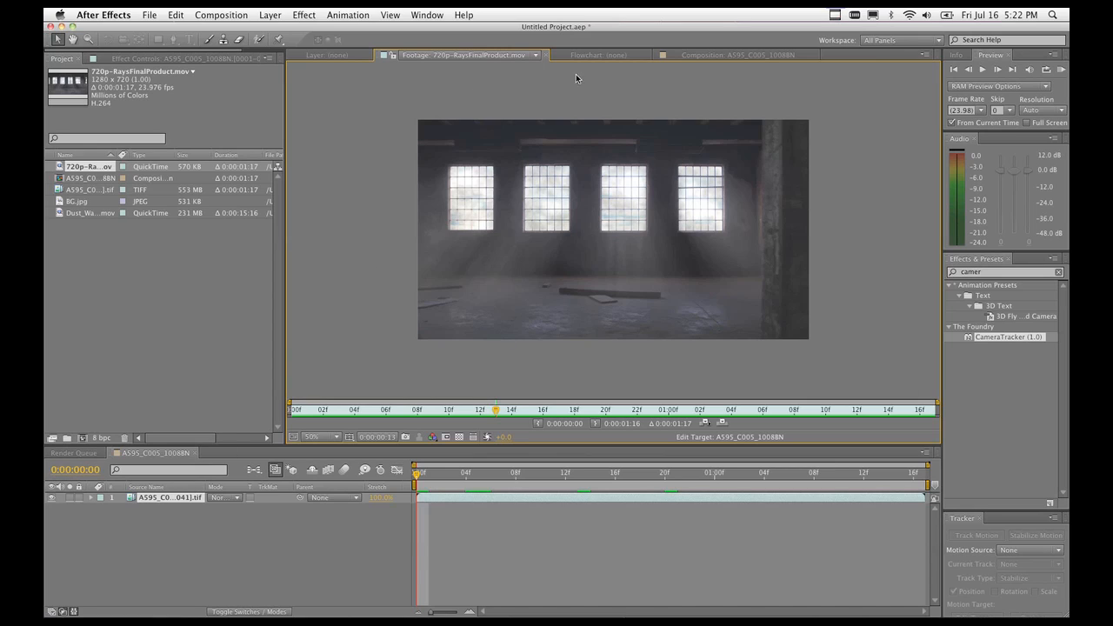
left_click(986, 338)
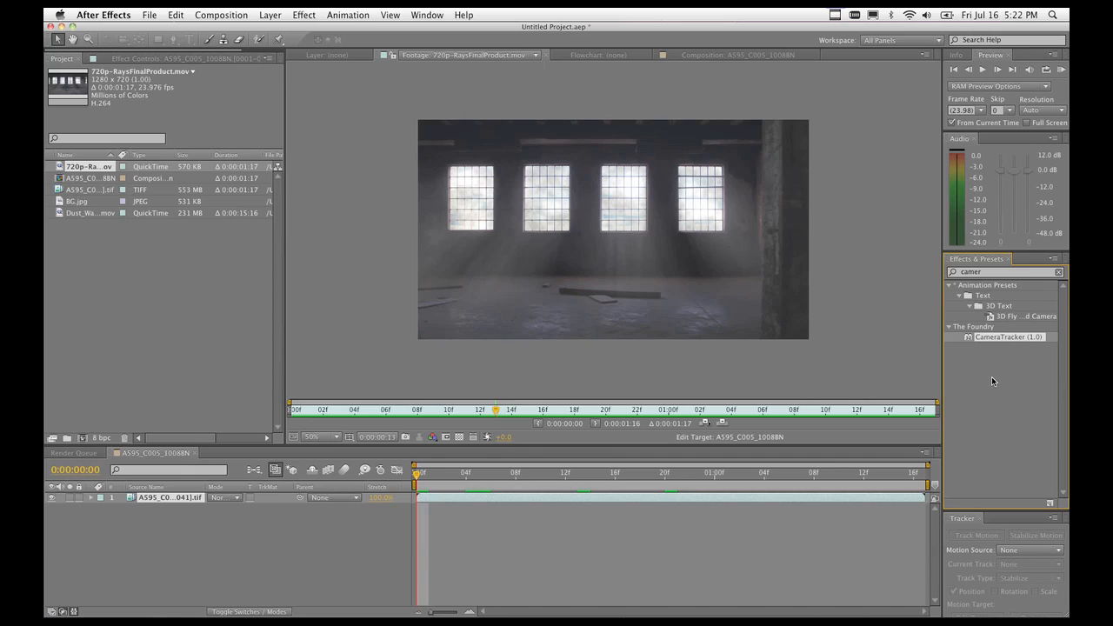
left_click(626, 476)
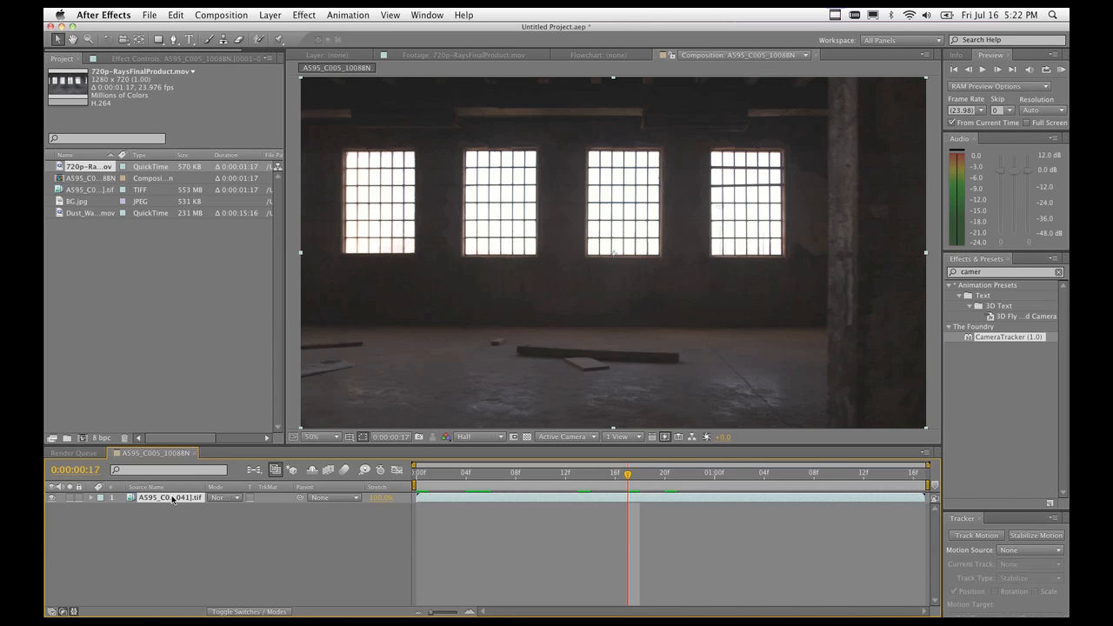
Set preview resolution to Full at frame 9 and apply CameraTracker 1.0 to layer 1.
left_click(529, 474)
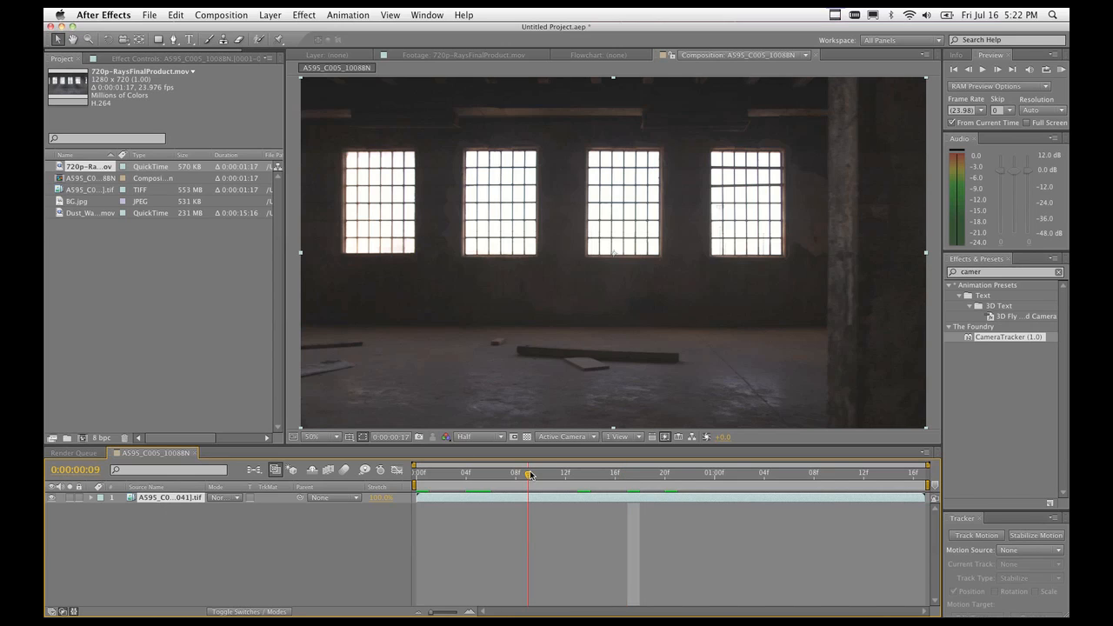
left_click(478, 437)
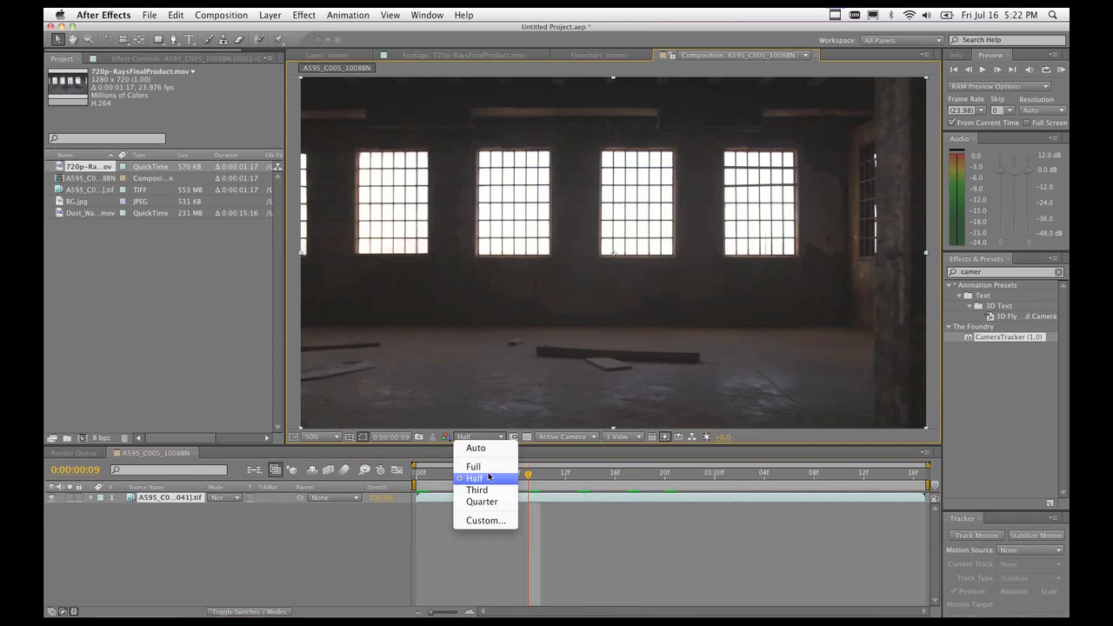
left_click(486, 467)
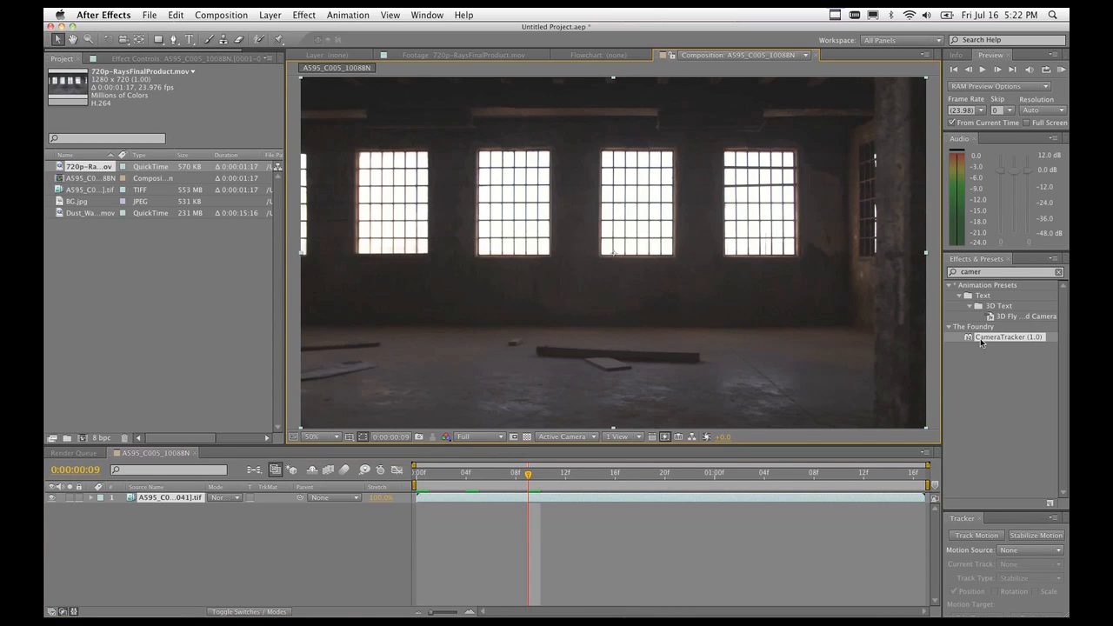
left_click_drag(980, 339, 165, 504)
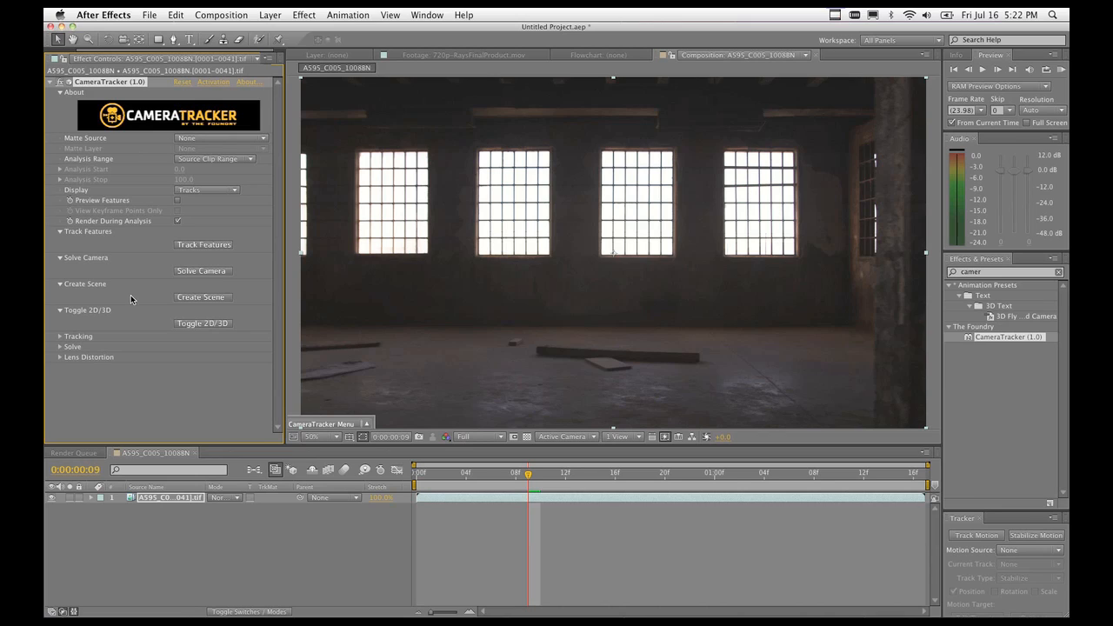
left_click(177, 200)
Expand CameraTracker's Tracking section and scrub Number of Features upward.
left_click(60, 336)
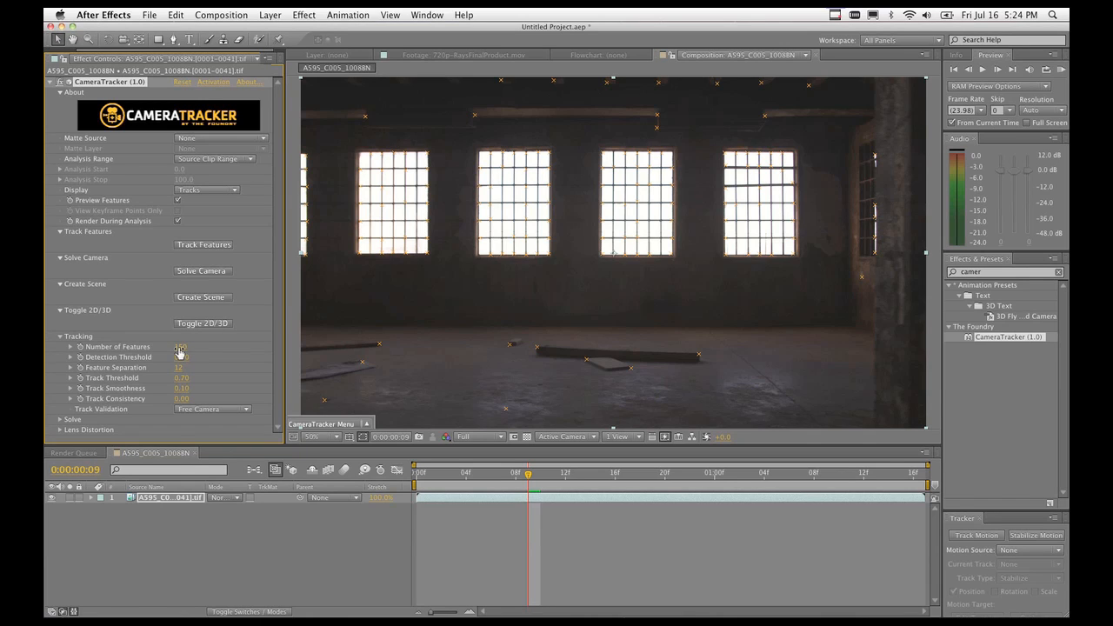
left_click_drag(179, 348, 355, 351)
Test higher Detection Threshold and Feature Separation, keeping 150 features, 0.10 threshold and separation 12.
key("super+z")
left_click_drag(203, 357, 228, 360)
key("super+z")
left_click_drag(201, 369, 231, 374)
key("super+z")
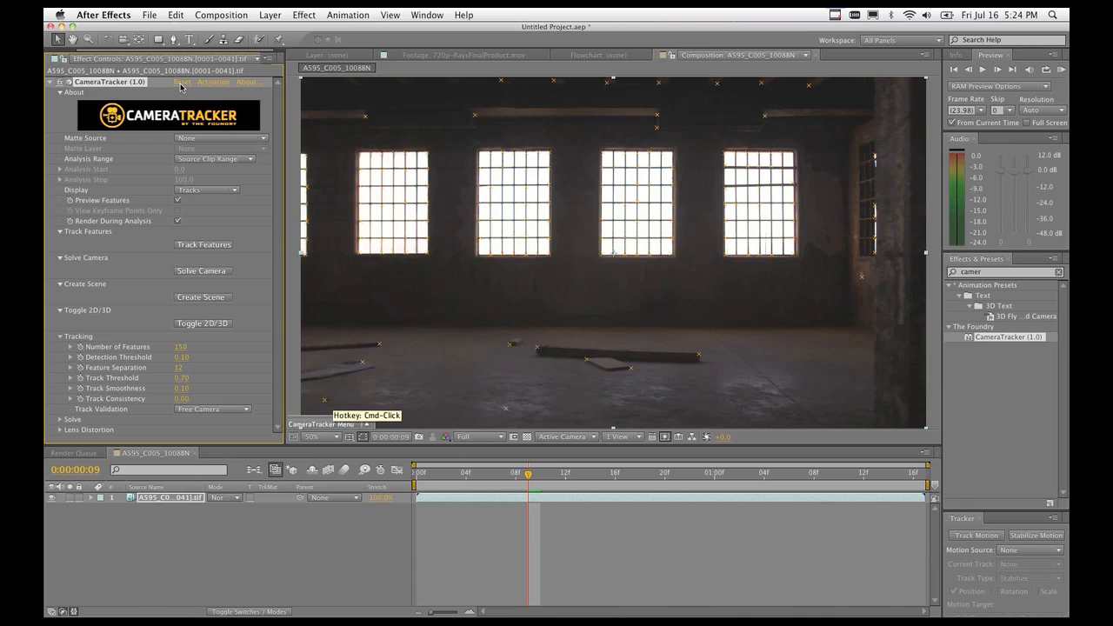
left_click(178, 200)
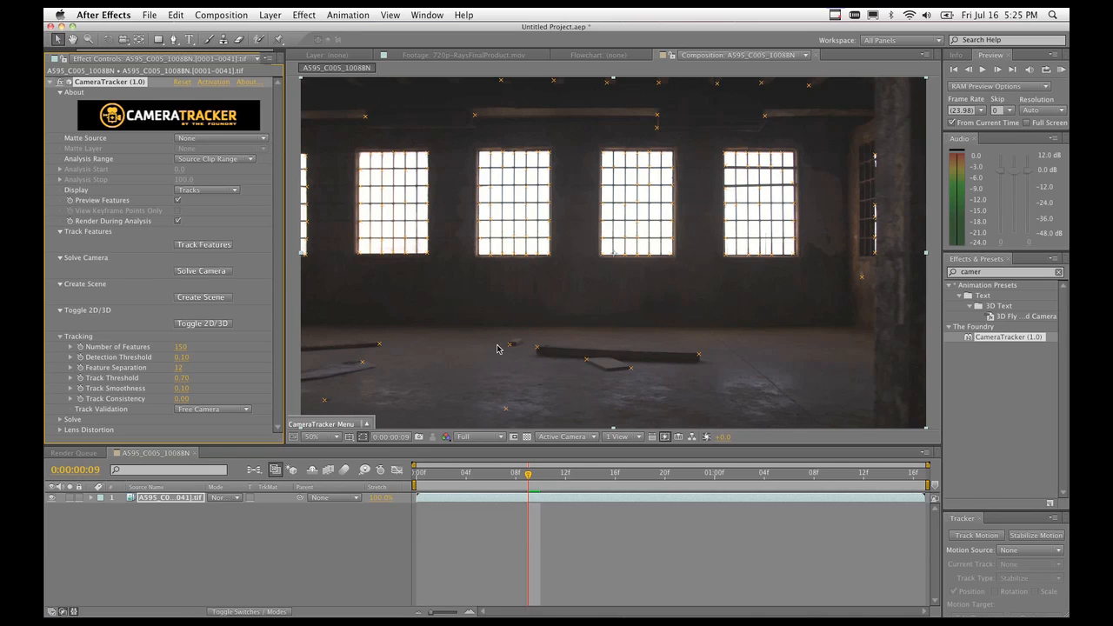
Try Matte Inverted Luminance as matte source, check Matte Layer, then return Matte Source to None.
left_click(193, 140)
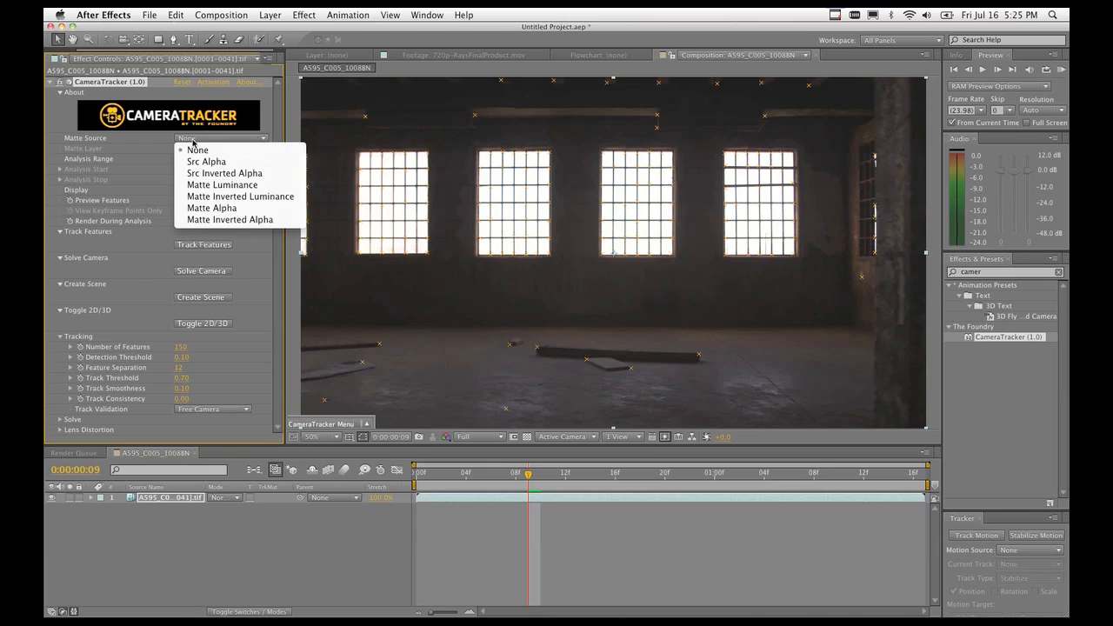
left_click(206, 197)
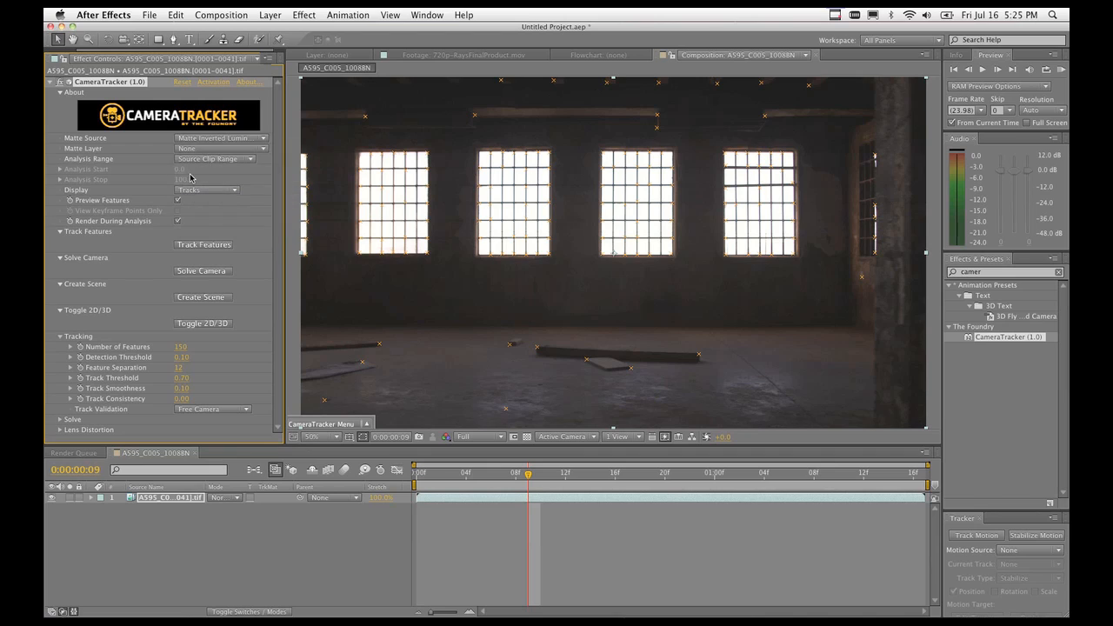
left_click(219, 148)
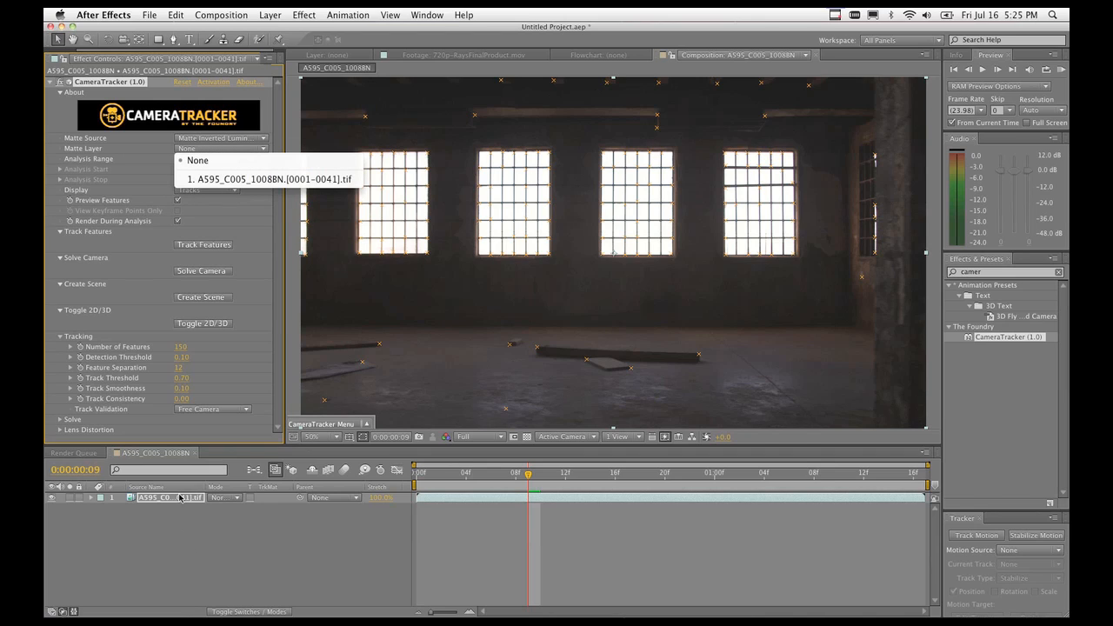
left_click(193, 137)
left_click(195, 138)
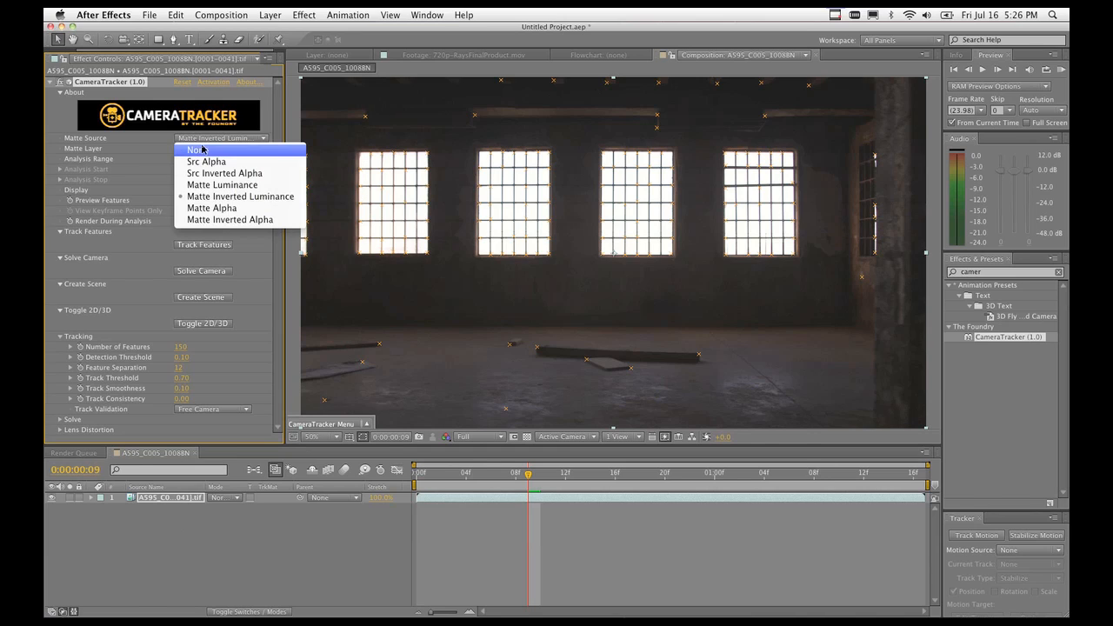
left_click(204, 151)
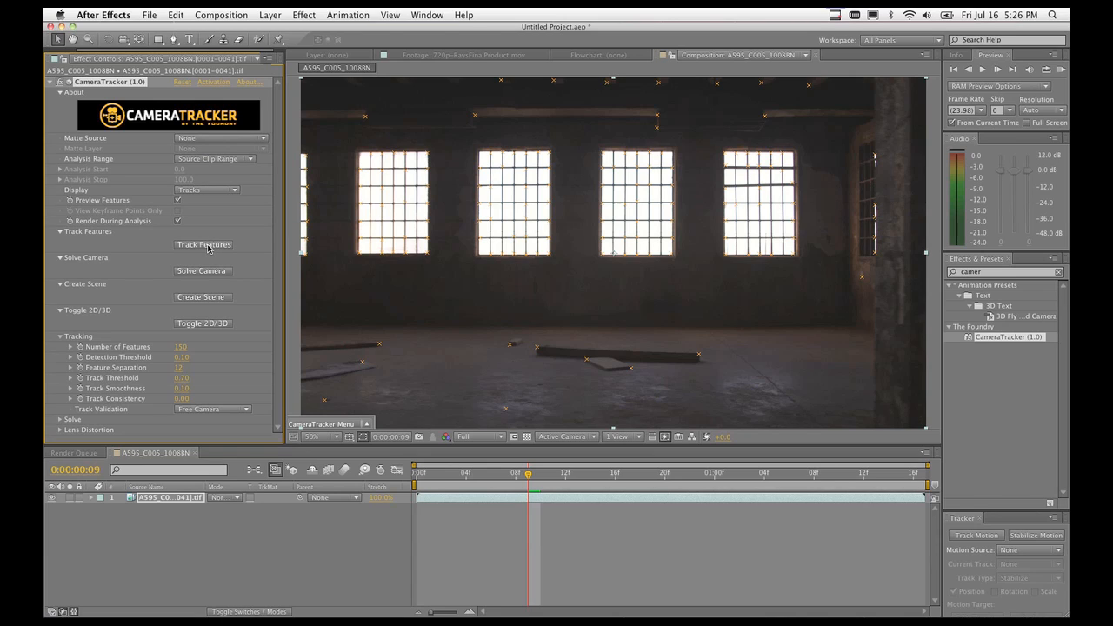
Track features through the whole clip starting from 0:00:00:00.
left_click(416, 476)
left_click(203, 245)
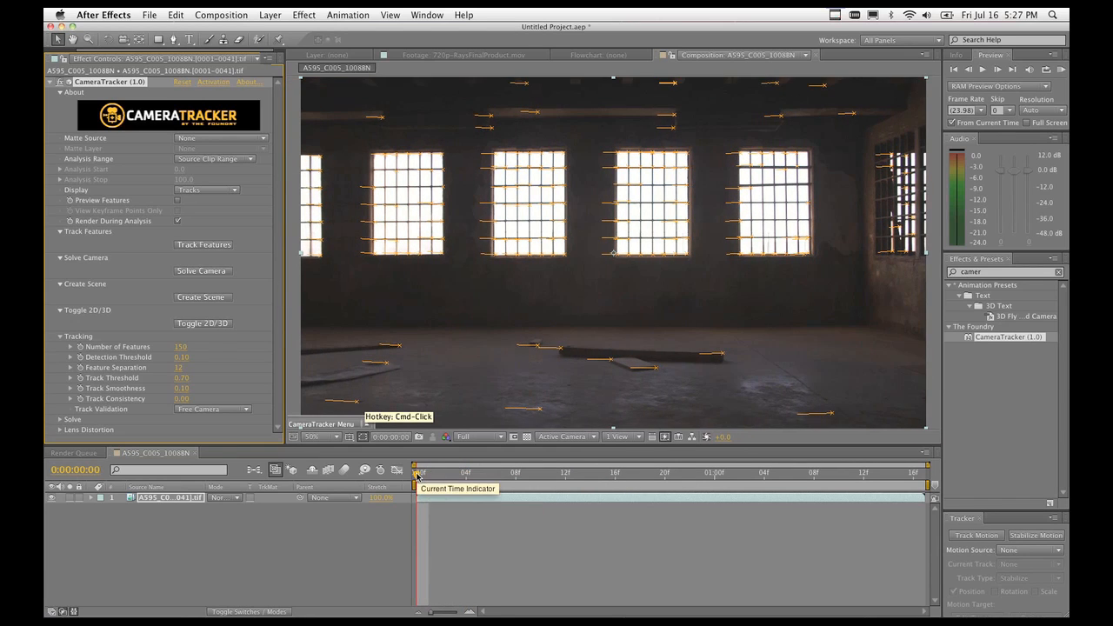
Review the tracks across the clip, ending on the last frame, 0:00:01:16.
left_click(430, 475)
left_click(545, 476)
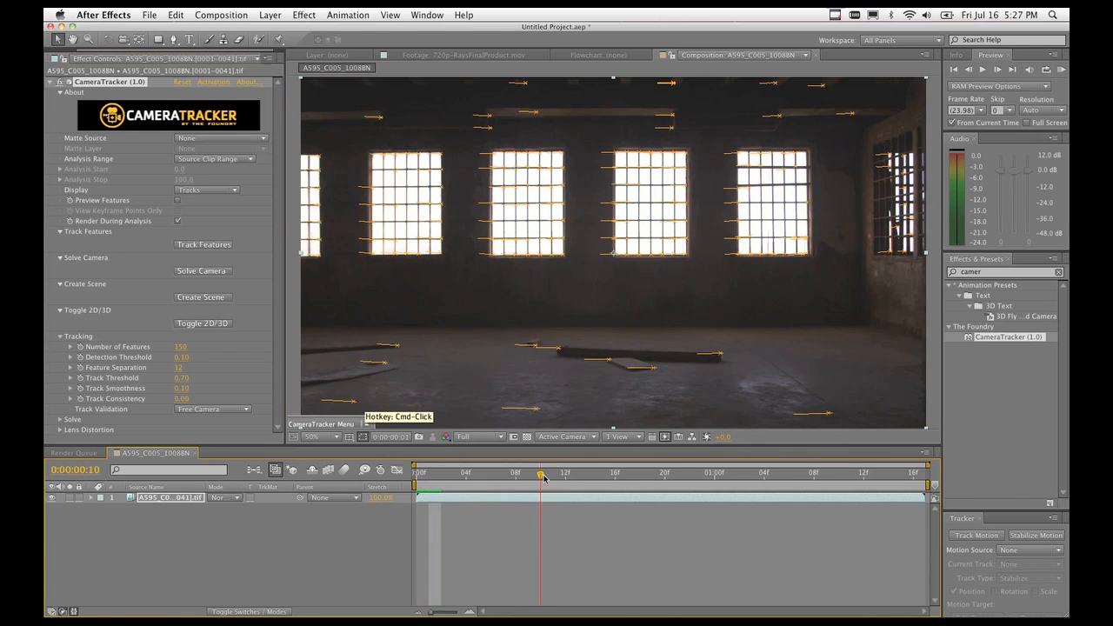
left_click(664, 477)
left_click(853, 476)
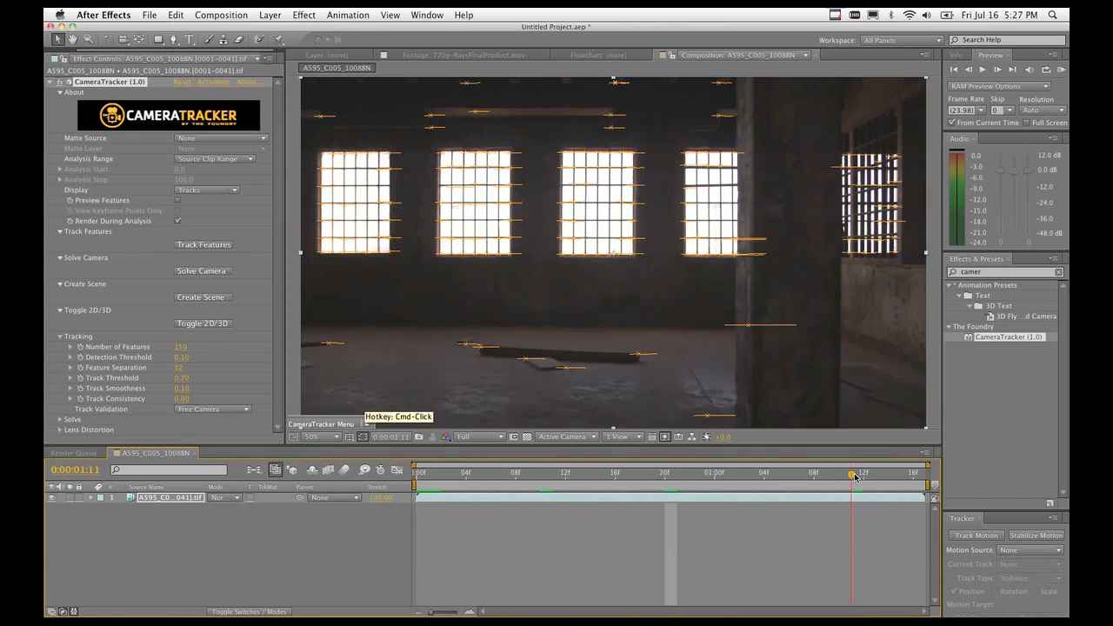
left_click(885, 478)
left_click(853, 478)
left_click(789, 478)
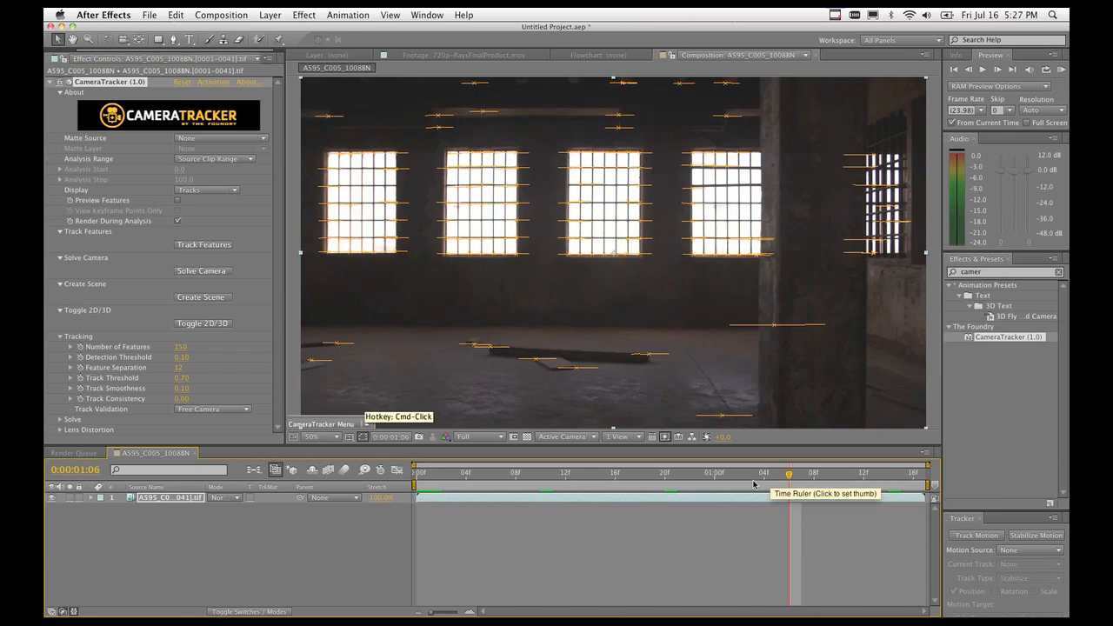
left_click(740, 479)
left_click(864, 479)
left_click(888, 479)
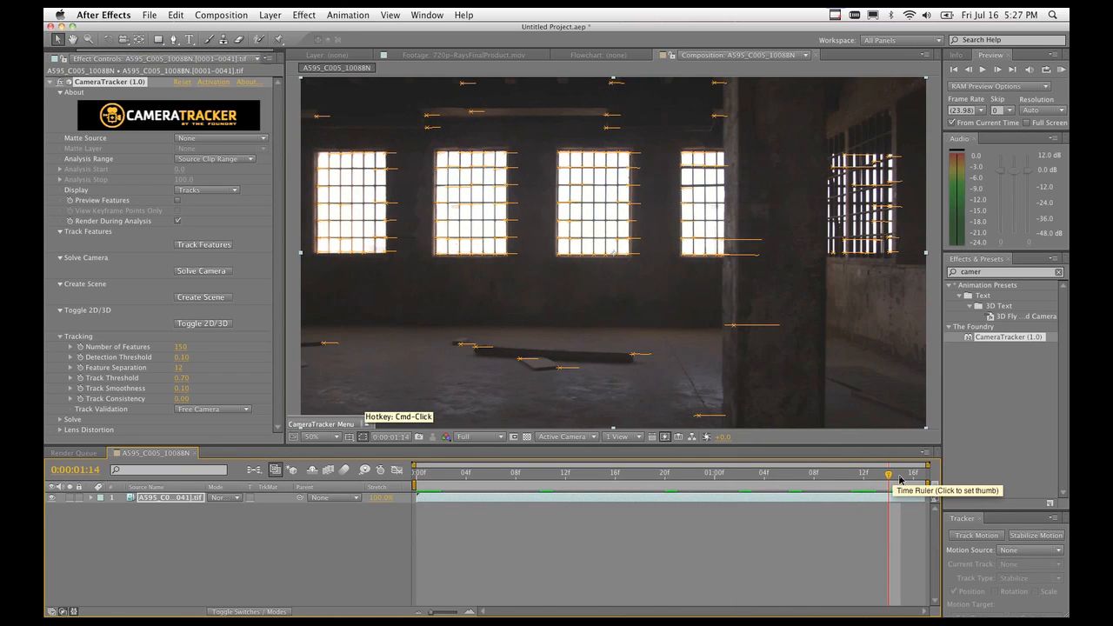
left_click(901, 478)
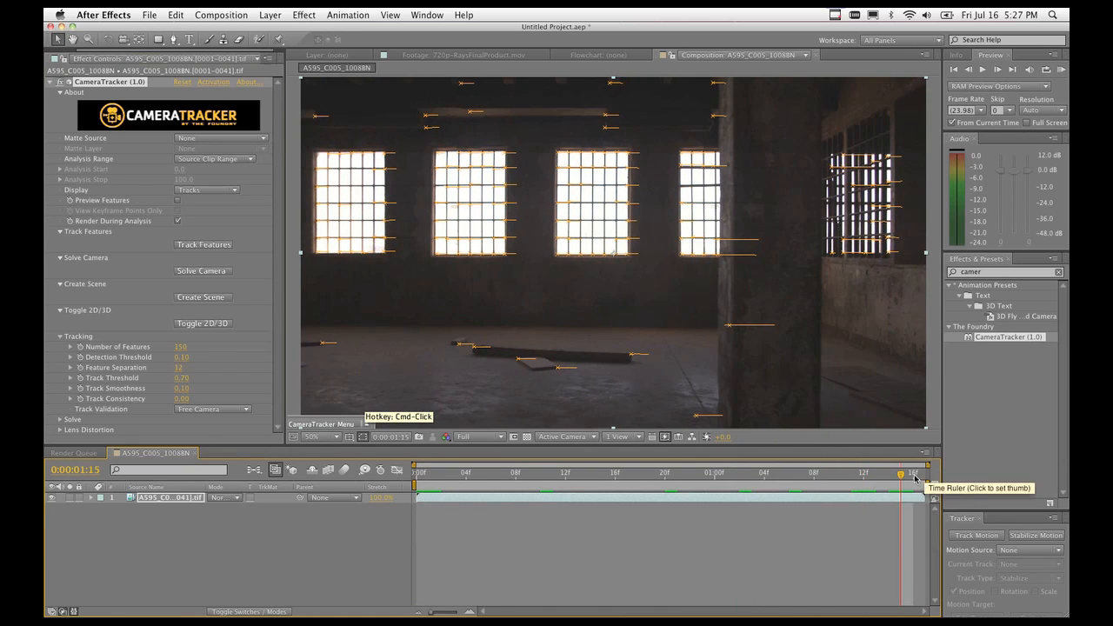
left_click(913, 479)
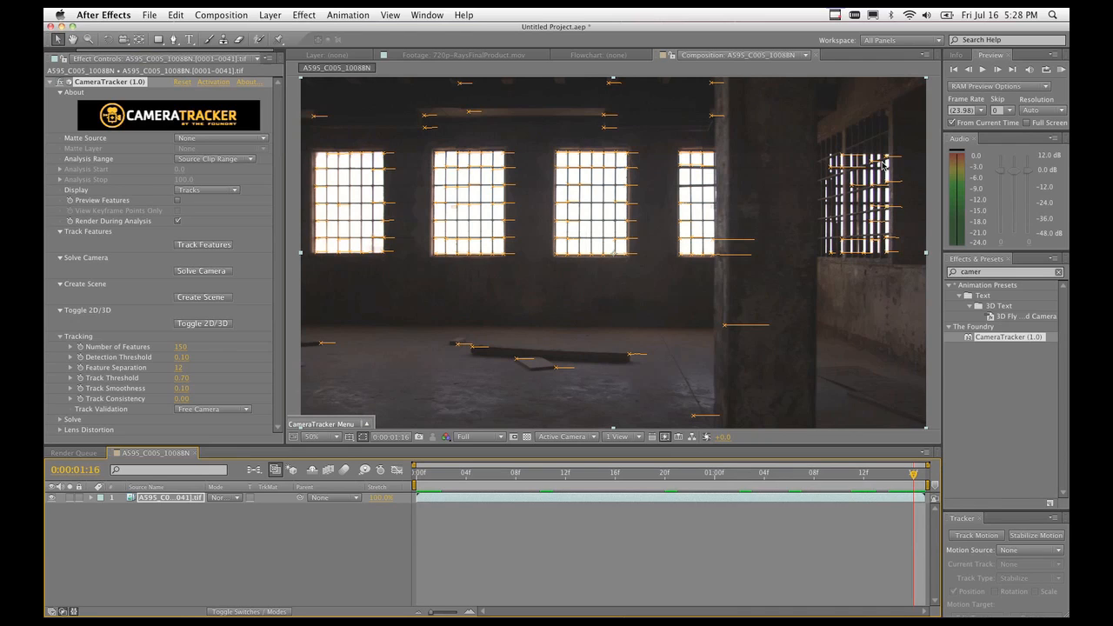
Select the track points on the far-right window and show CameraTracker's Actions.
left_click_drag(910, 130, 821, 285)
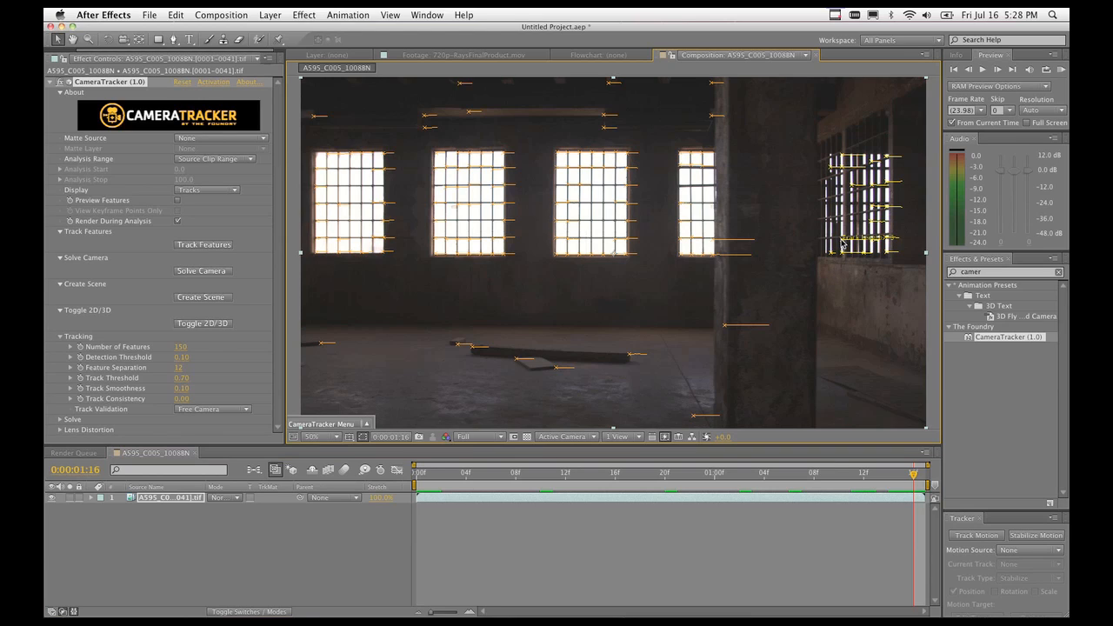
right_click(842, 245)
mouse_move(879, 249)
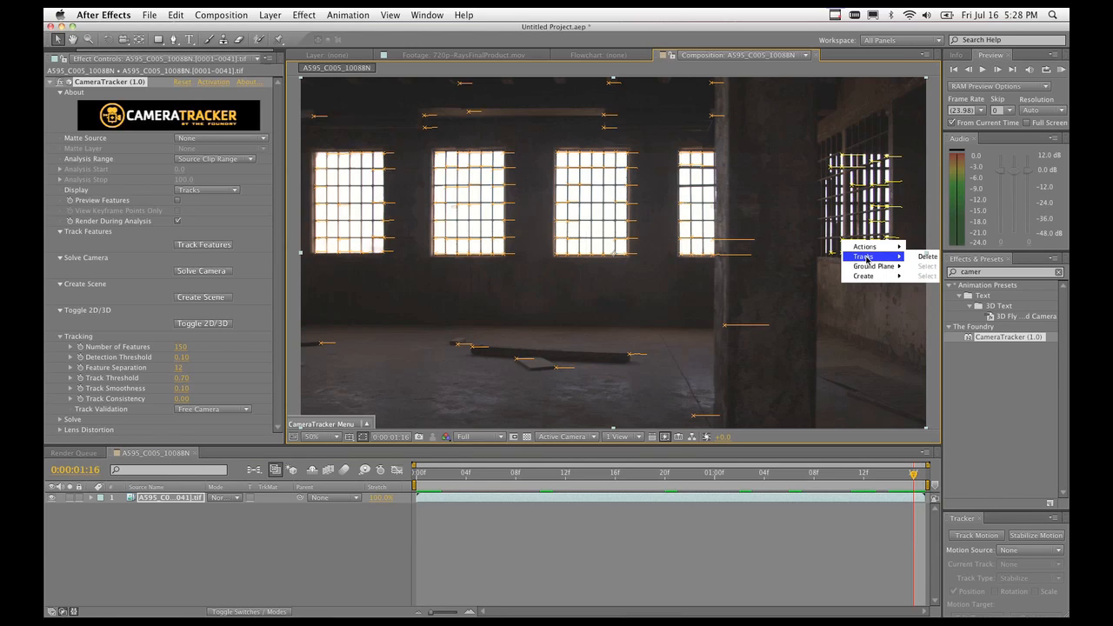
Delete the far-right window's tracks, then return to 0:00:01:06 and target the short track.
mouse_move(869, 280)
left_click(928, 256)
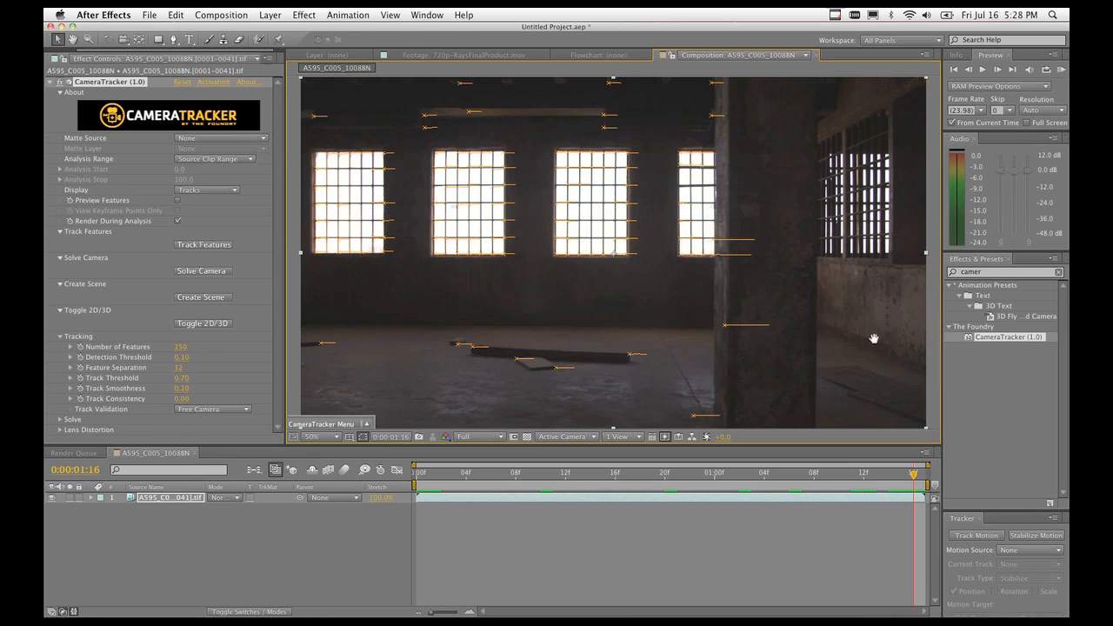
left_click_drag(874, 338, 721, 335)
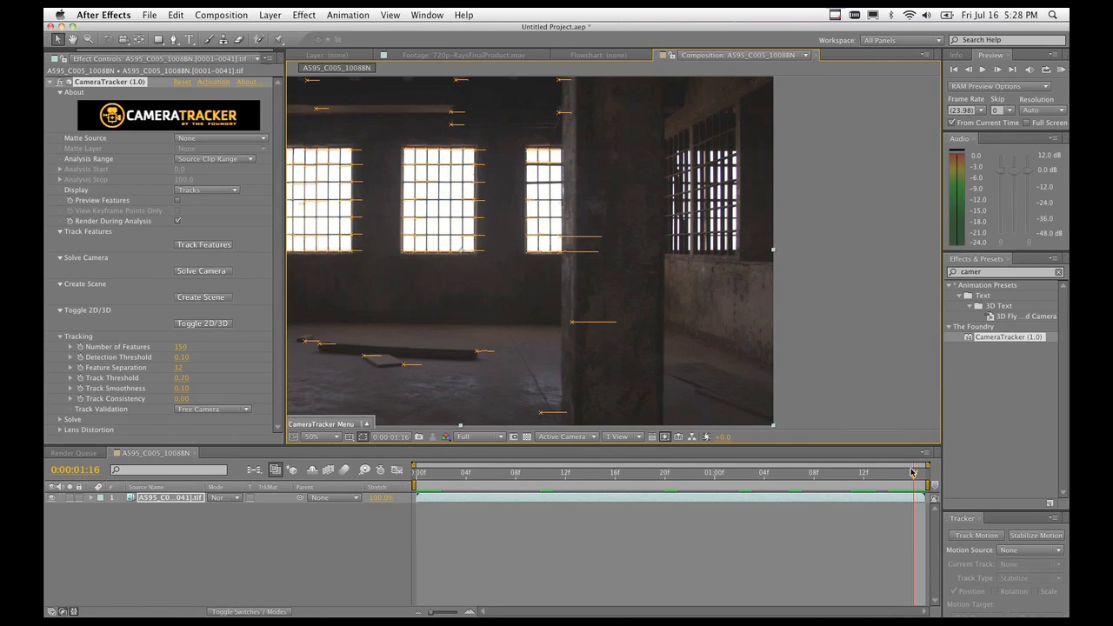
left_click_drag(912, 472, 790, 484)
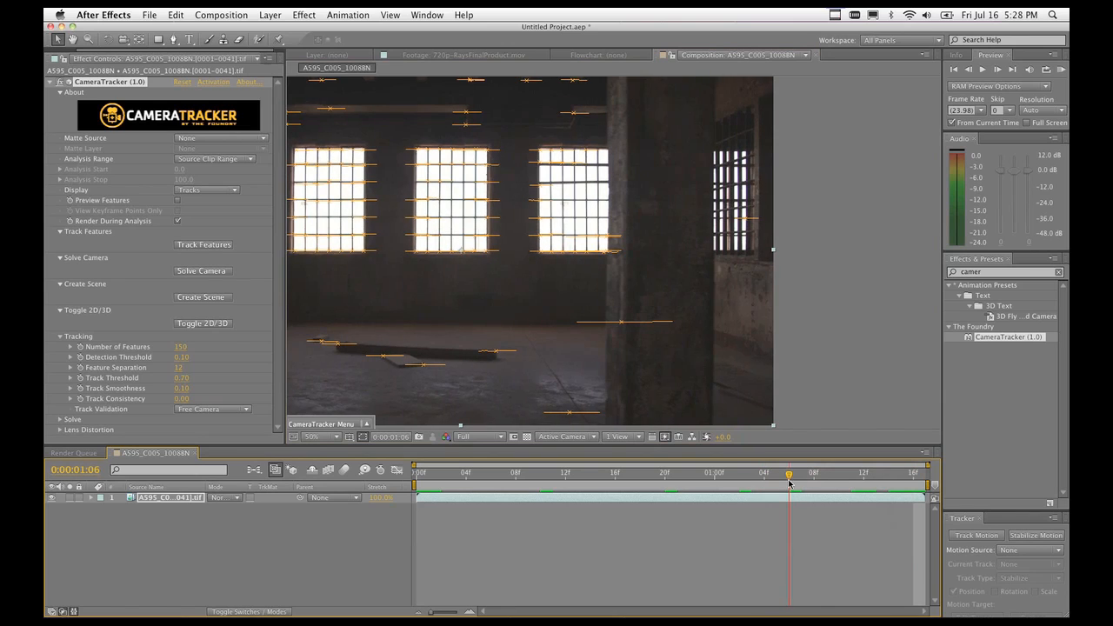
right_click(744, 219)
Delete the short five-frame track at 0:00:01:06, then browse the Create and Actions tracker options.
mouse_move(782, 238)
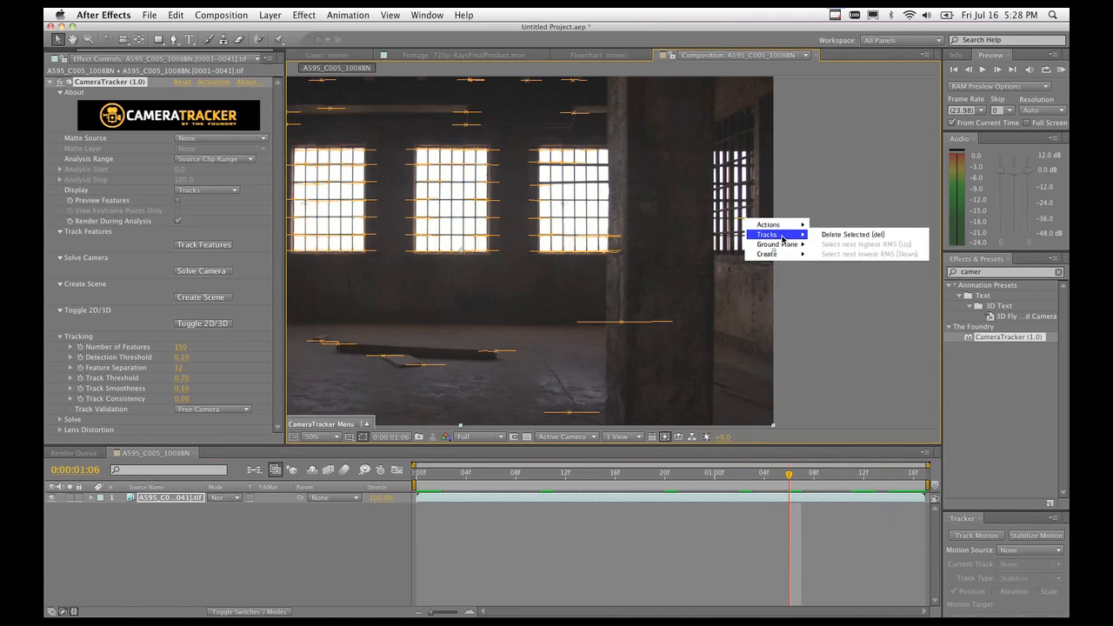
left_click(853, 234)
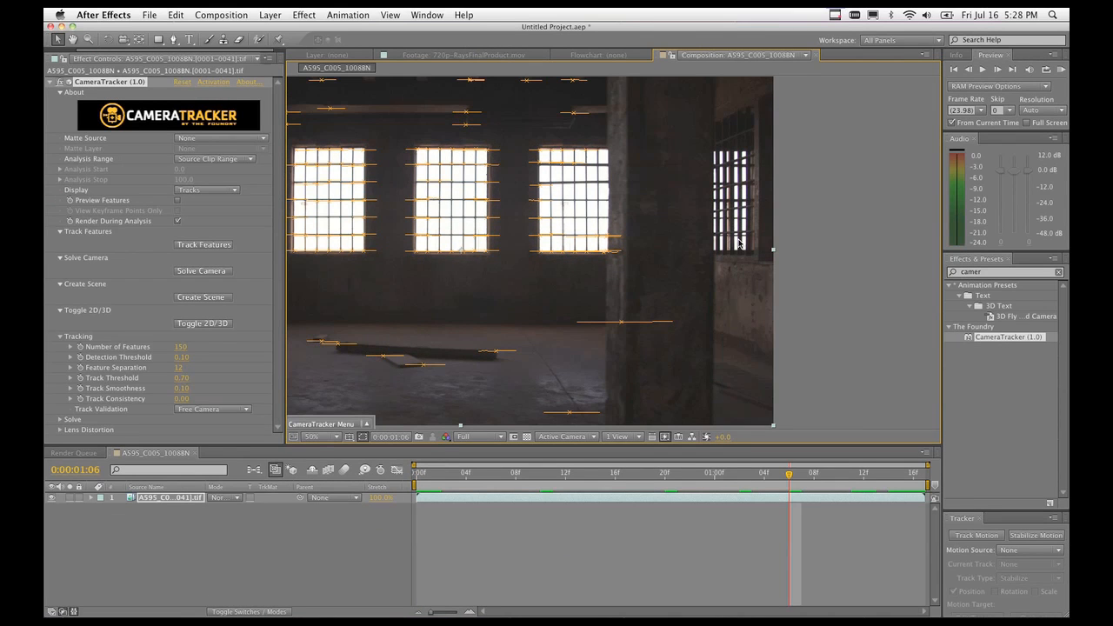
right_click(740, 242)
mouse_move(762, 256)
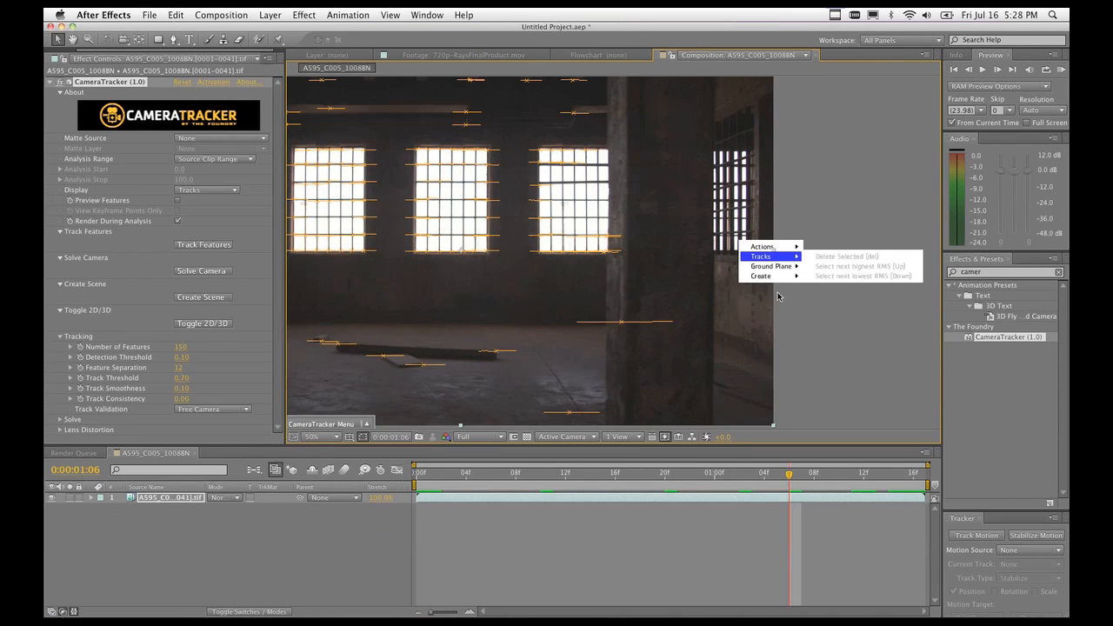
mouse_move(775, 277)
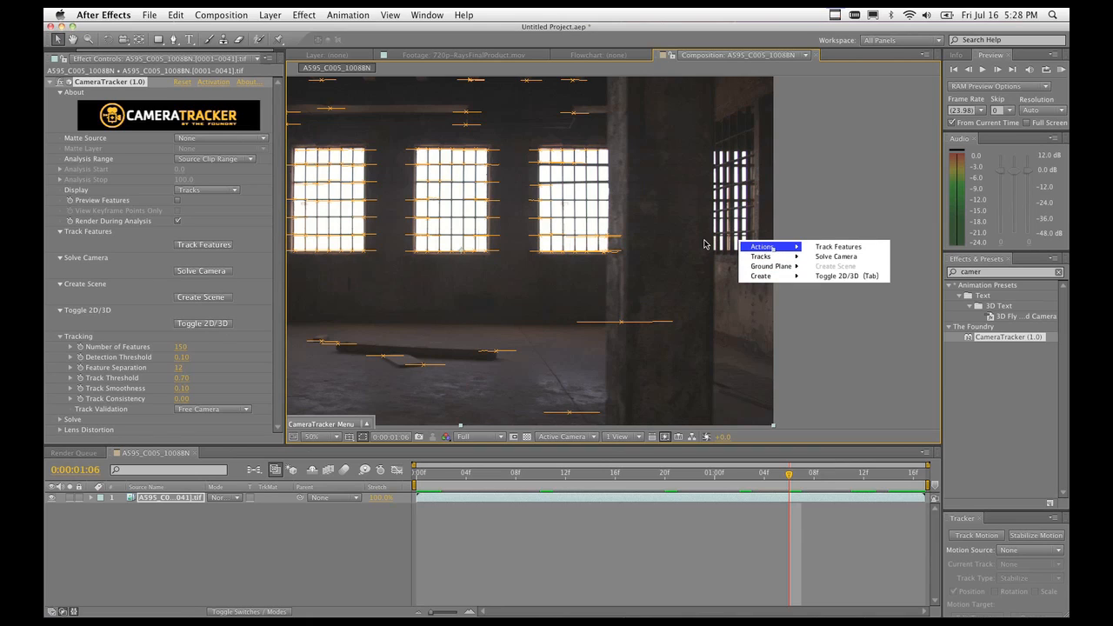
At frame 0:00:01:05, delete the 36-frame track at the third window's lower-right corner.
left_click(570, 274)
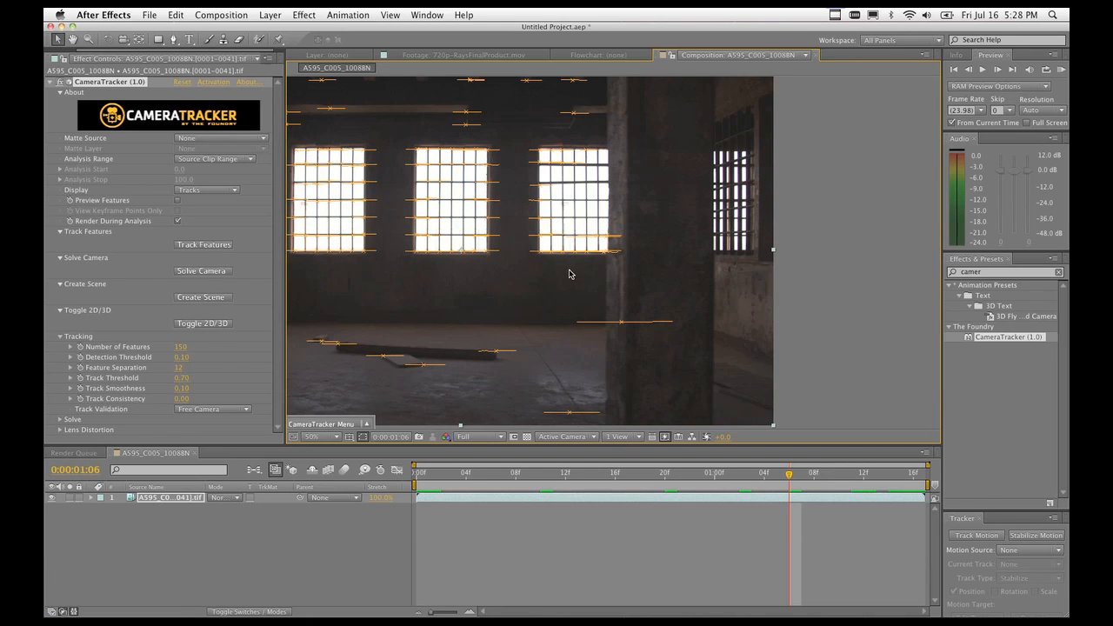
left_click_drag(789, 478, 776, 478)
left_click(605, 255)
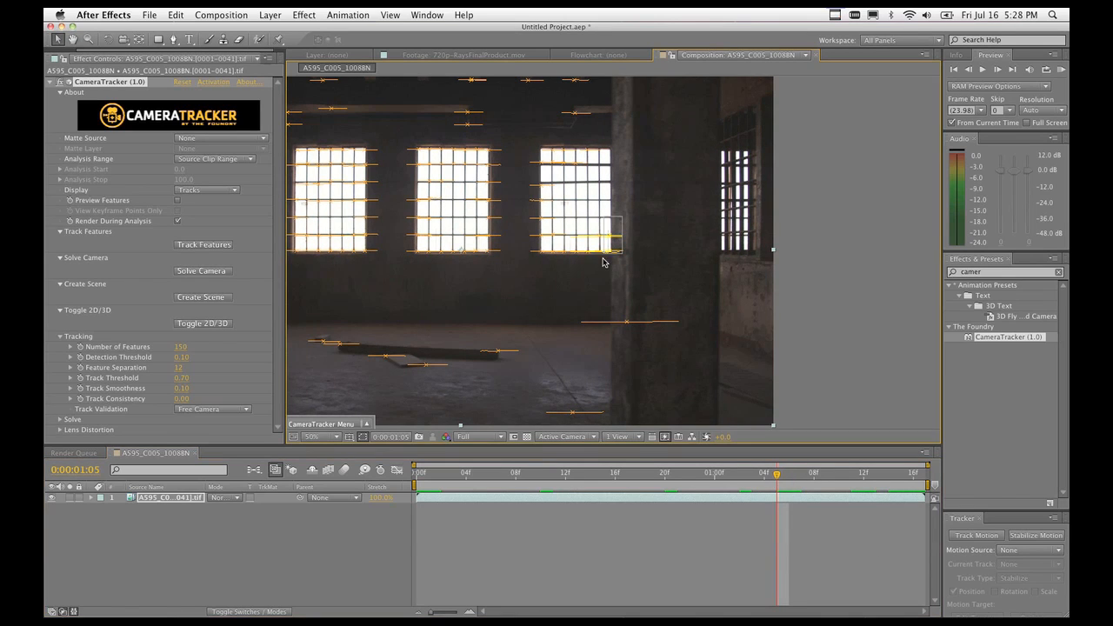
right_click(606, 256)
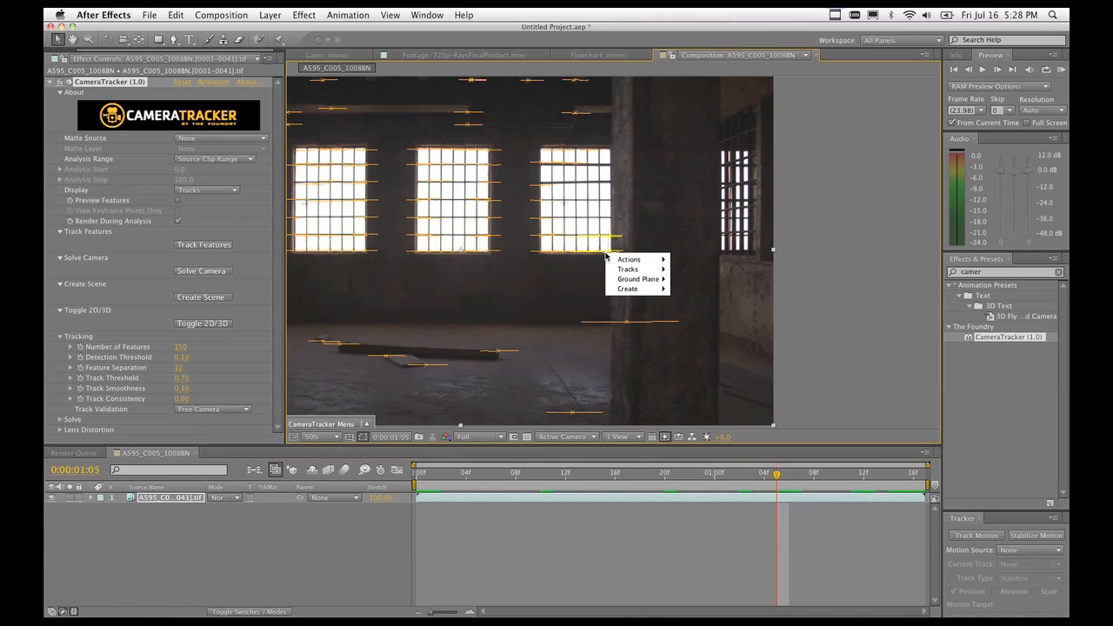
mouse_move(644, 270)
left_click(690, 271)
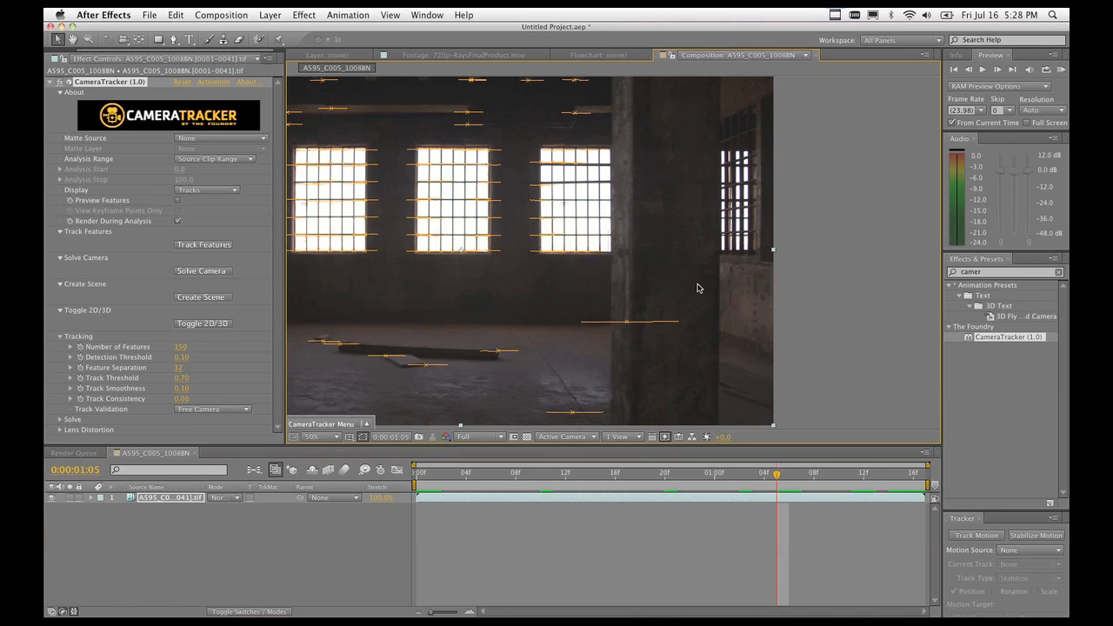
Return to frame 1, pan to reveal the cut-off left window, and marquee-select its tracks.
left_click_drag(779, 479, 591, 494)
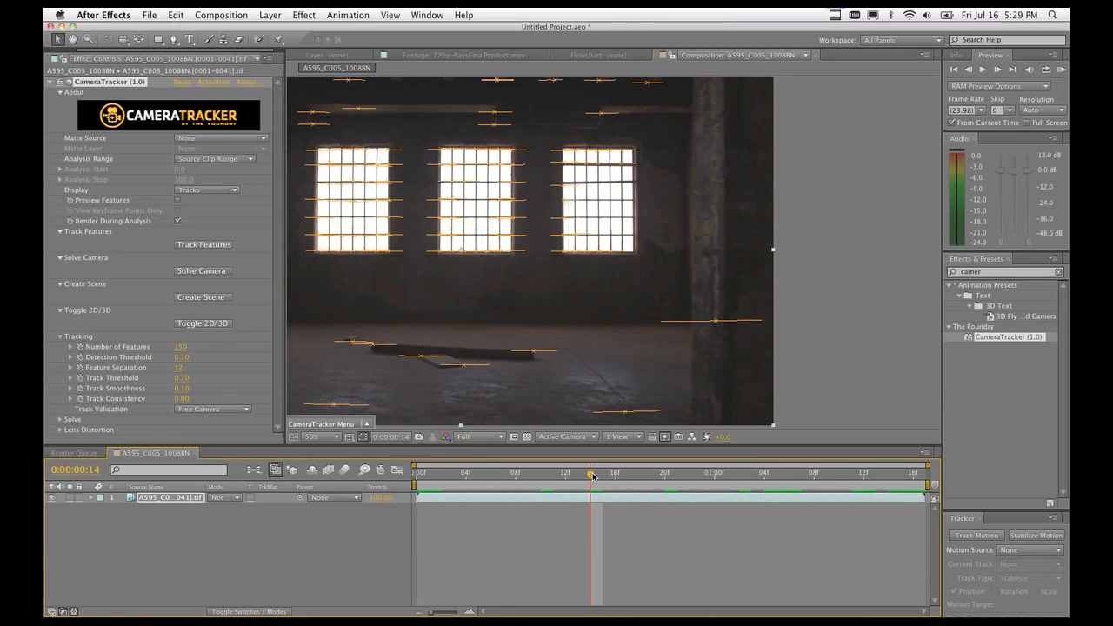
left_click_drag(592, 476, 412, 477)
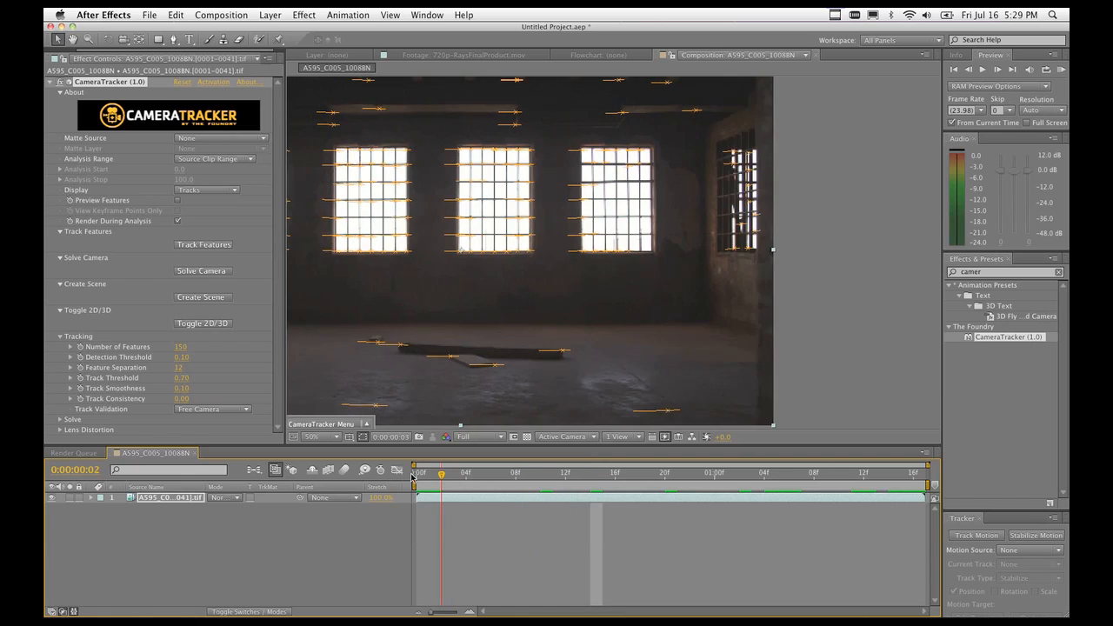
key("space")
left_click_drag(361, 321, 510, 325)
left_click_drag(418, 475, 436, 479)
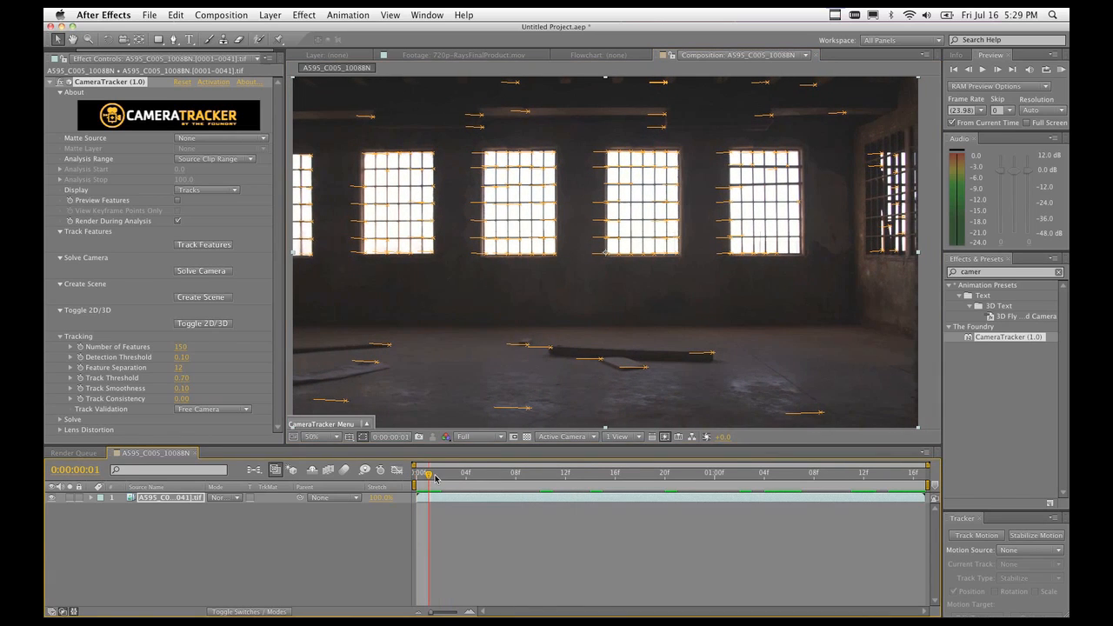
left_click_drag(326, 152, 297, 265)
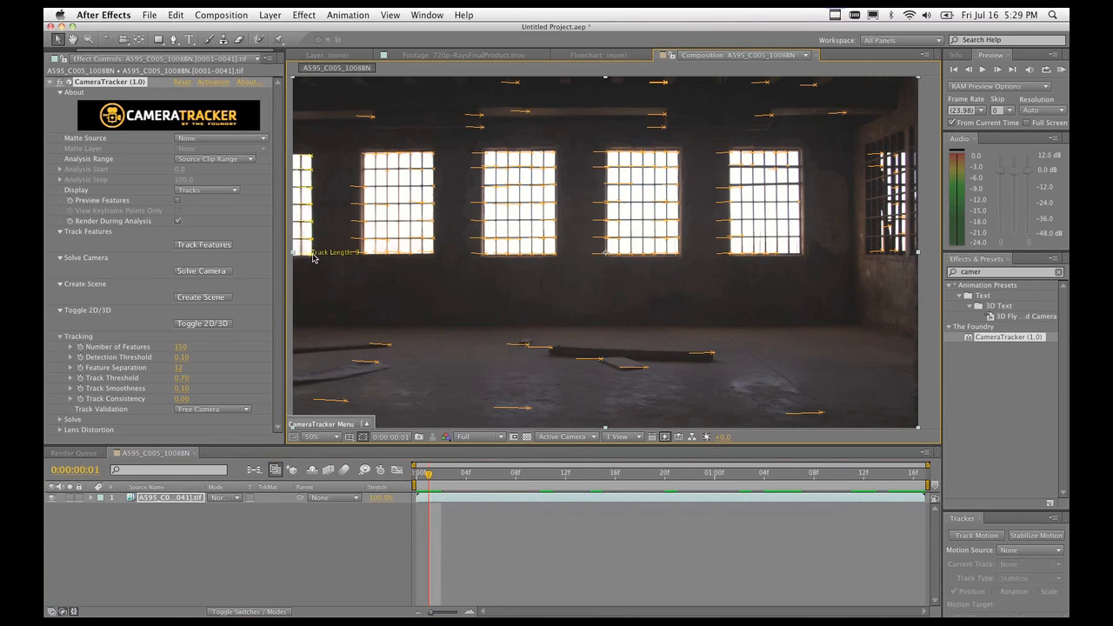
Delete the selected left-window tracks and advance to frame 4.
right_click(313, 257)
mouse_move(352, 270)
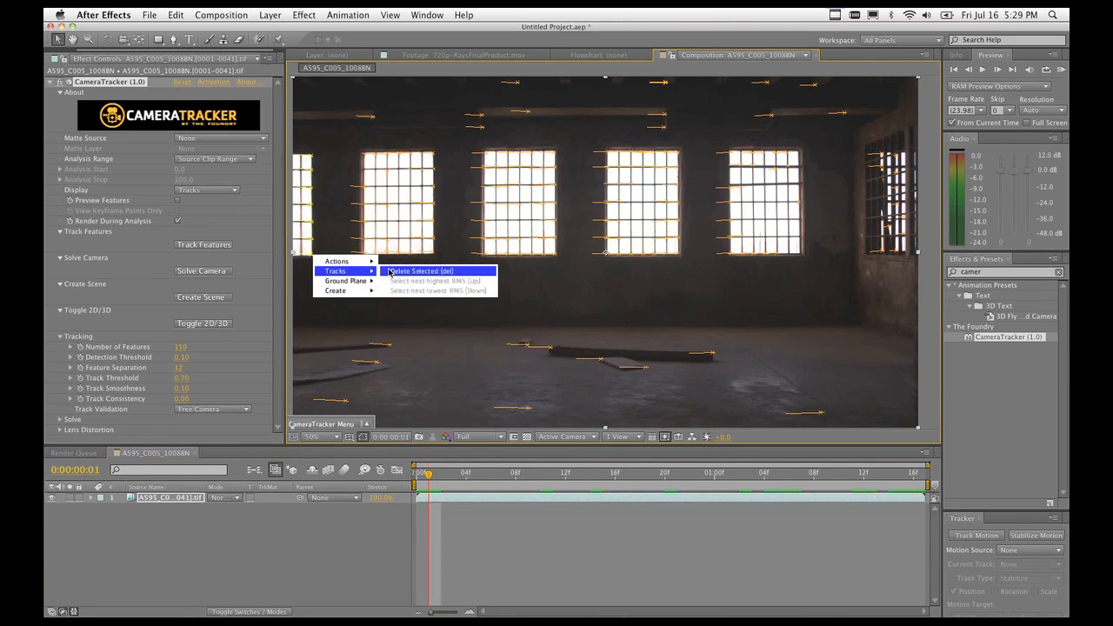
left_click(390, 272)
left_click_drag(429, 474, 468, 481)
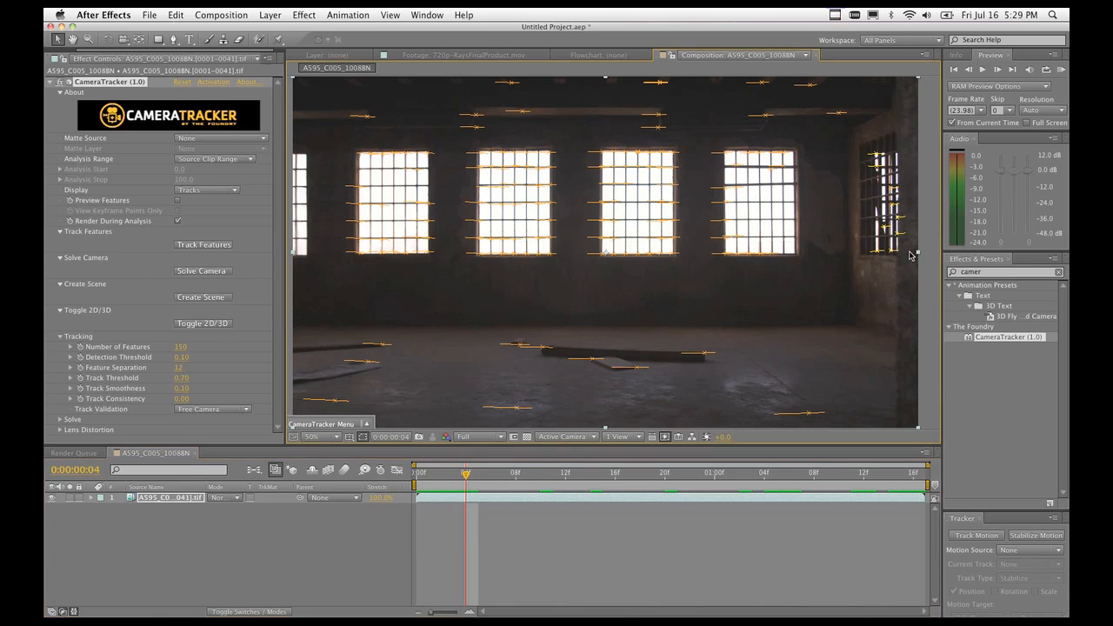
Pan to the angled right-hand windows and delete their selected tracks.
right_click(898, 232)
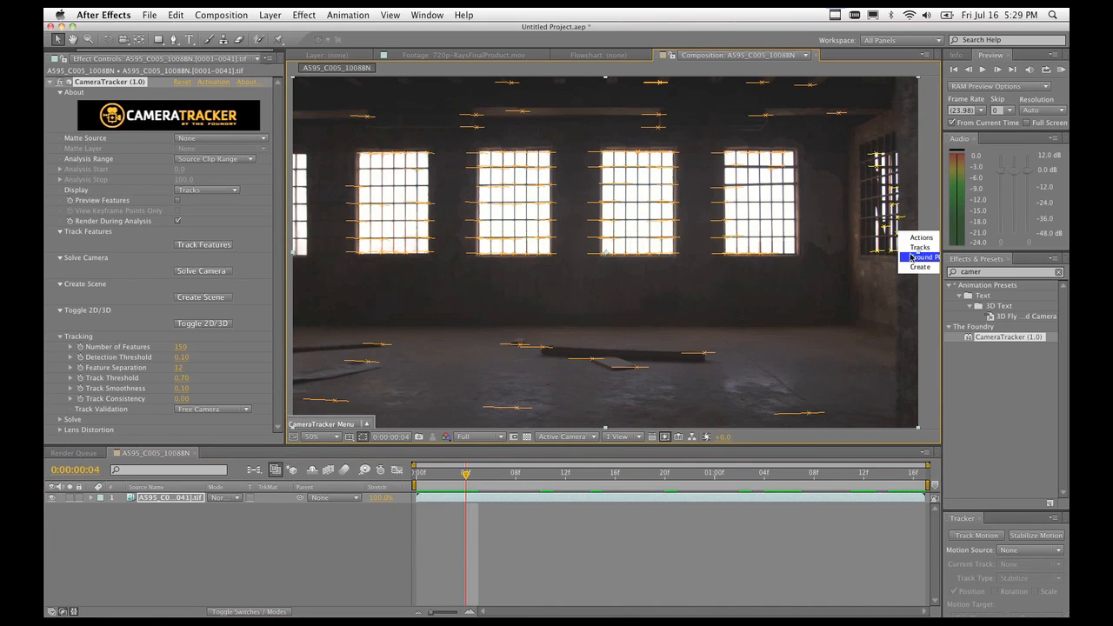
left_click(888, 288)
key("space")
left_click_drag(881, 288, 672, 294)
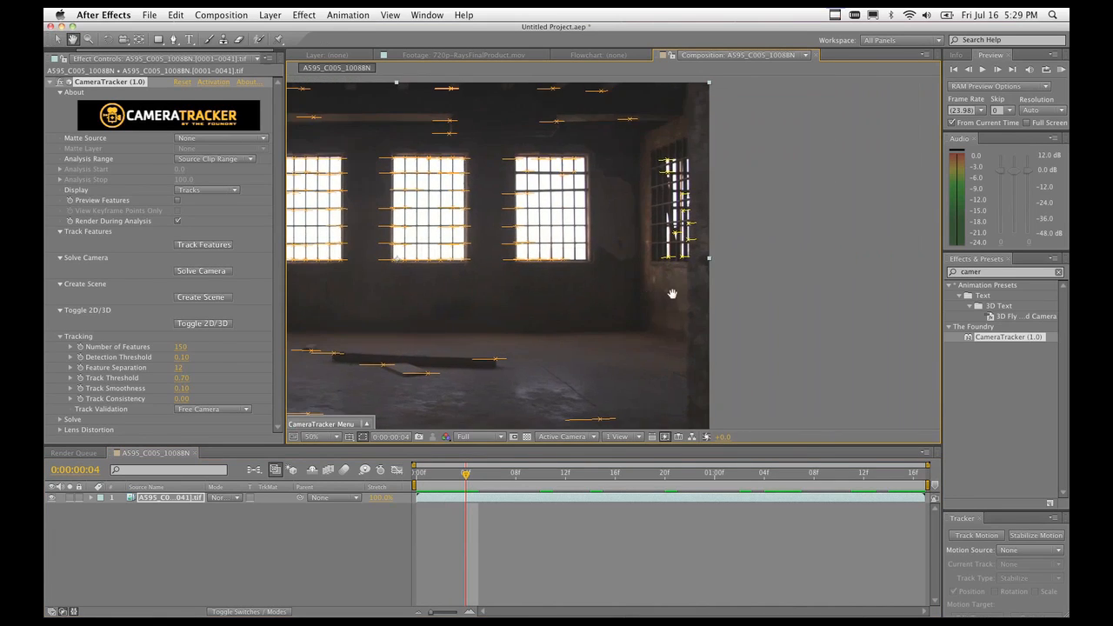
right_click(688, 244)
mouse_move(721, 278)
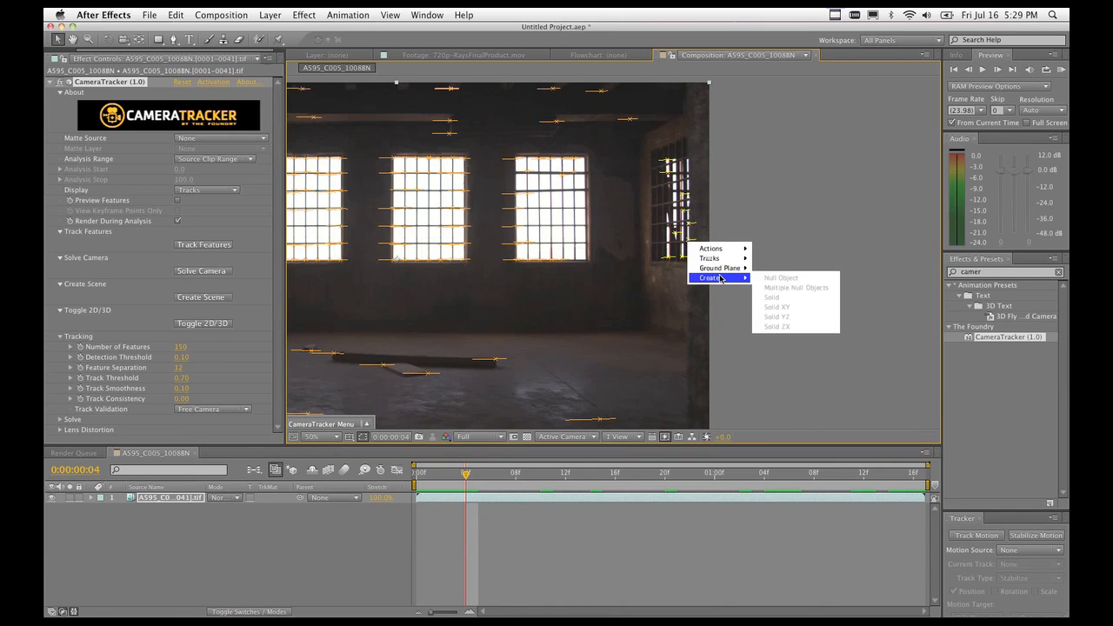
mouse_move(727, 259)
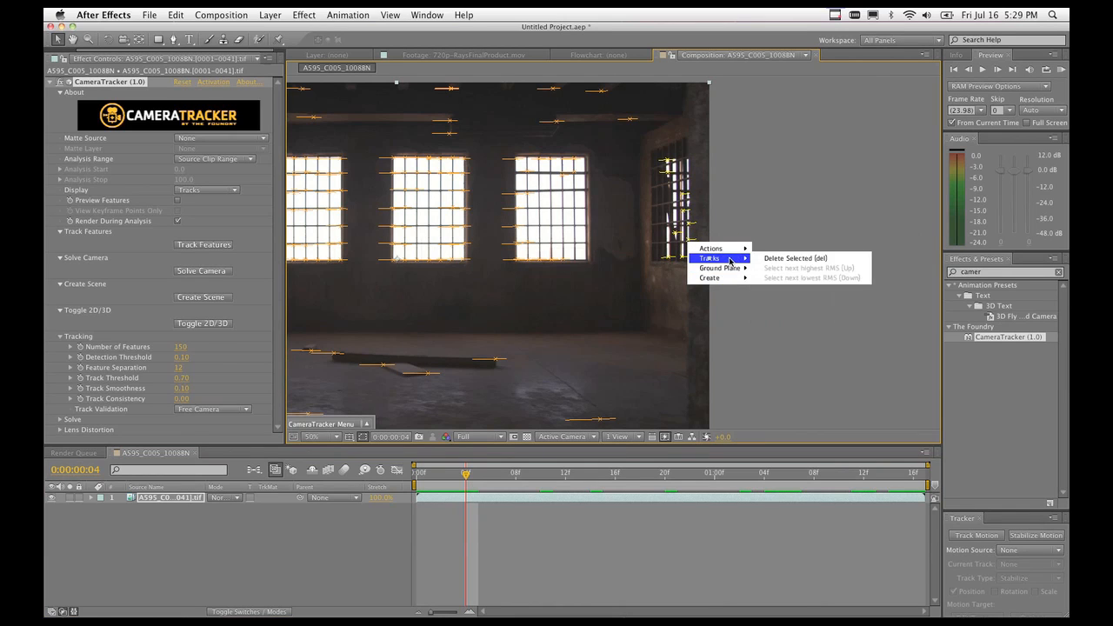
left_click(791, 258)
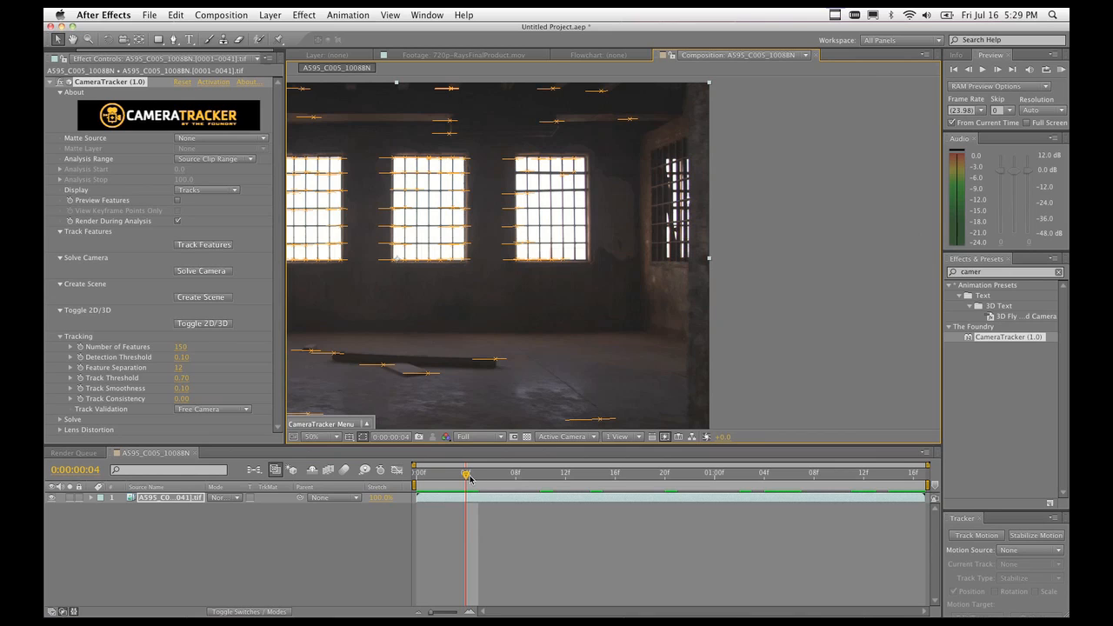
Scrub through the footage, delete another unreliable set of tracks, then recentre the view.
left_click_drag(470, 479, 914, 486)
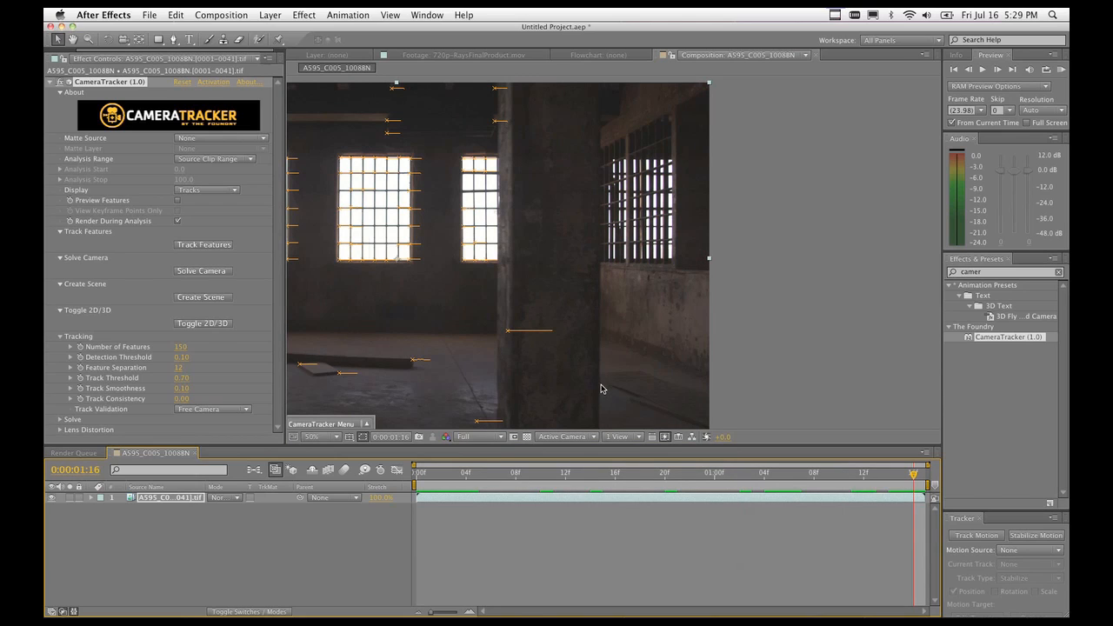
left_click(903, 476)
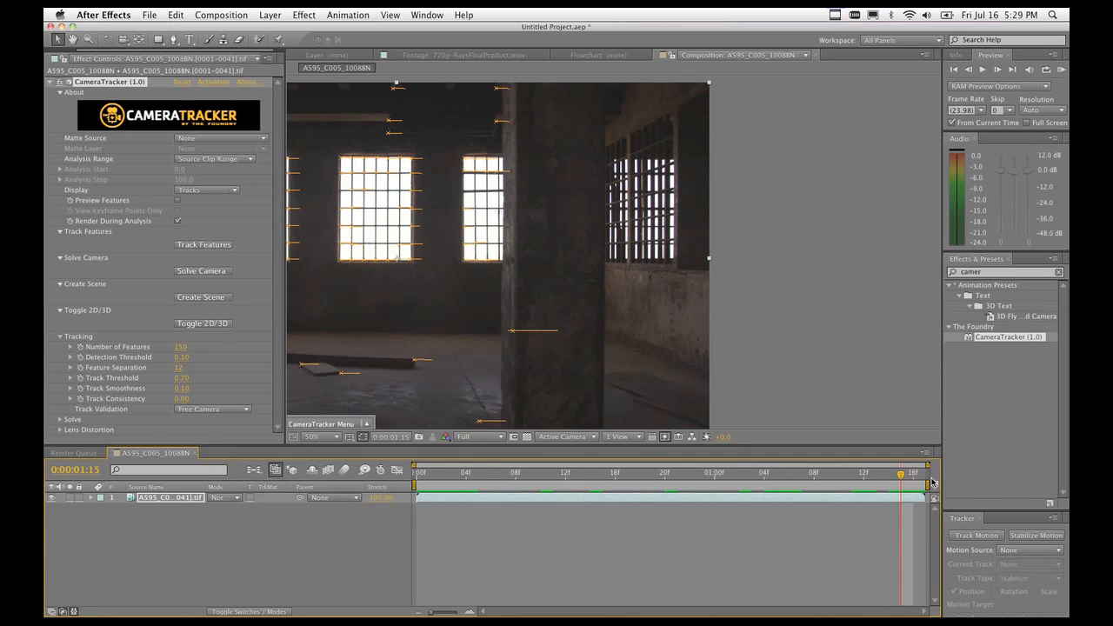
left_click_drag(899, 475, 378, 493)
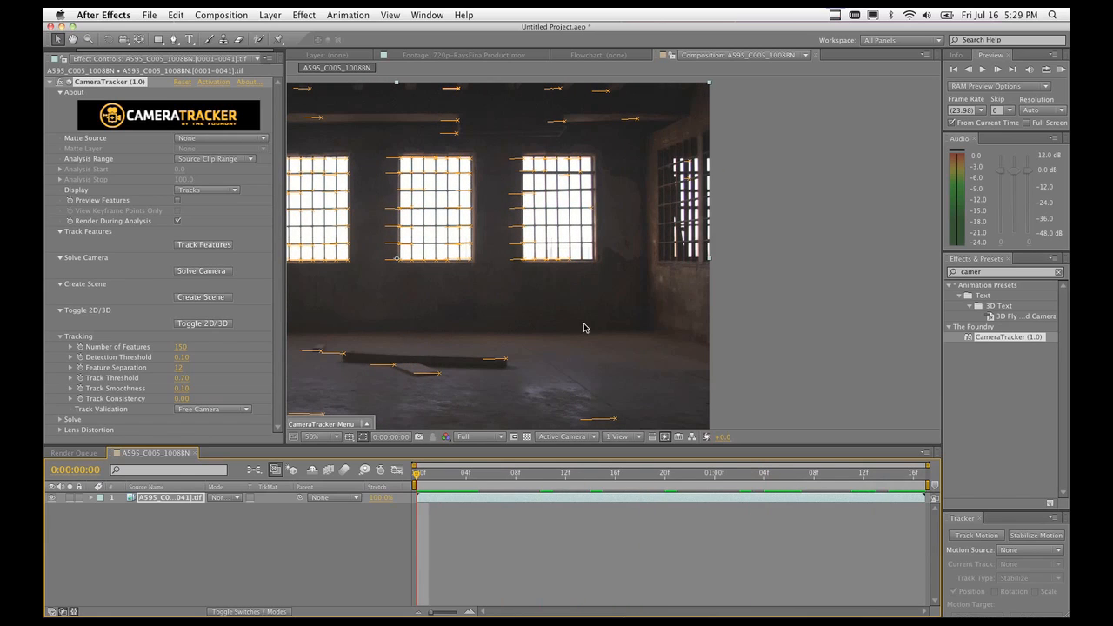
right_click(691, 182)
mouse_move(732, 198)
left_click(771, 198)
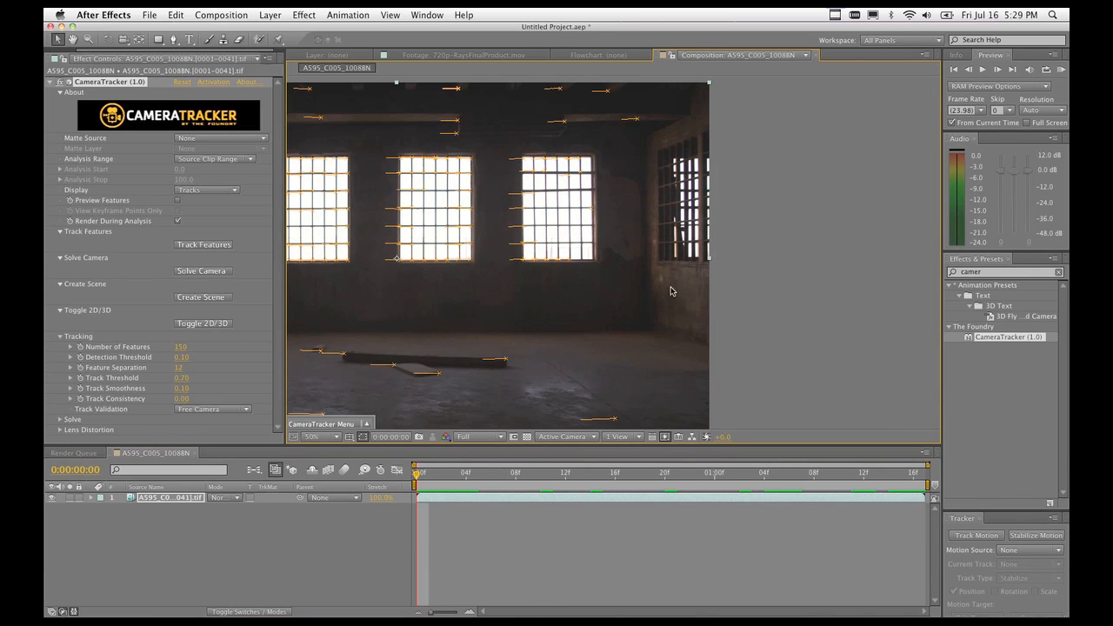
left_click_drag(418, 474, 372, 488)
left_click_drag(394, 321, 609, 325)
key("v")
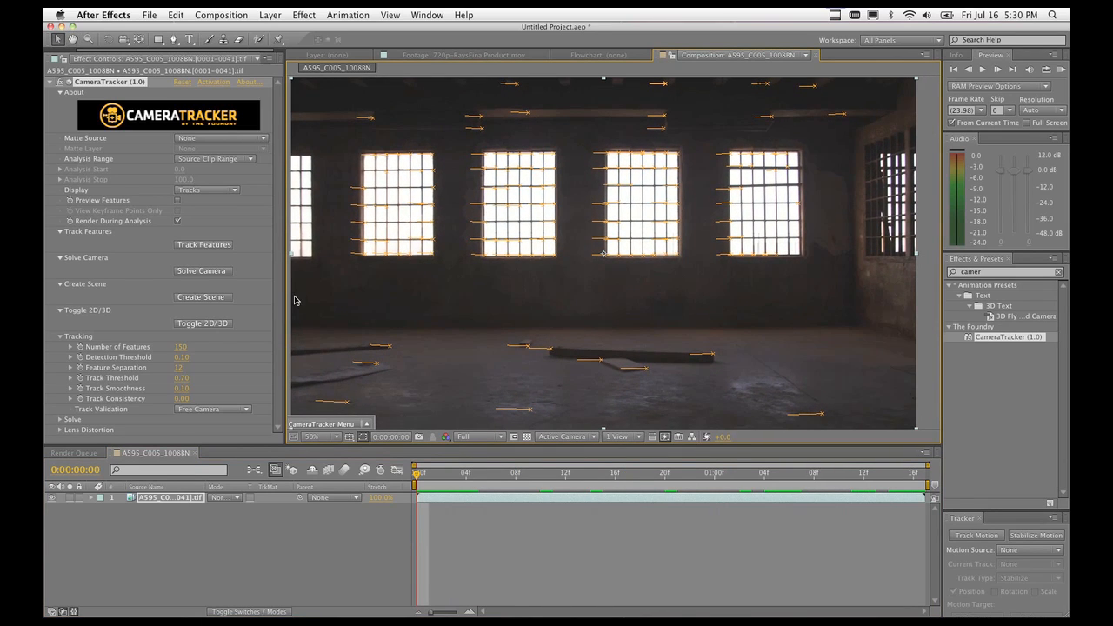
Solve the camera from the remaining tracks: 4 keyframes with 0.176-pixel RMS error.
left_click(209, 274)
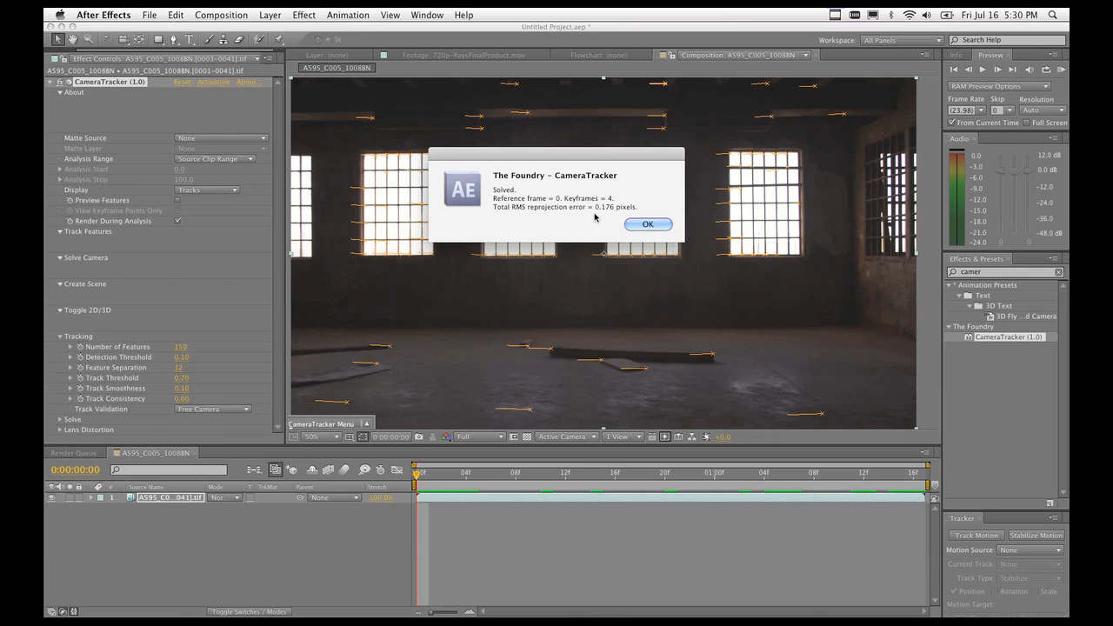
left_click(648, 224)
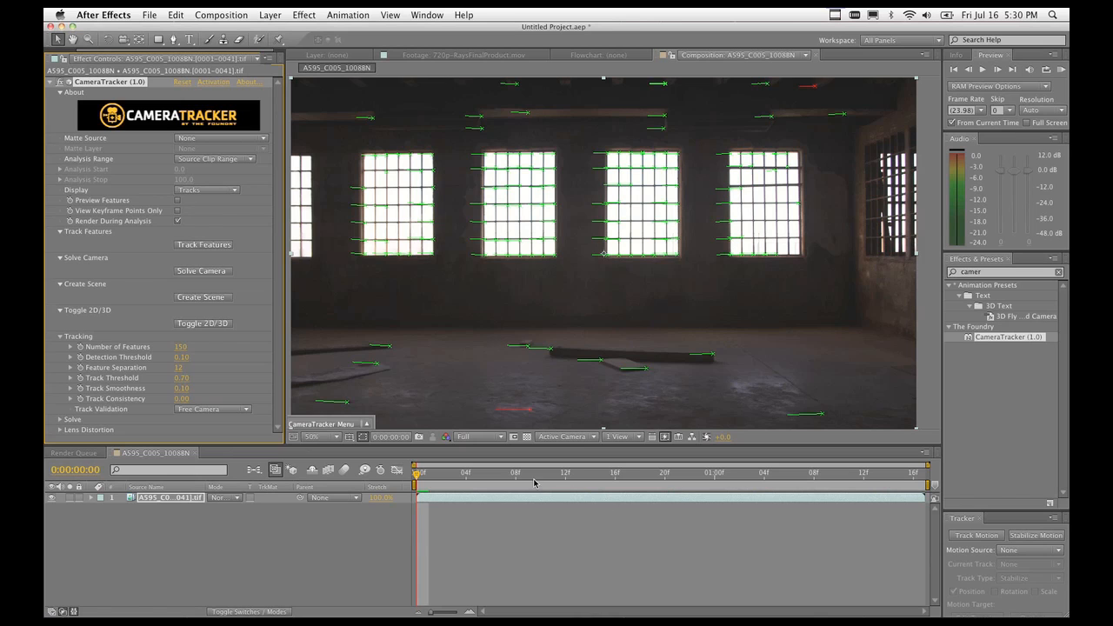
Review the green solved tracks over the opening frames, then collapse the Tracking group.
mouse_move(418, 474)
left_mouse_down()
mouse_move(783, 479)
mouse_move(896, 461)
mouse_move(494, 461)
mouse_move(517, 462)
mouse_move(420, 478)
mouse_move(475, 485)
mouse_move(428, 475)
left_mouse_up()
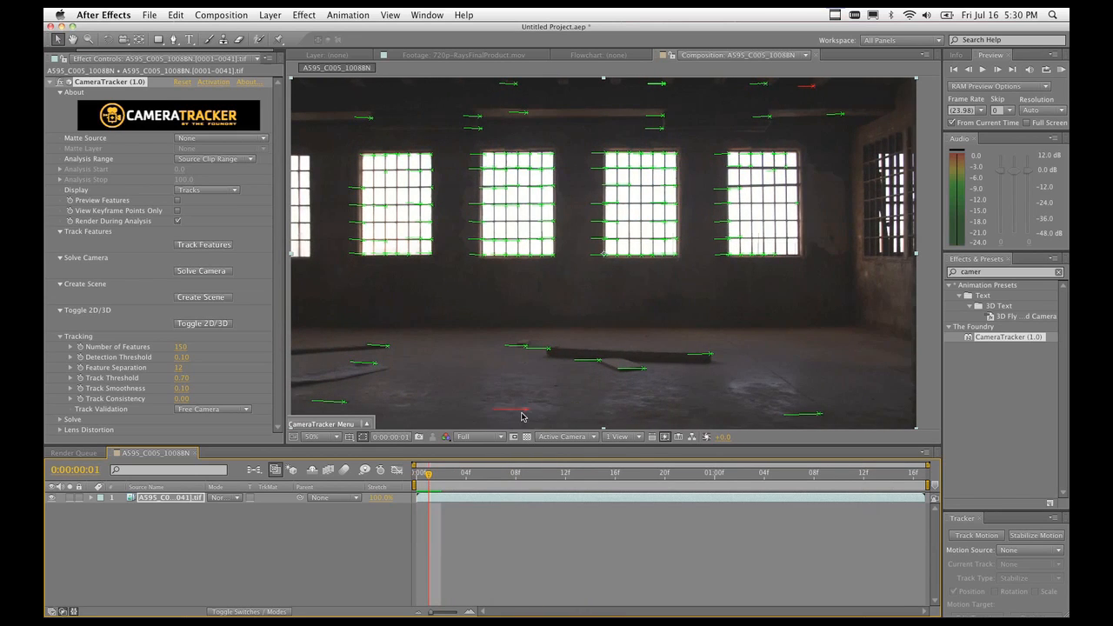
left_click_drag(431, 483, 308, 522)
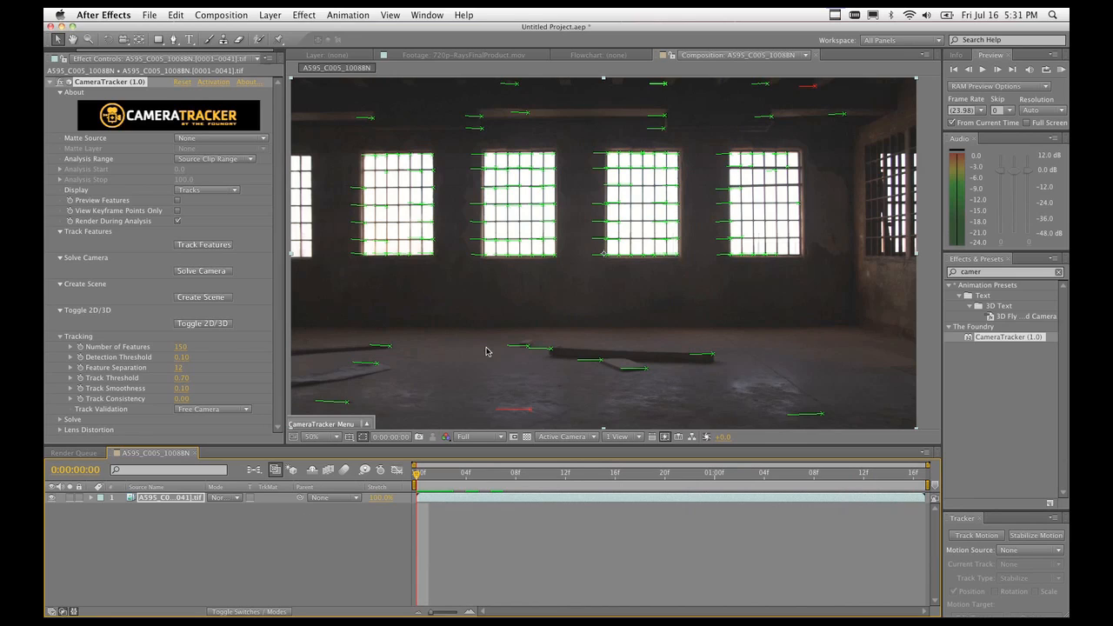
left_click(60, 337)
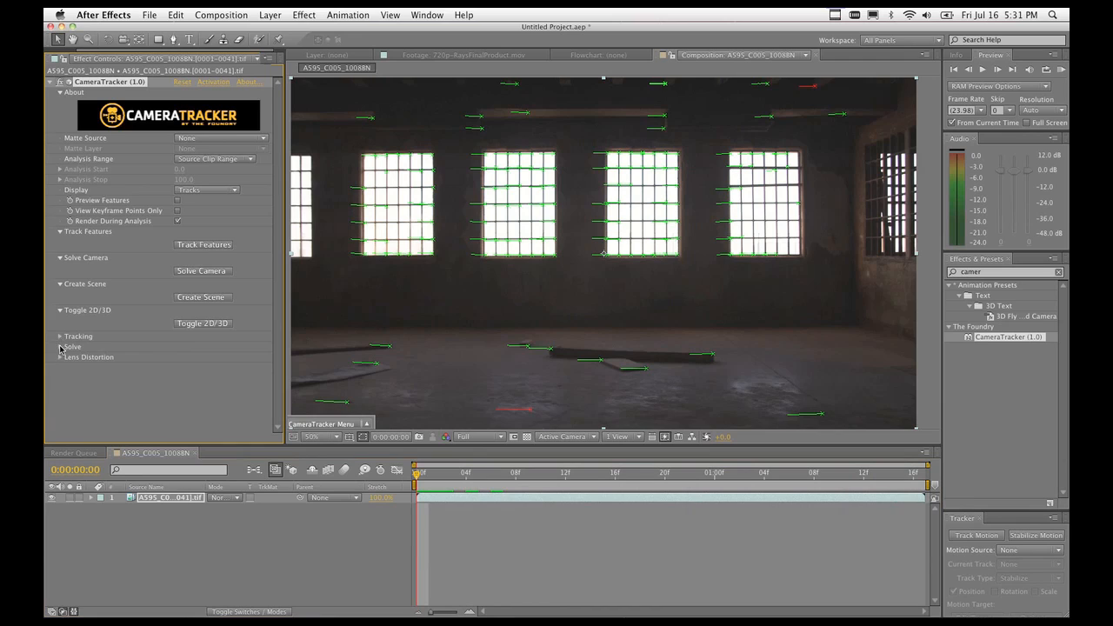
left_click(60, 348)
scroll(214, 358, "down", 1)
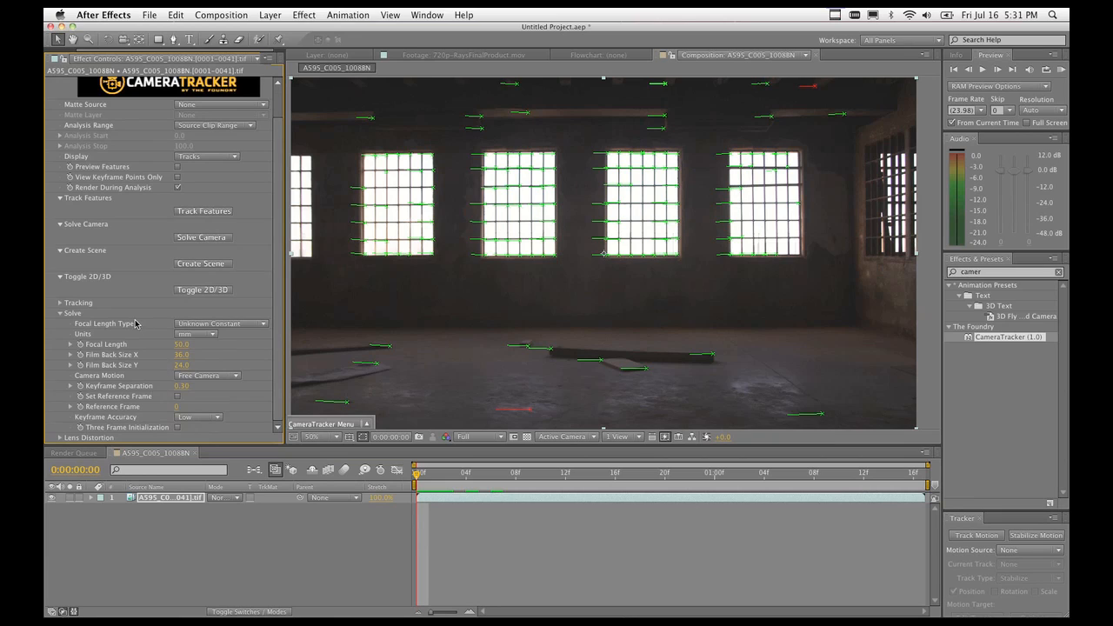
left_click(200, 379)
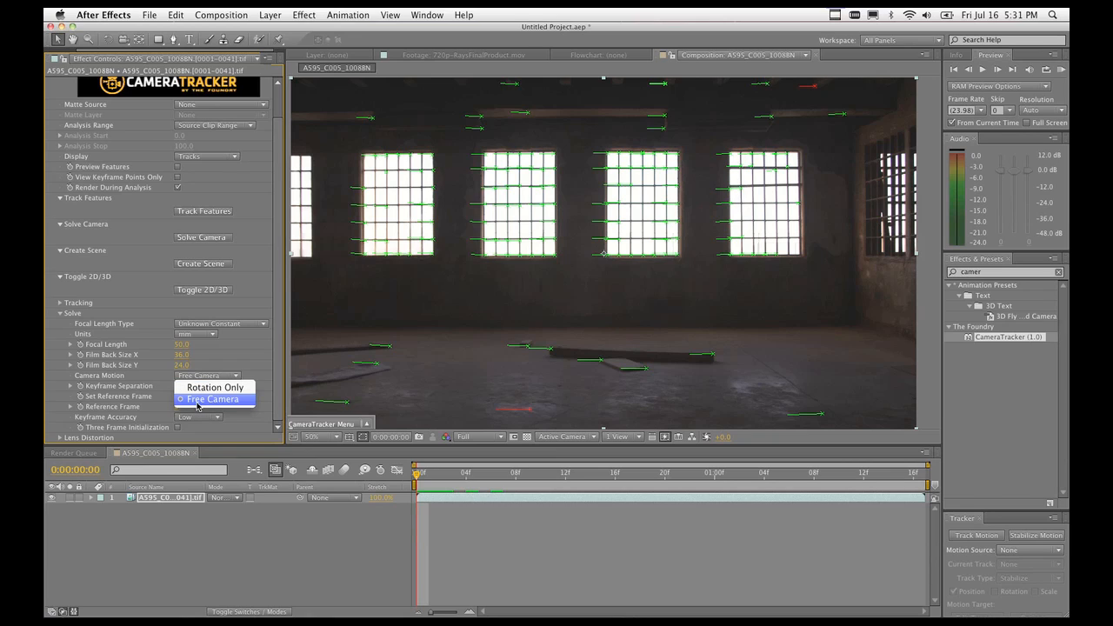
left_click(244, 364)
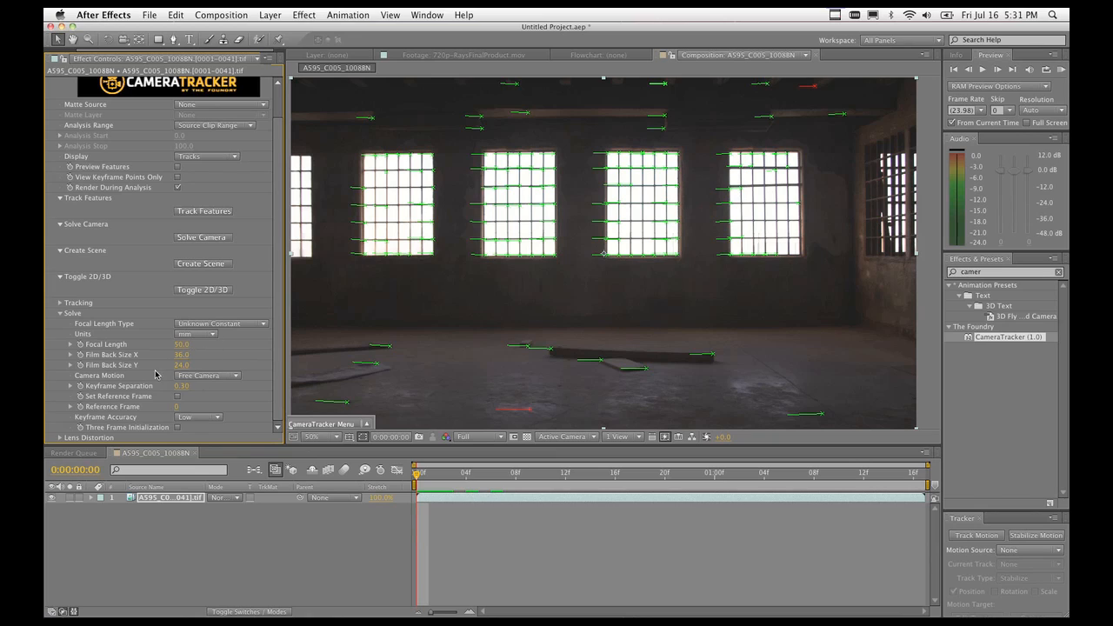
left_click(230, 324)
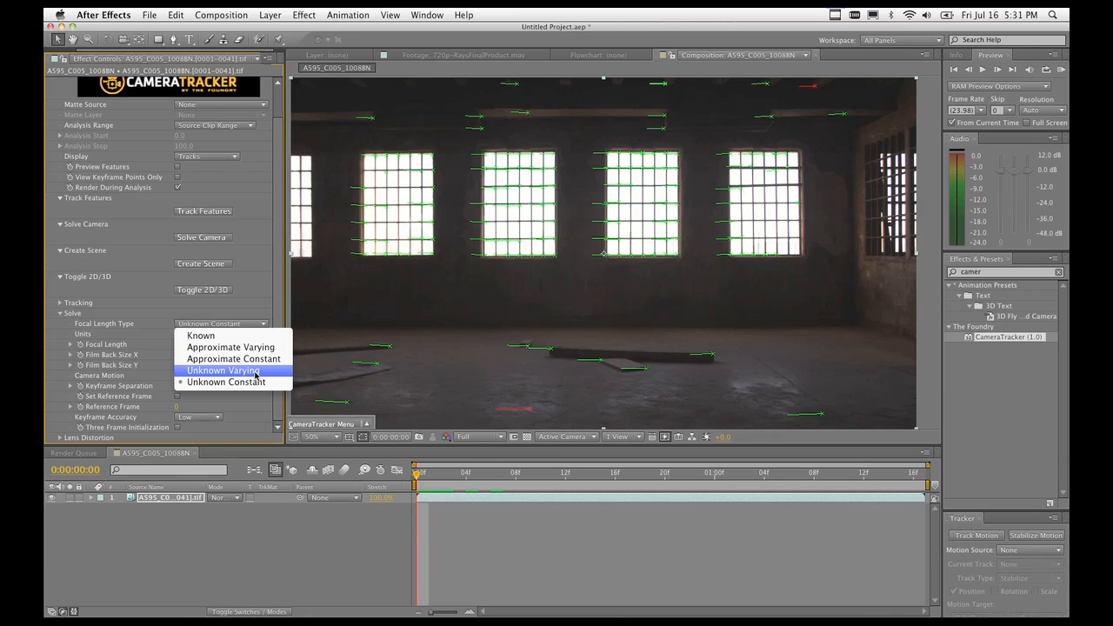
left_click(244, 315)
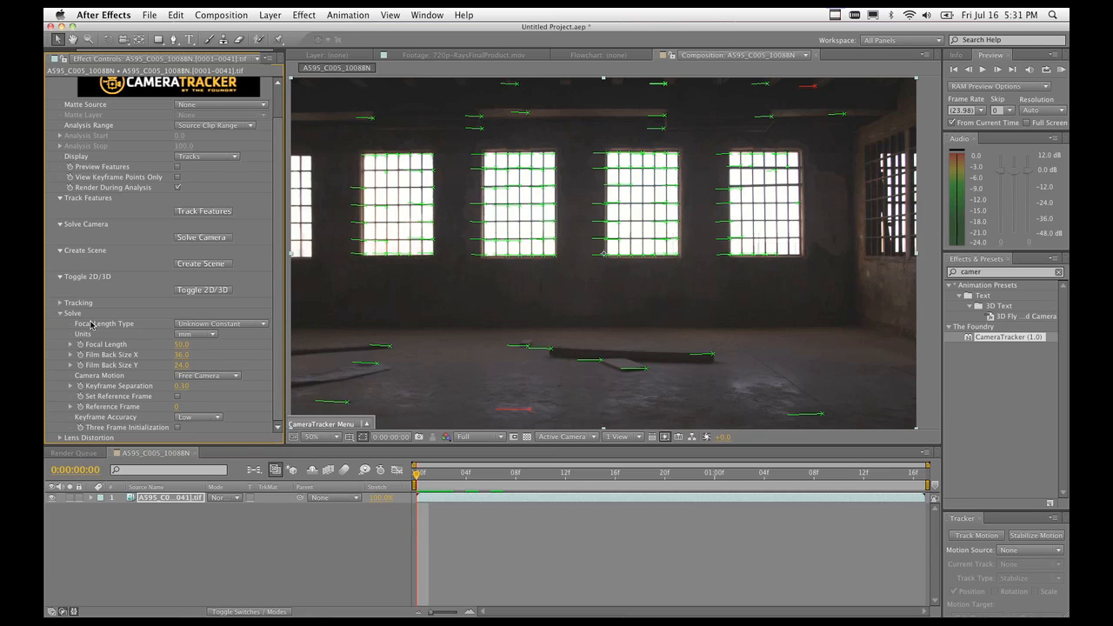
left_click(62, 315)
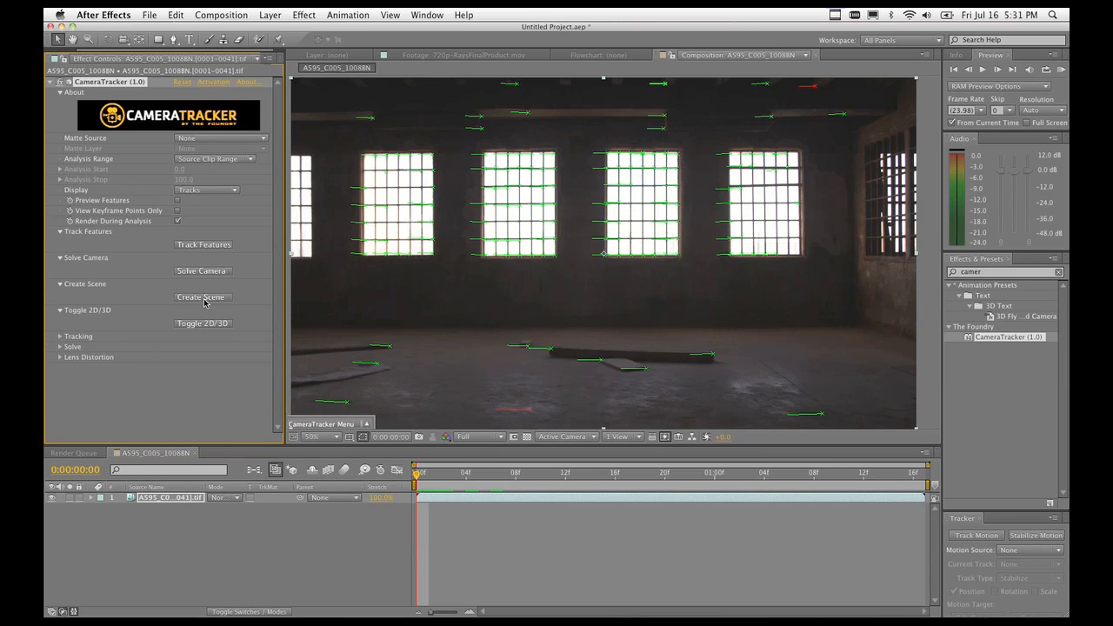
left_click(204, 298)
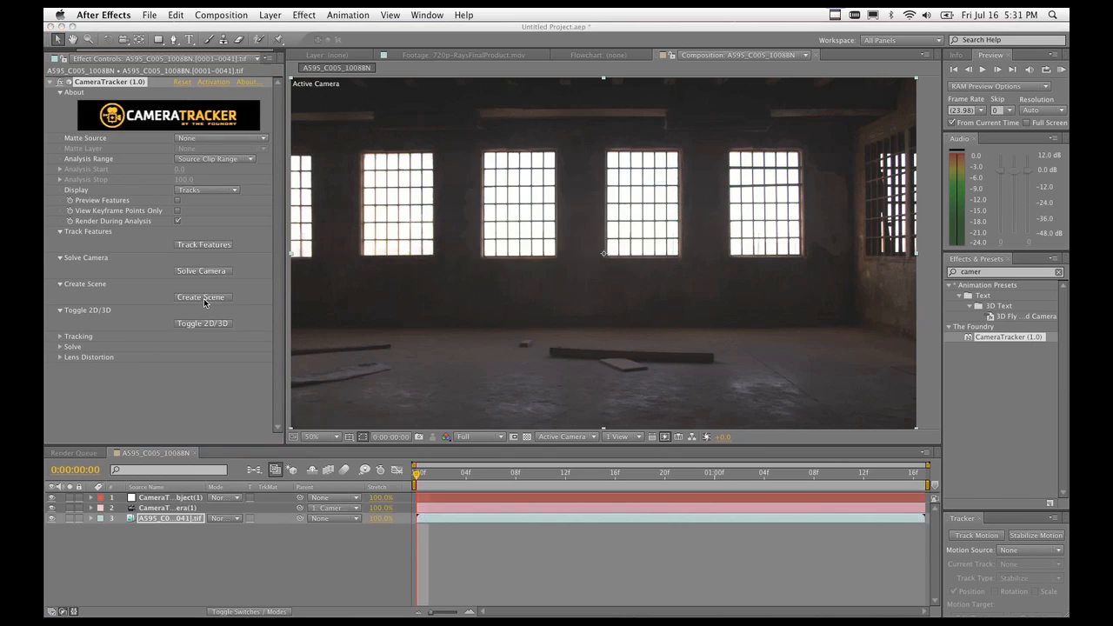
Select the new tracker camera, null and footage layers, then show the CameraTracker track points.
left_click(161, 511)
left_click(161, 519)
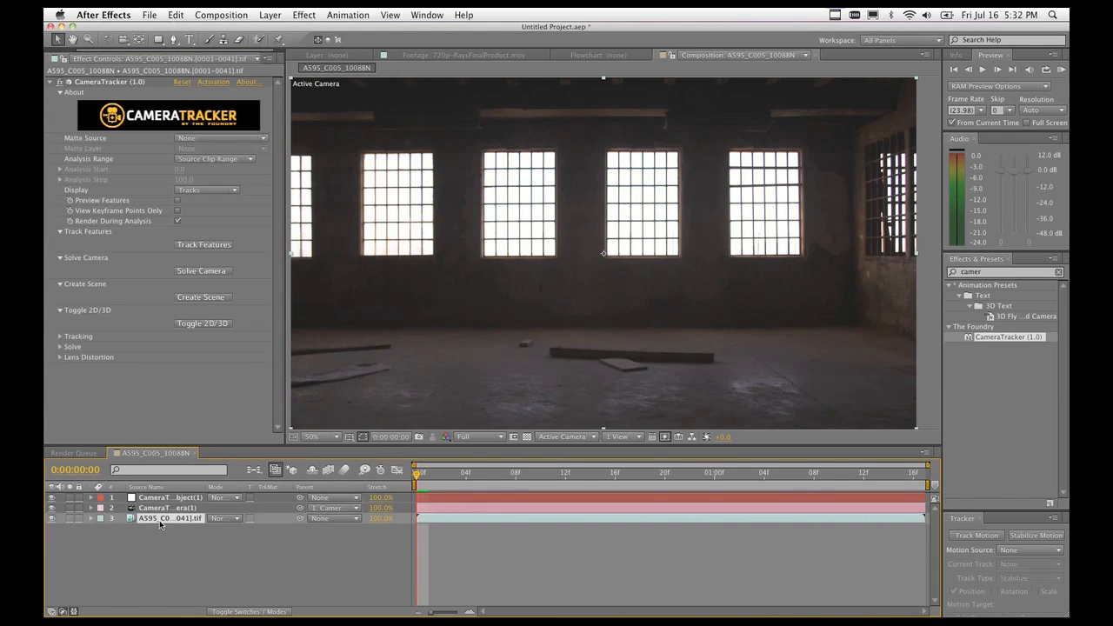
left_click(162, 509)
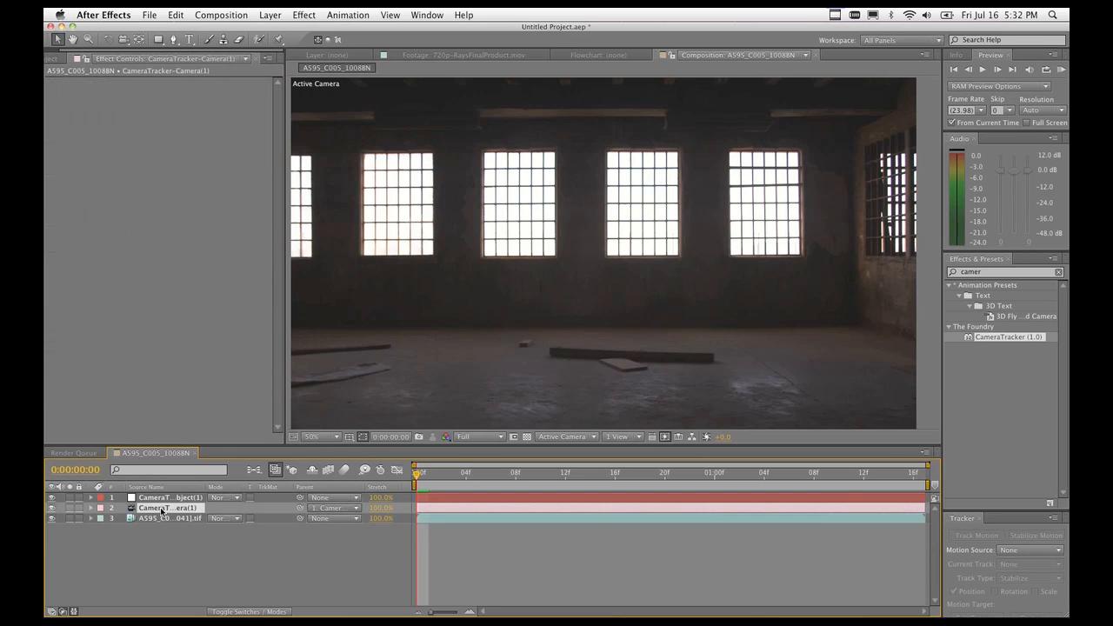
left_click(163, 498)
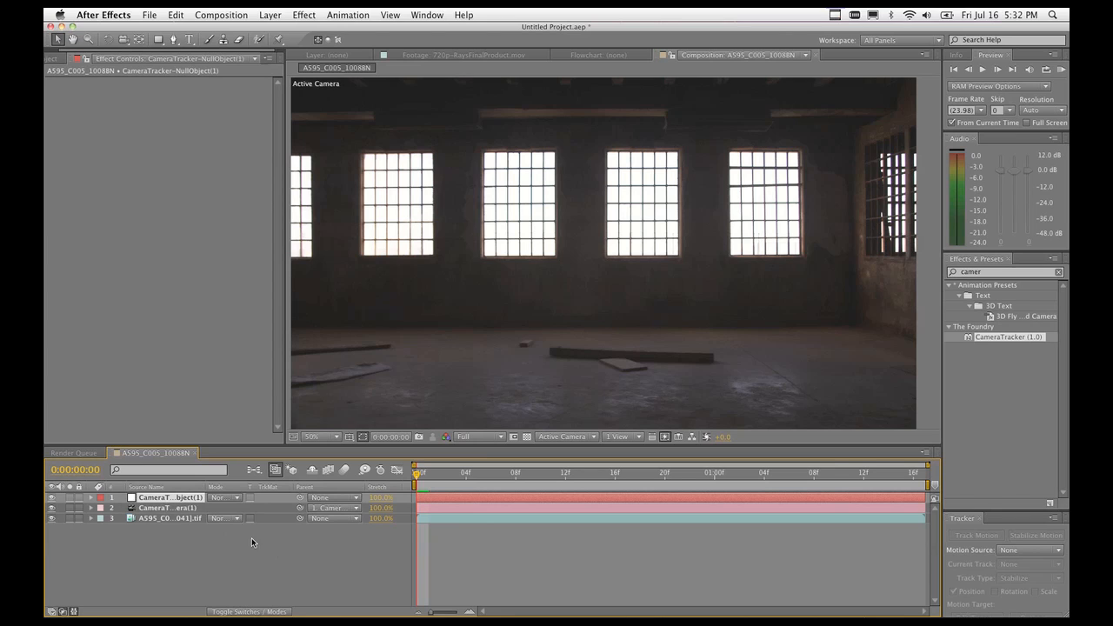
left_click(161, 509)
left_click(166, 518)
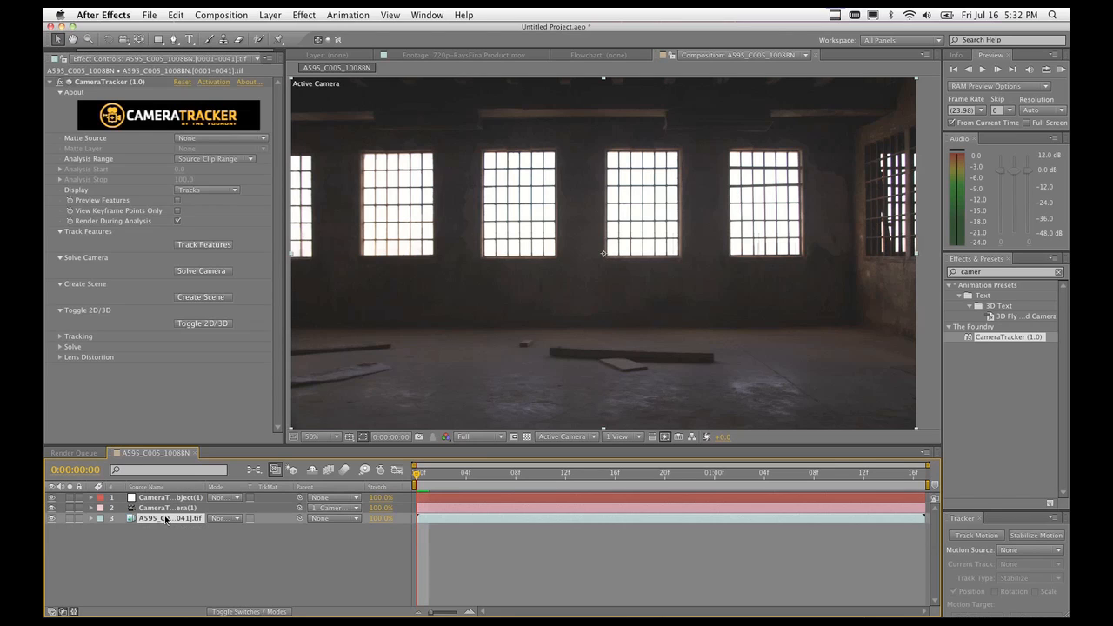
left_click(111, 83)
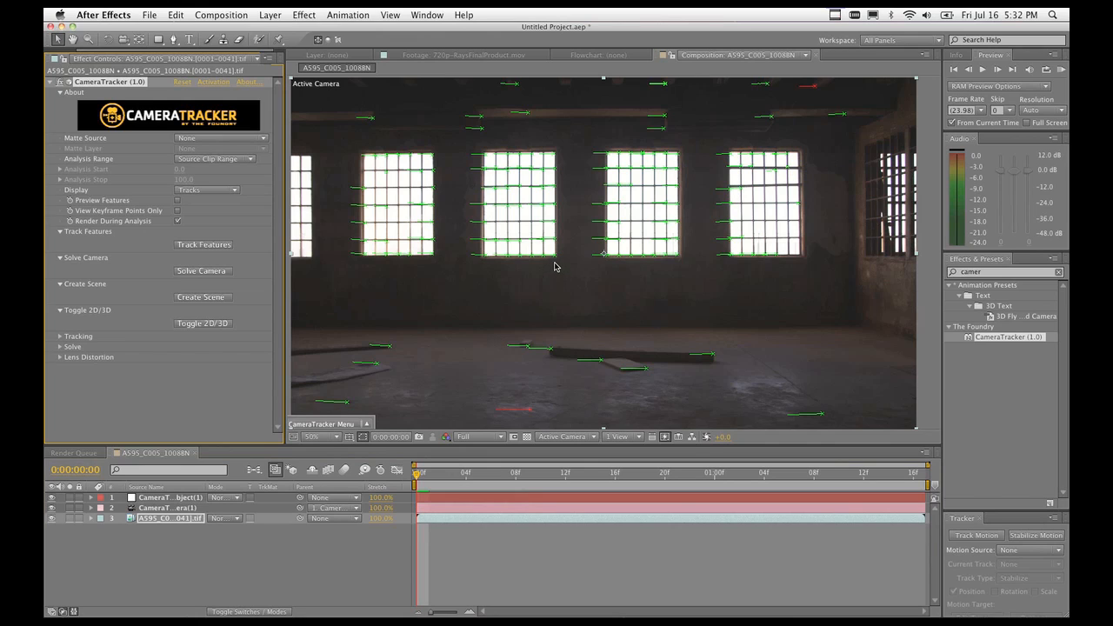
mouse_move(556, 263)
Select the lower-right floor track and three window-corner tracks, then park at 0:00:01:12.
left_click_drag(518, 475, 901, 477)
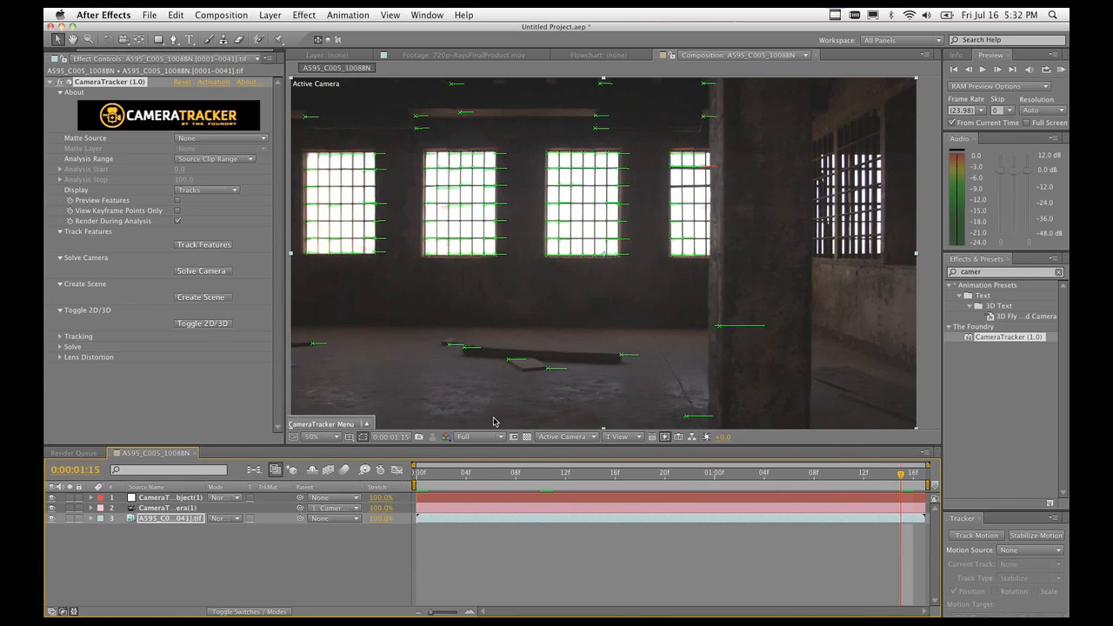
mouse_move(516, 383)
left_click(708, 321)
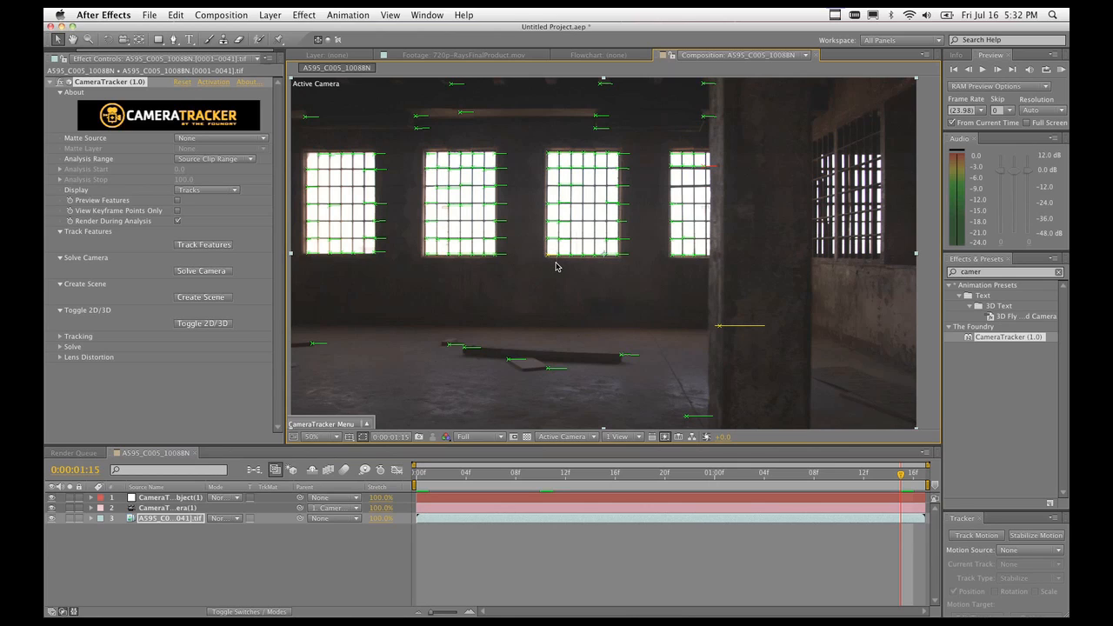
left_click_drag(635, 148, 614, 163)
left_click_drag(413, 252, 434, 265)
left_click_drag(300, 249, 314, 262)
left_click_drag(903, 475, 344, 480)
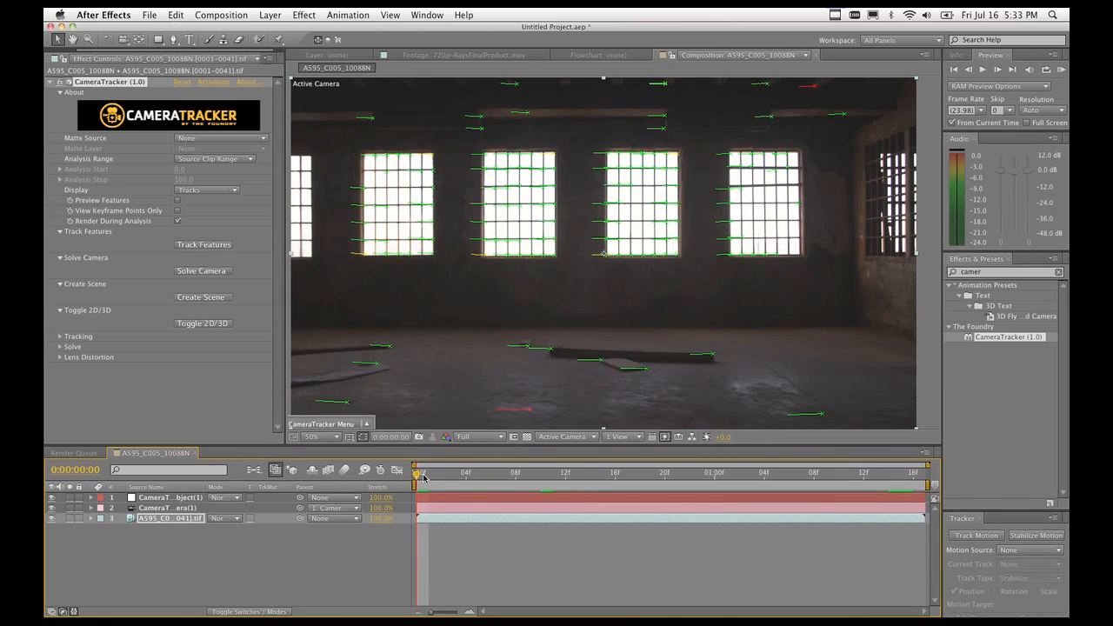
left_click_drag(417, 478, 868, 503)
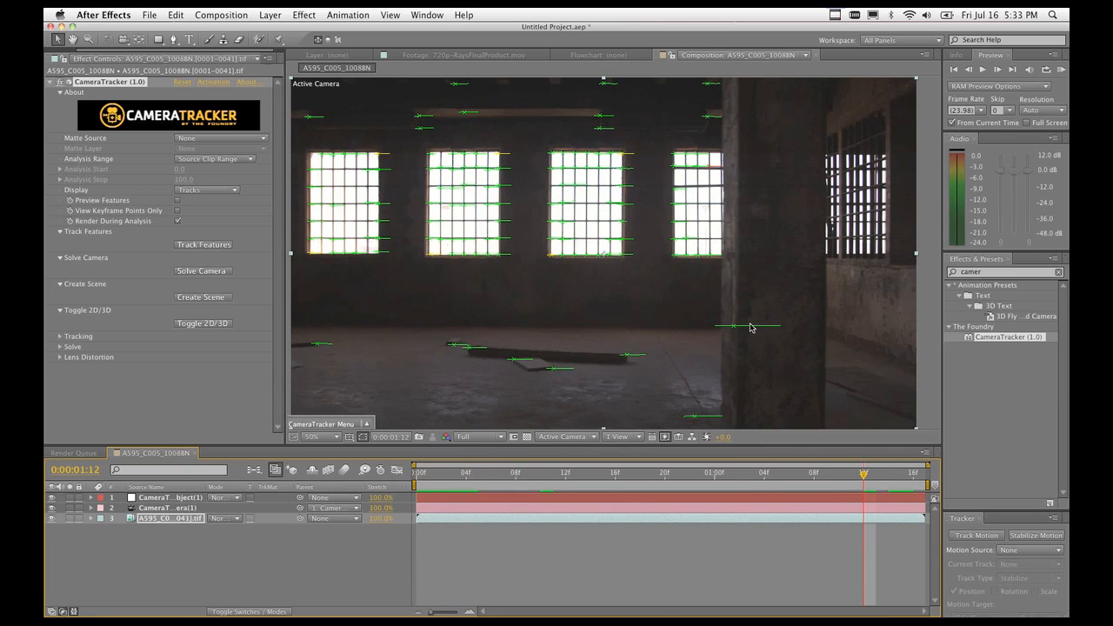
Create a single null from the floor track beside the pillar, then undo it.
left_click_drag(713, 308, 764, 347)
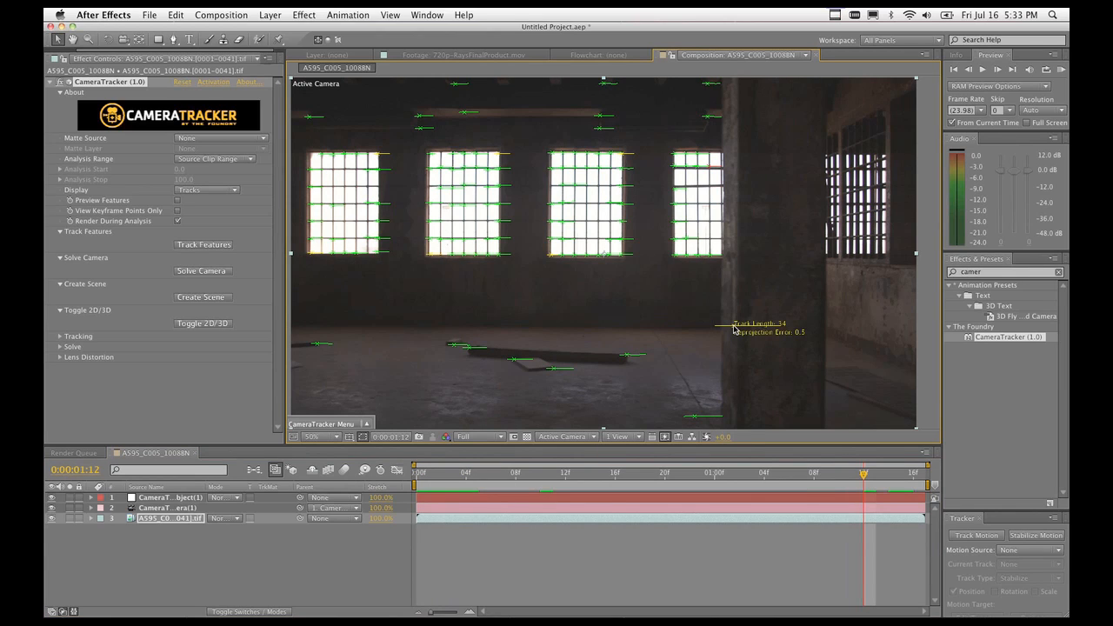
right_click(735, 330)
mouse_move(770, 352)
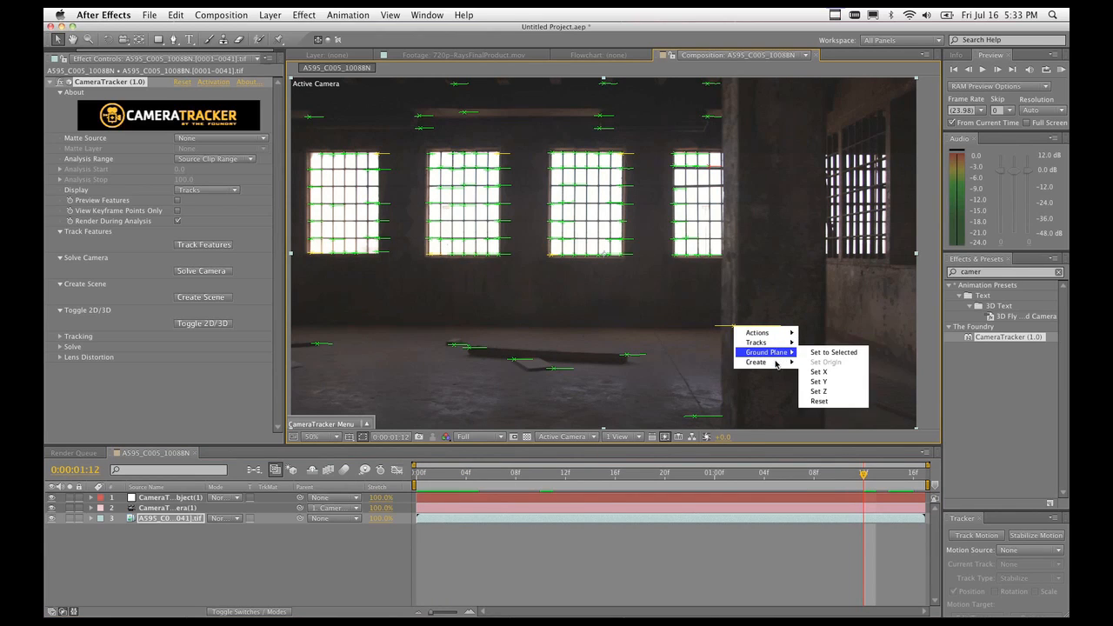
left_click(827, 364)
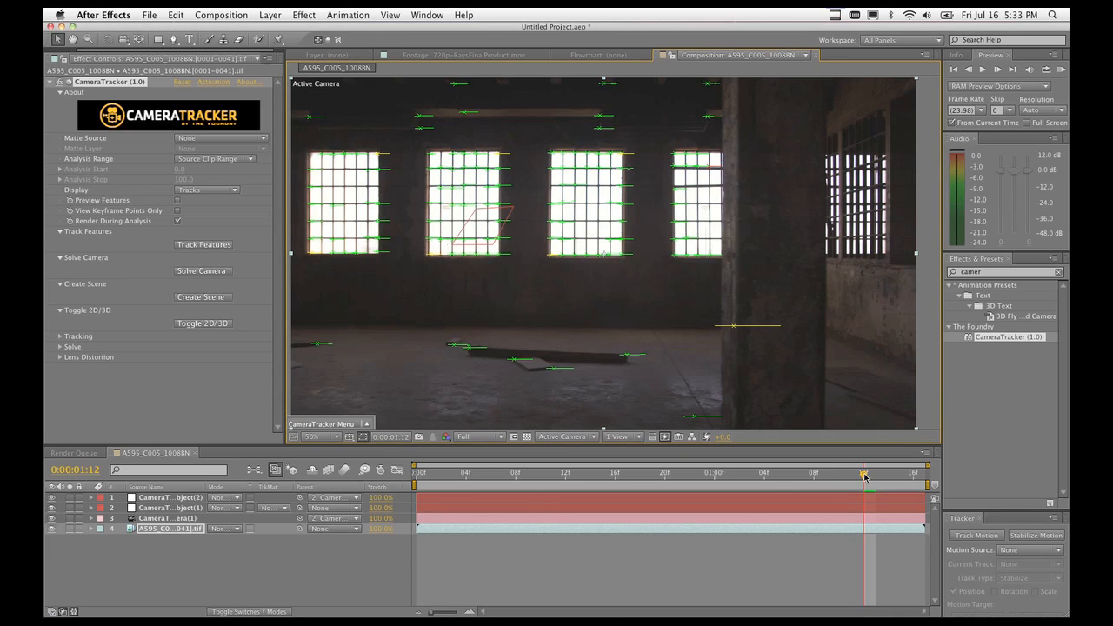
mouse_move(866, 476)
left_mouse_down()
mouse_move(481, 483)
mouse_move(876, 474)
mouse_move(865, 474)
left_mouse_up()
key("super+z")
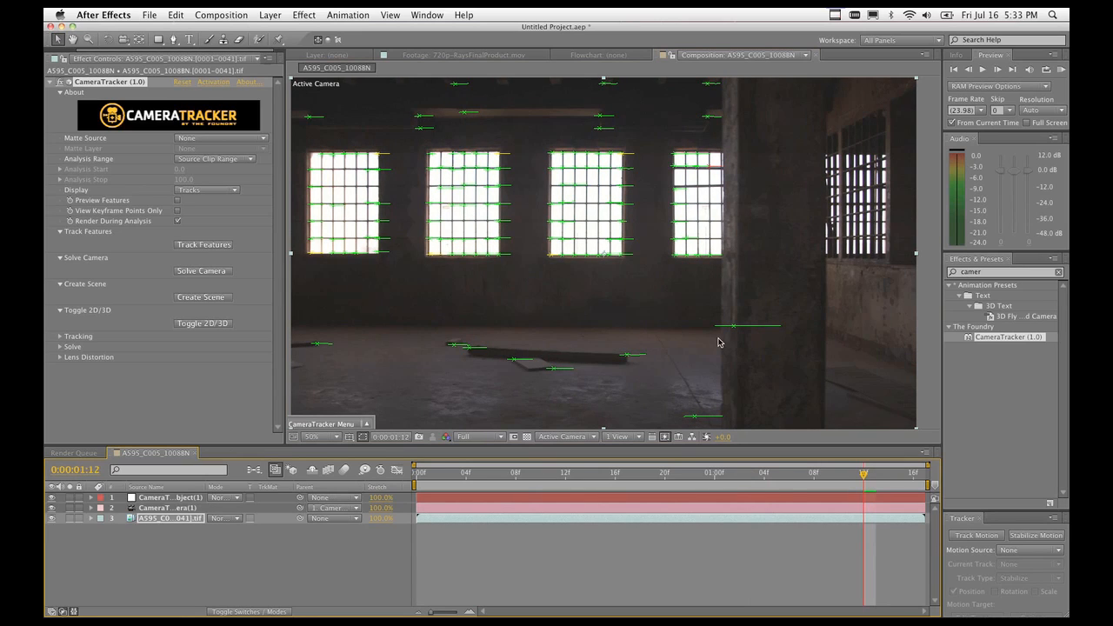
Create eight tracker nulls from the same floor track with Multiple Null Objects.
left_click_drag(715, 315, 736, 332)
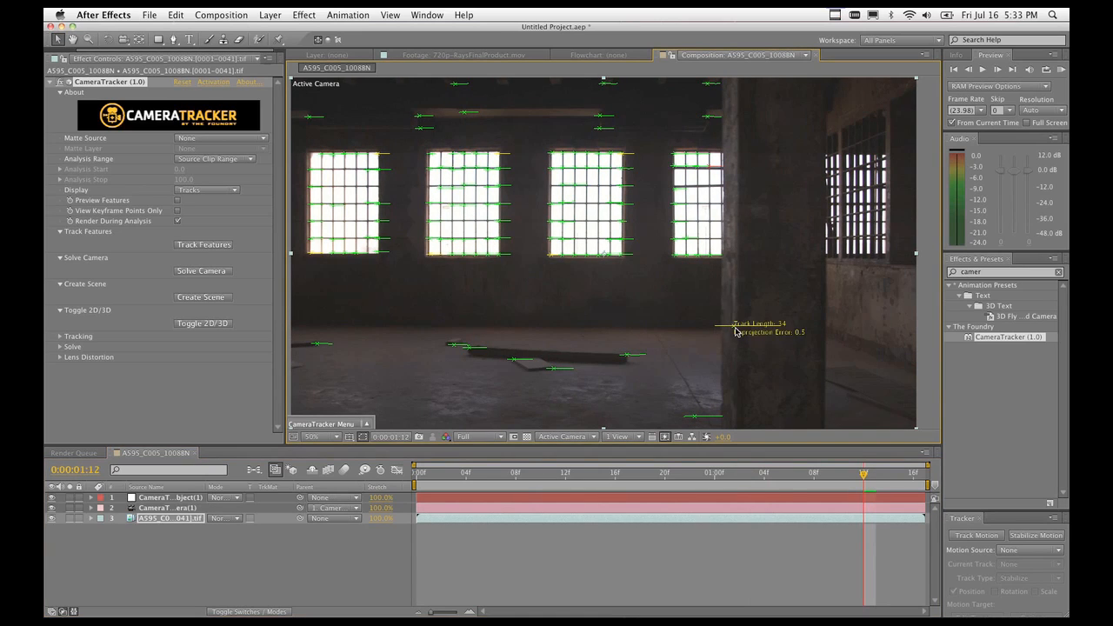
right_click(736, 331)
mouse_move(783, 364)
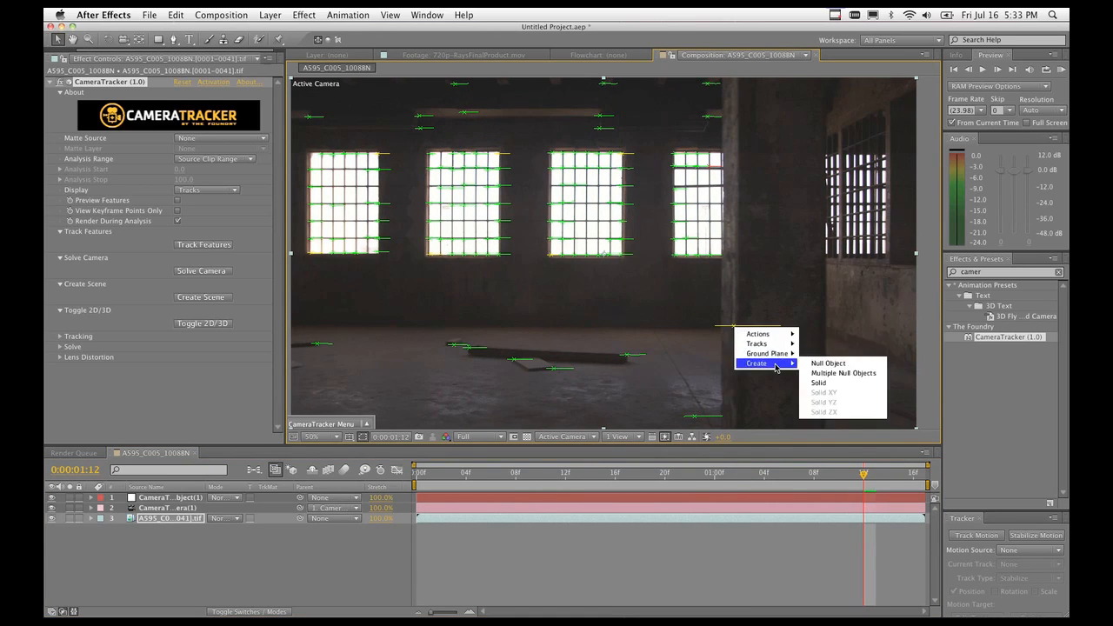
left_click(840, 374)
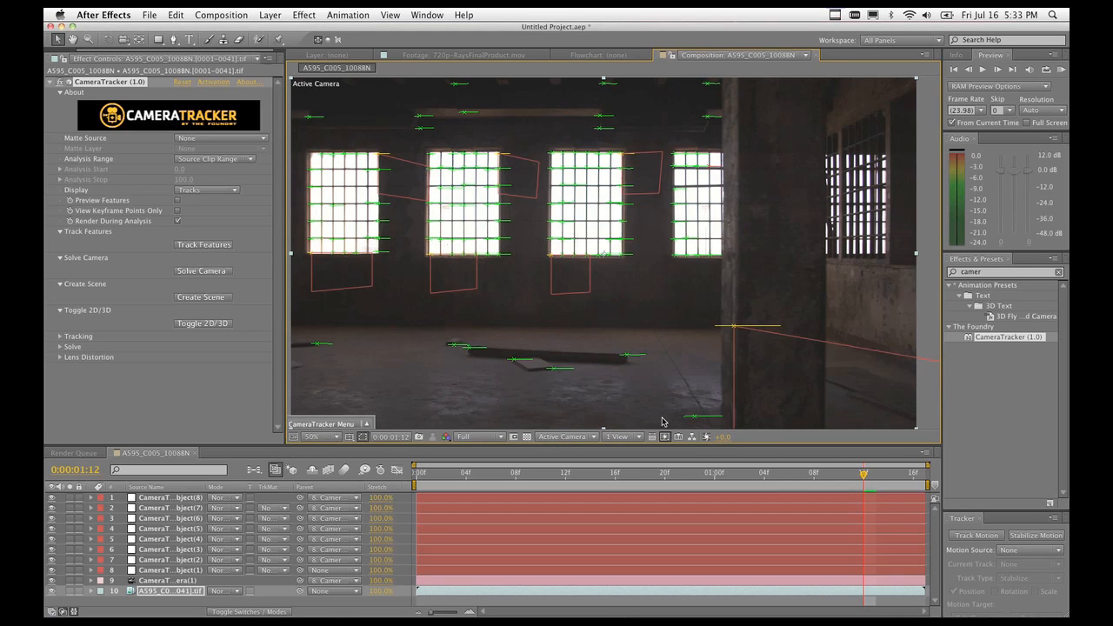
Scrub and play through the clip to review the tracks, then show the layer switch columns.
left_click_drag(864, 484, 540, 484)
key("space")
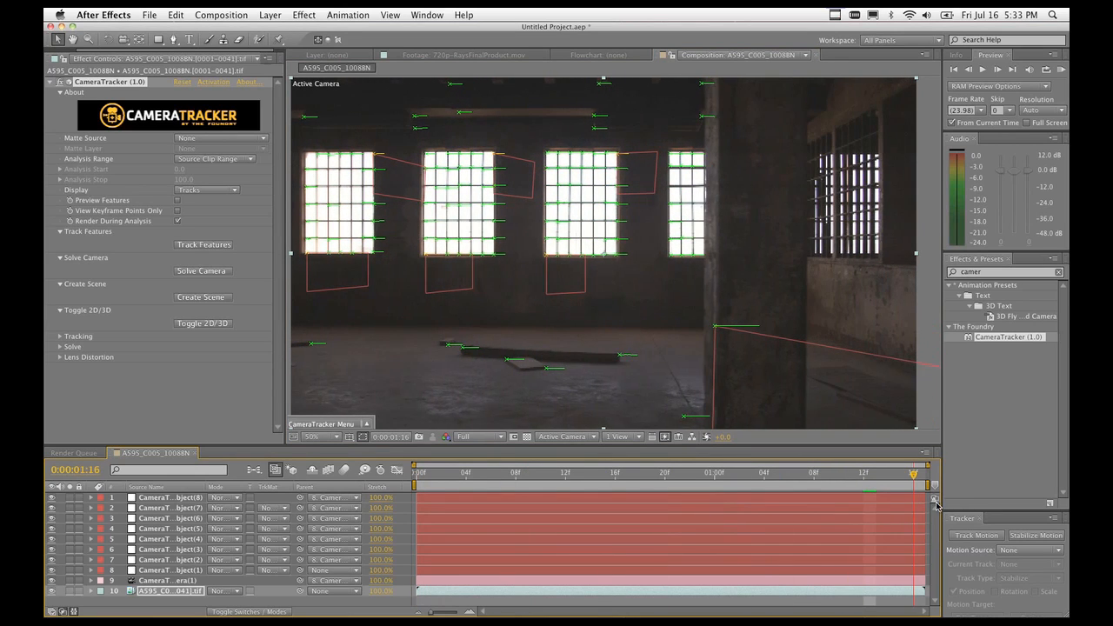
left_click_drag(856, 495, 301, 458)
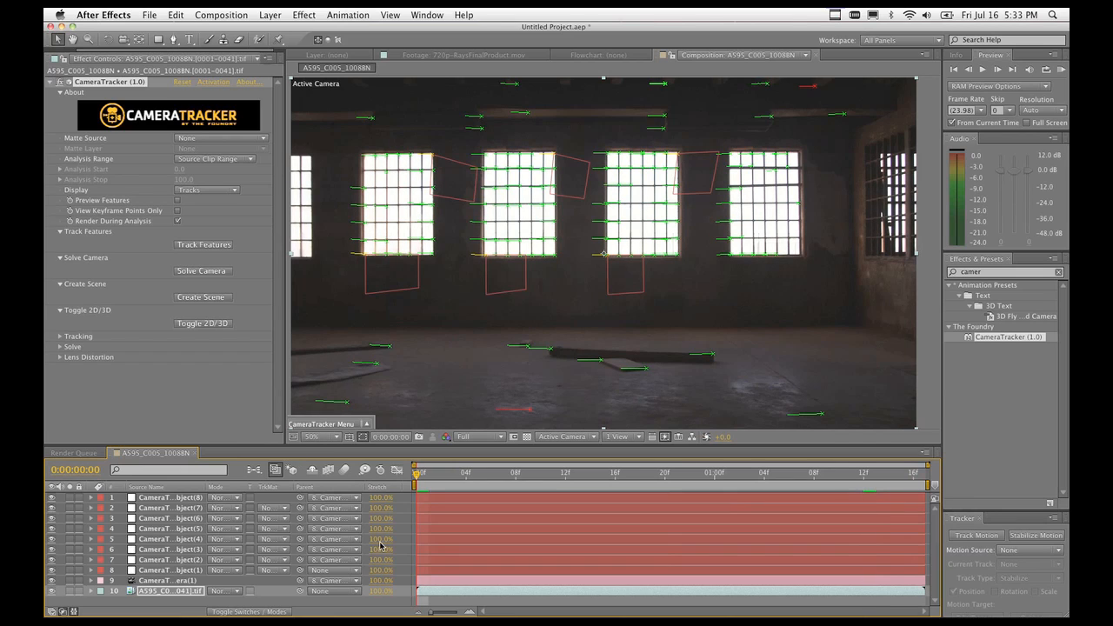
left_click(261, 612)
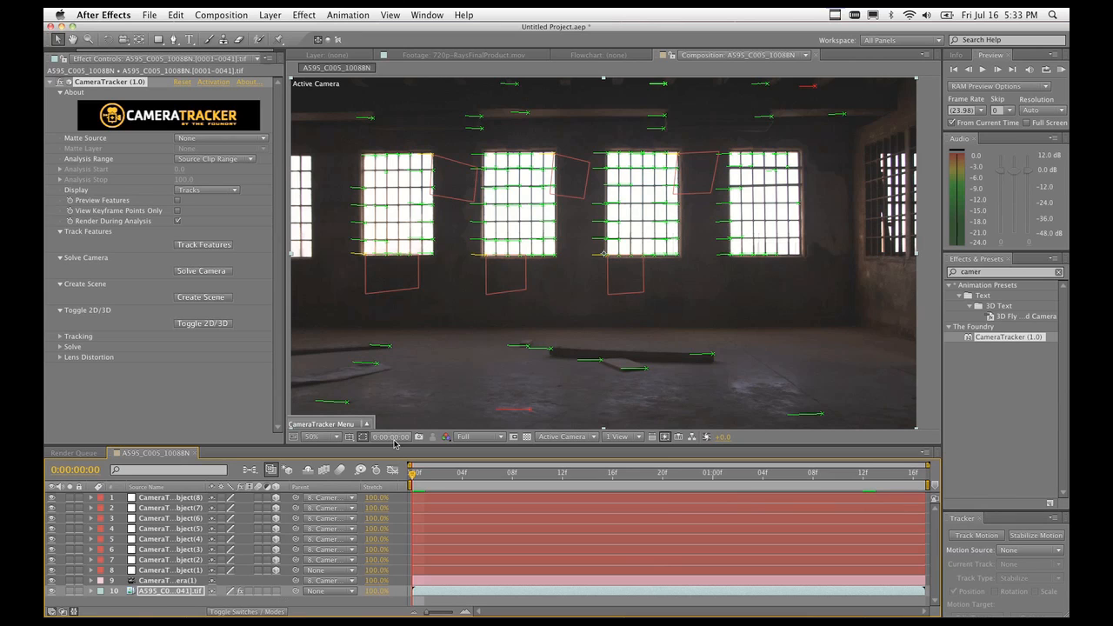
mouse_move(413, 476)
left_mouse_down()
mouse_move(614, 496)
mouse_move(863, 492)
mouse_move(494, 498)
mouse_move(407, 487)
left_mouse_up()
left_click(557, 437)
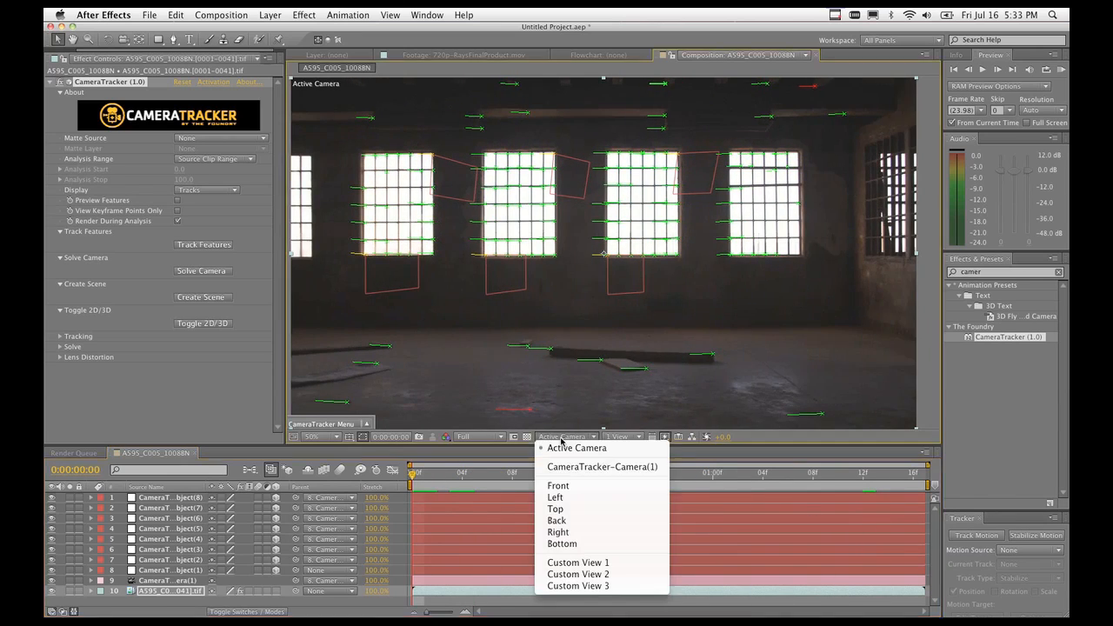
Switch to Custom View 1, toggle the footage off and on, and enable the 3D scene.
left_click(600, 564)
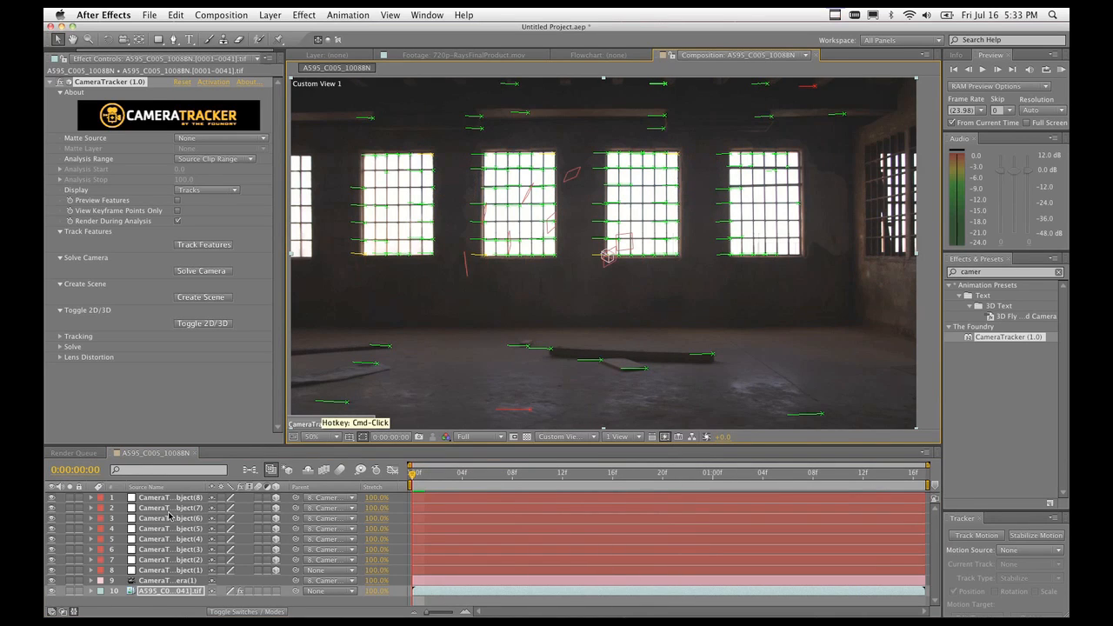
left_click(52, 591)
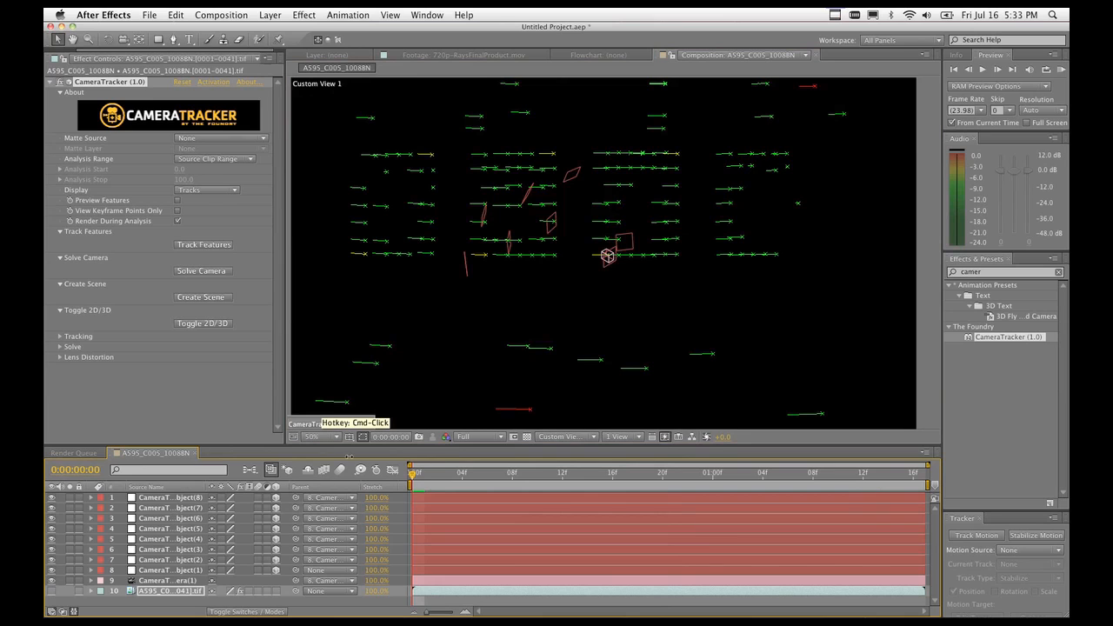
left_click(51, 591)
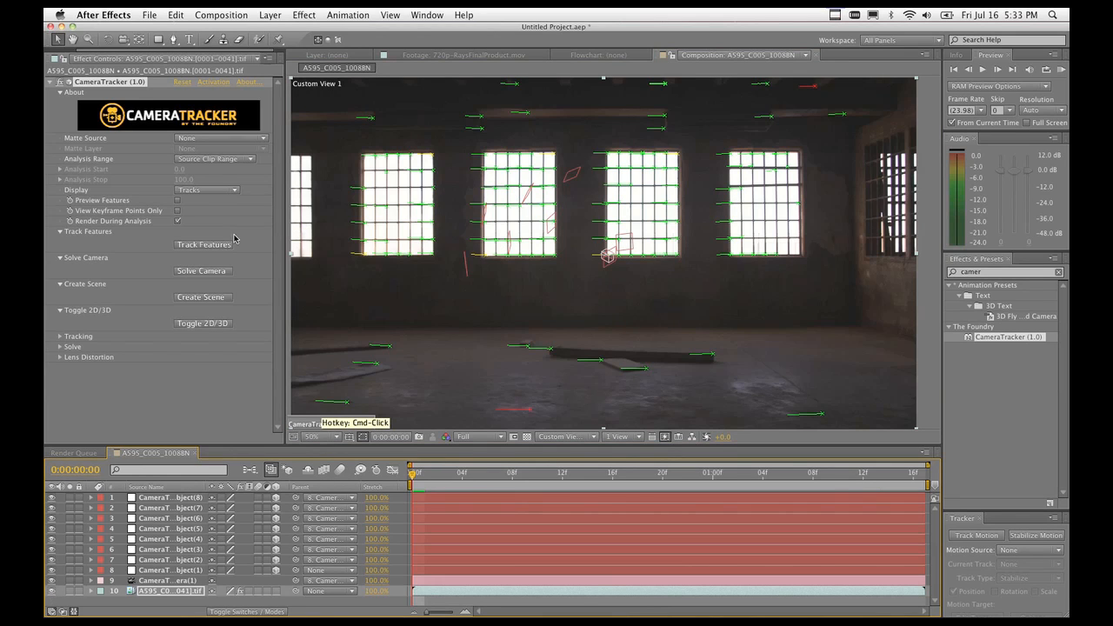
left_click(232, 325)
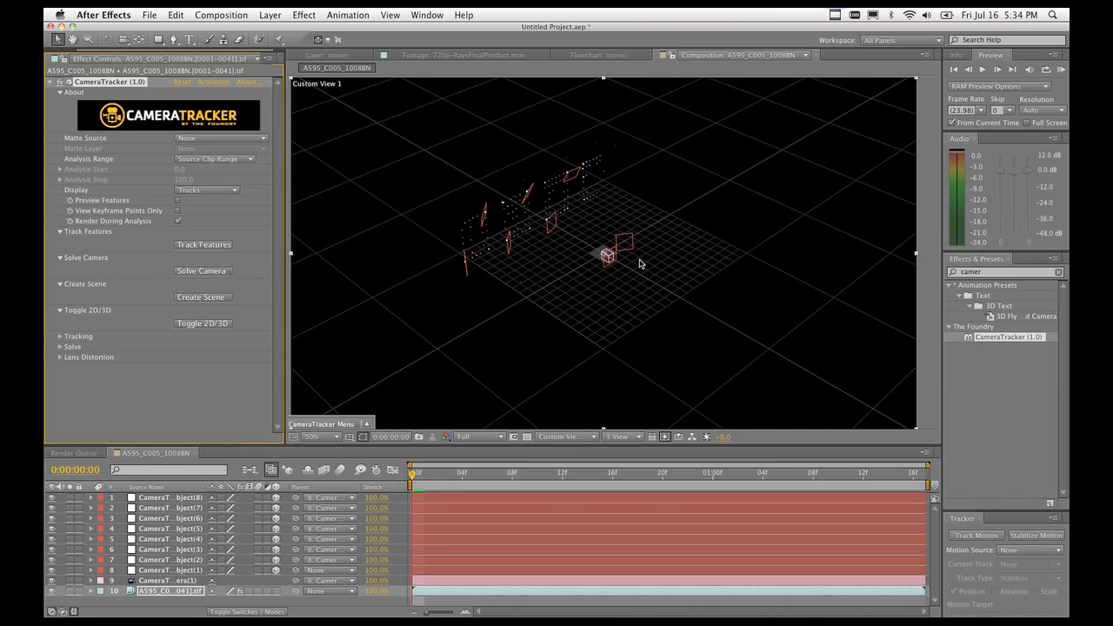
Scrub to frame 21 to watch the camera move, return to frame 0, and select the first tracker null.
scroll(639, 260, "up", 3)
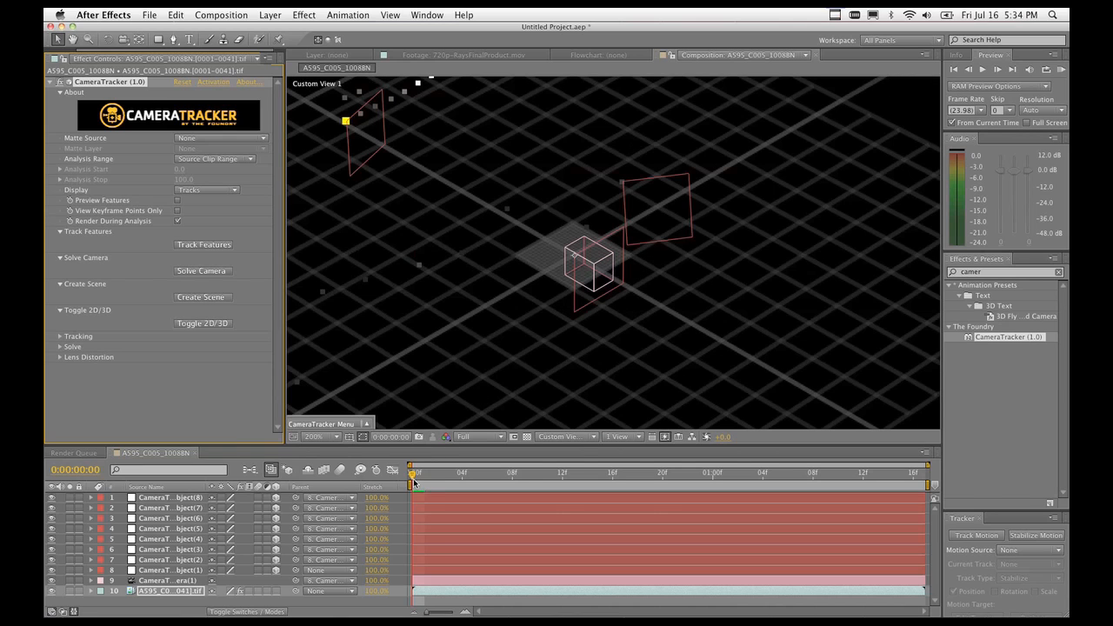
left_click_drag(414, 481, 676, 481)
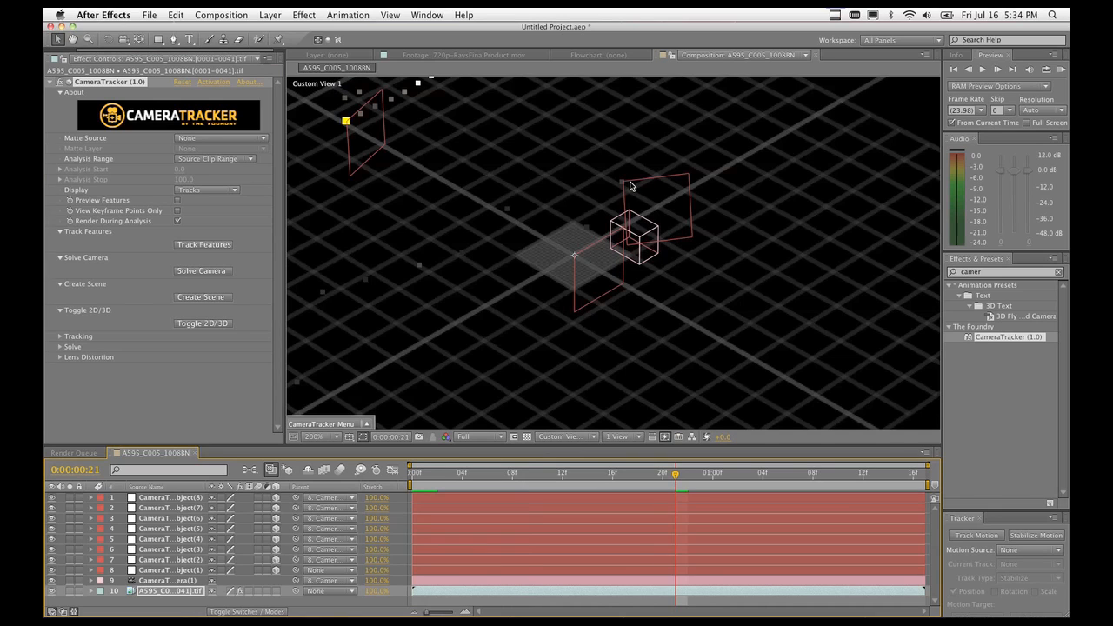
scroll(469, 224, "down", 2)
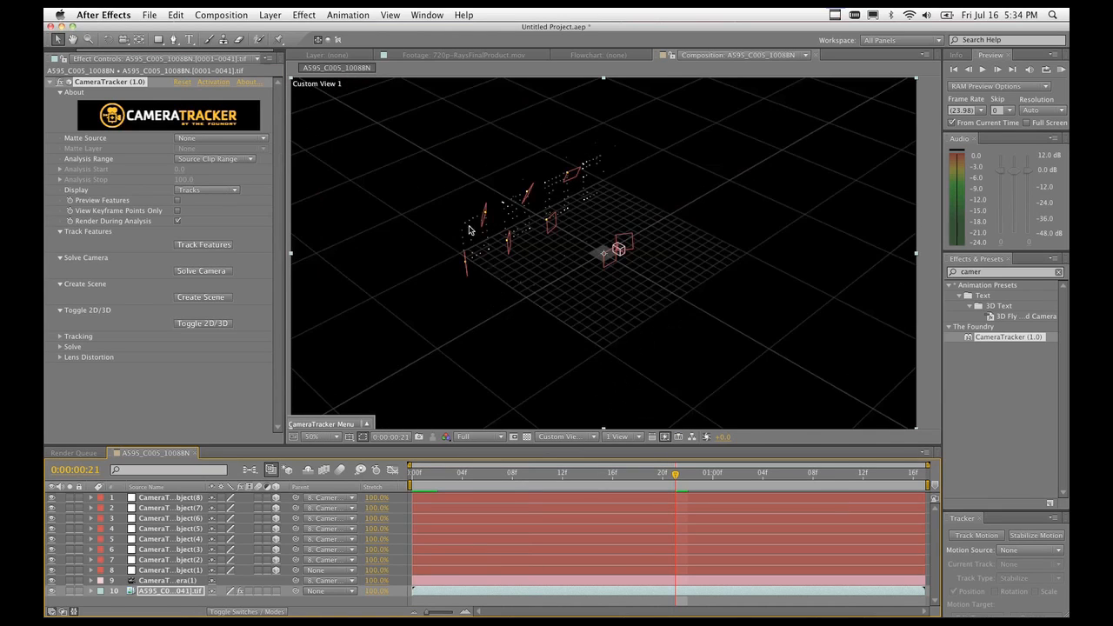
left_click_drag(676, 477, 886, 458)
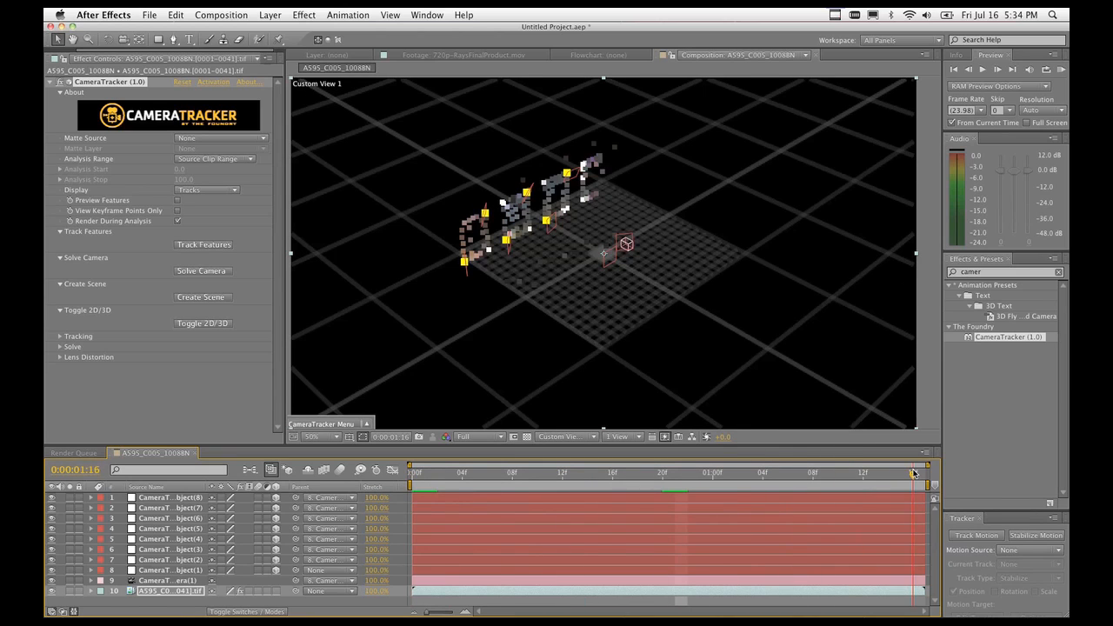
key("Home")
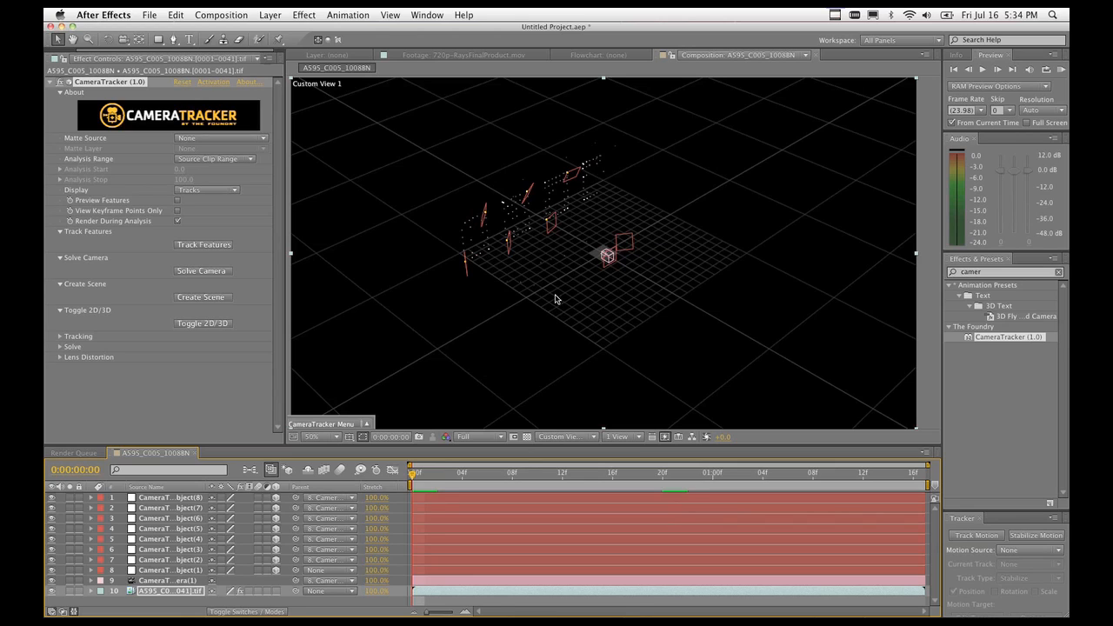
left_click(173, 570)
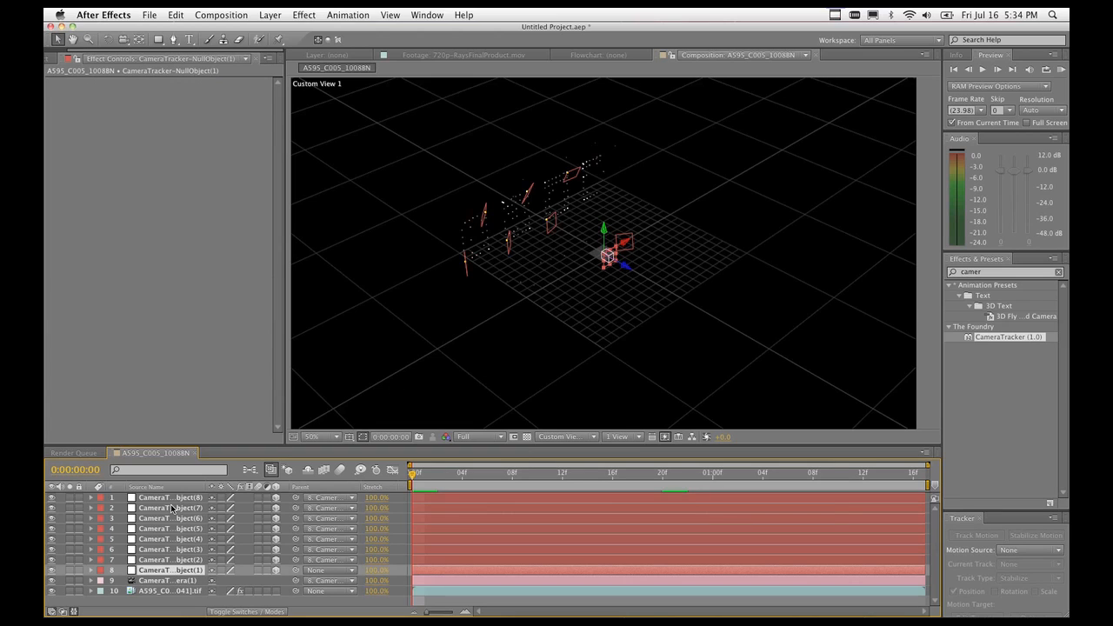
Scrub the first tracker null's Scale to about 210% to preview its planes, then undo to 100%.
key("s")
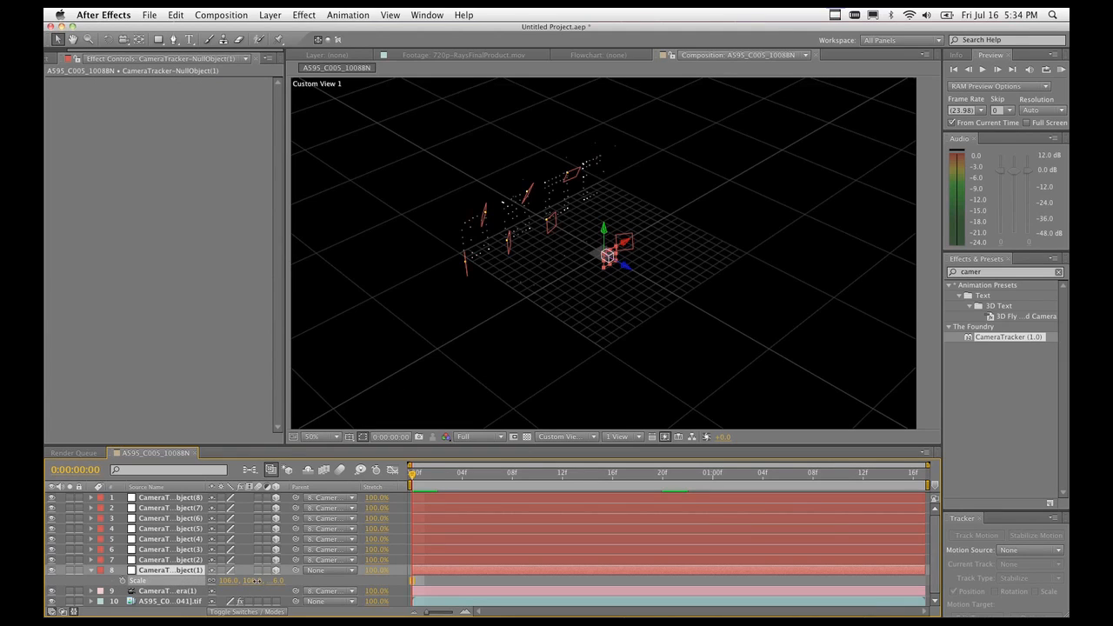
left_click_drag(254, 580, 315, 588)
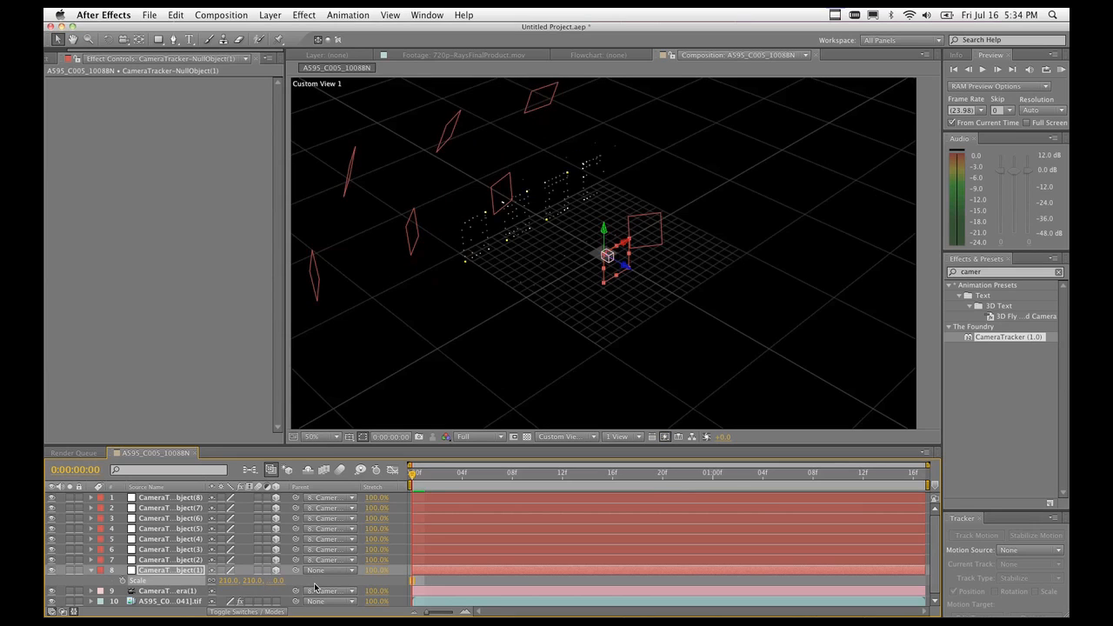
key("super+z")
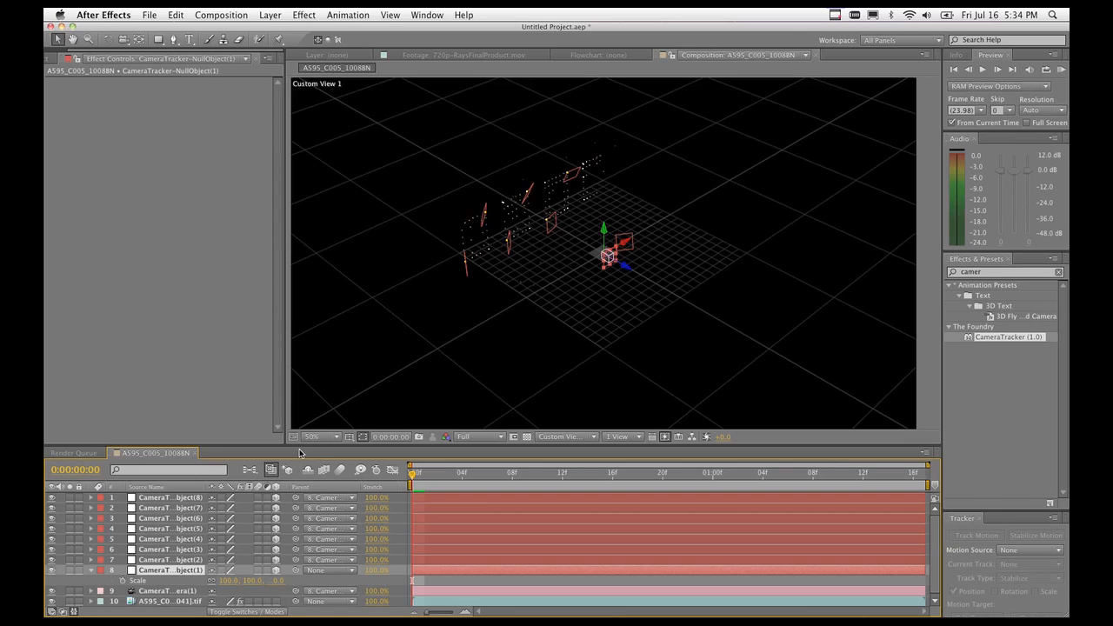
Select the tracker camera and footage layers to show CameraTracker's settings, and toggle the viewer to 2D.
left_click(166, 591)
left_click(164, 601)
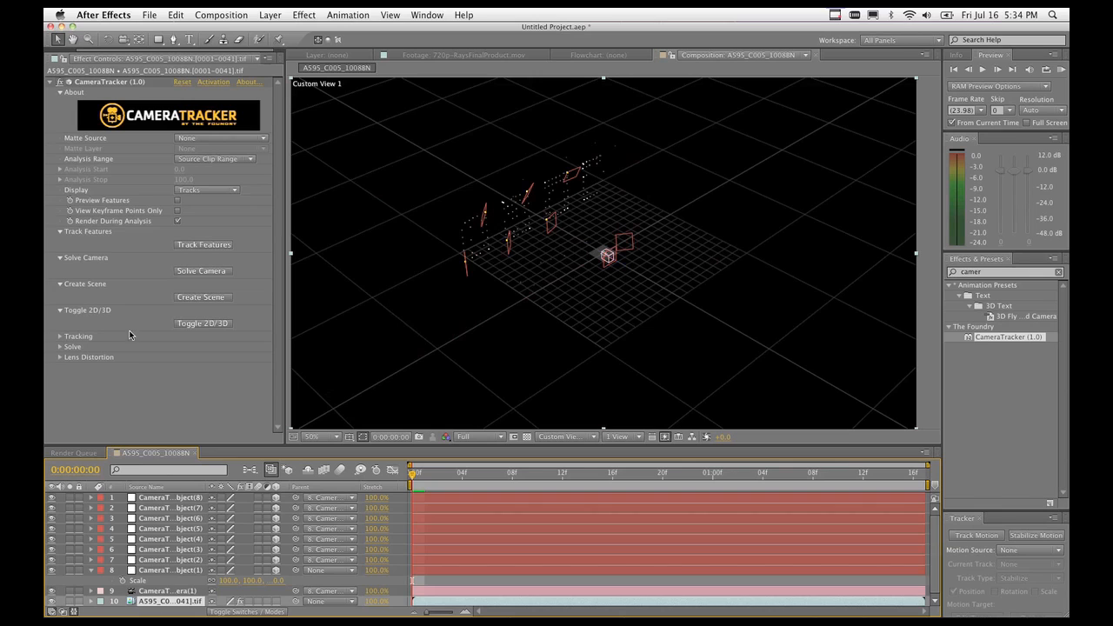
left_click(221, 327)
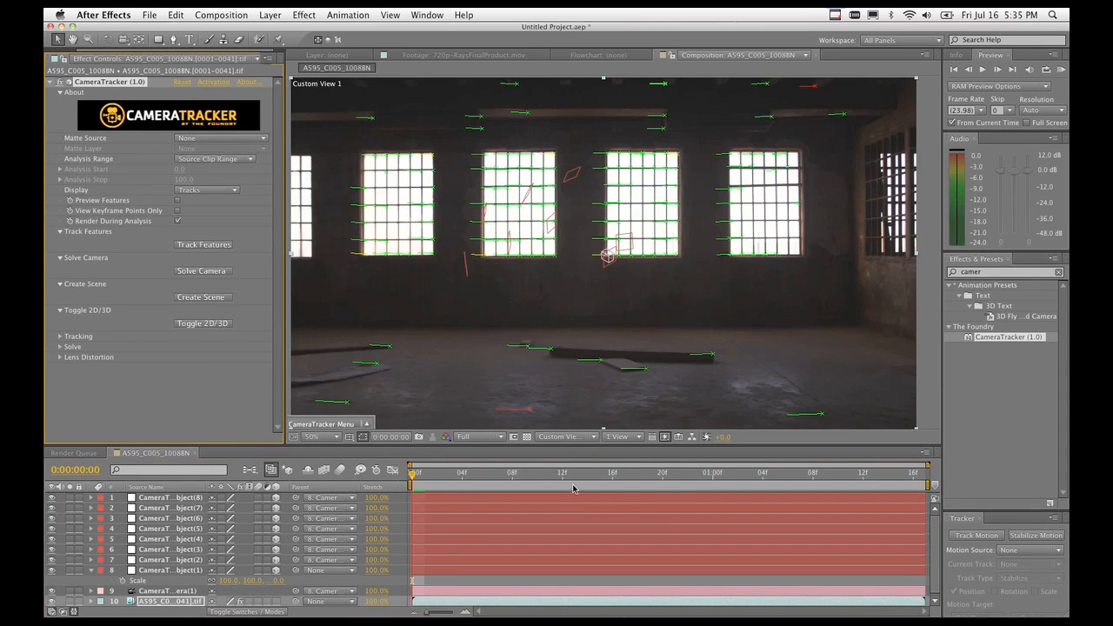
Set the 3D View popup to Active Camera to see the footage with its track markers.
left_click(566, 438)
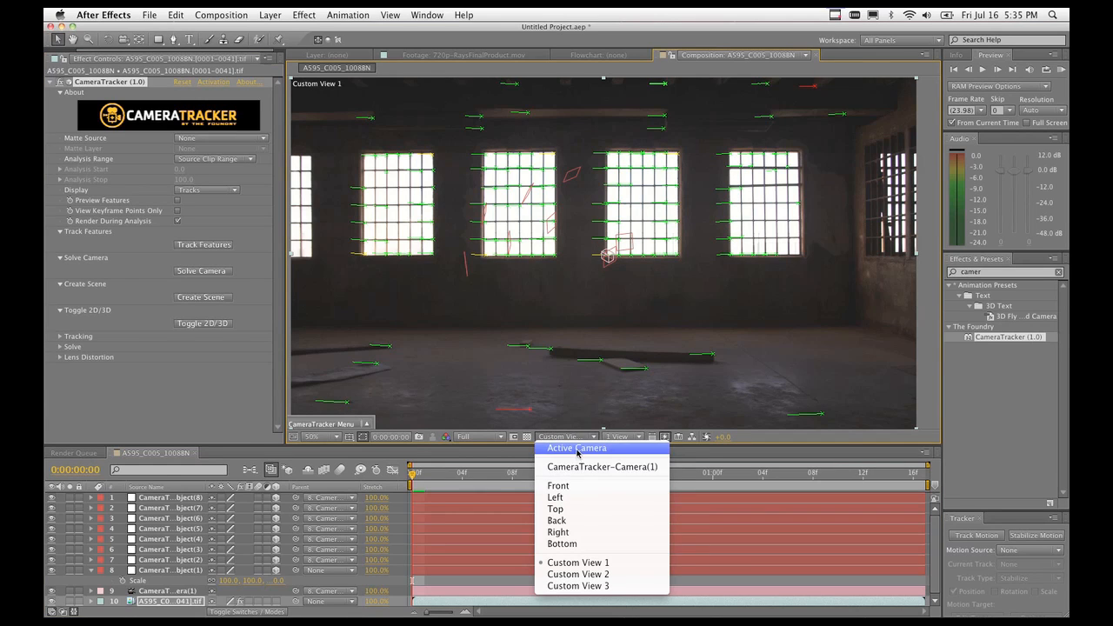
left_click(577, 448)
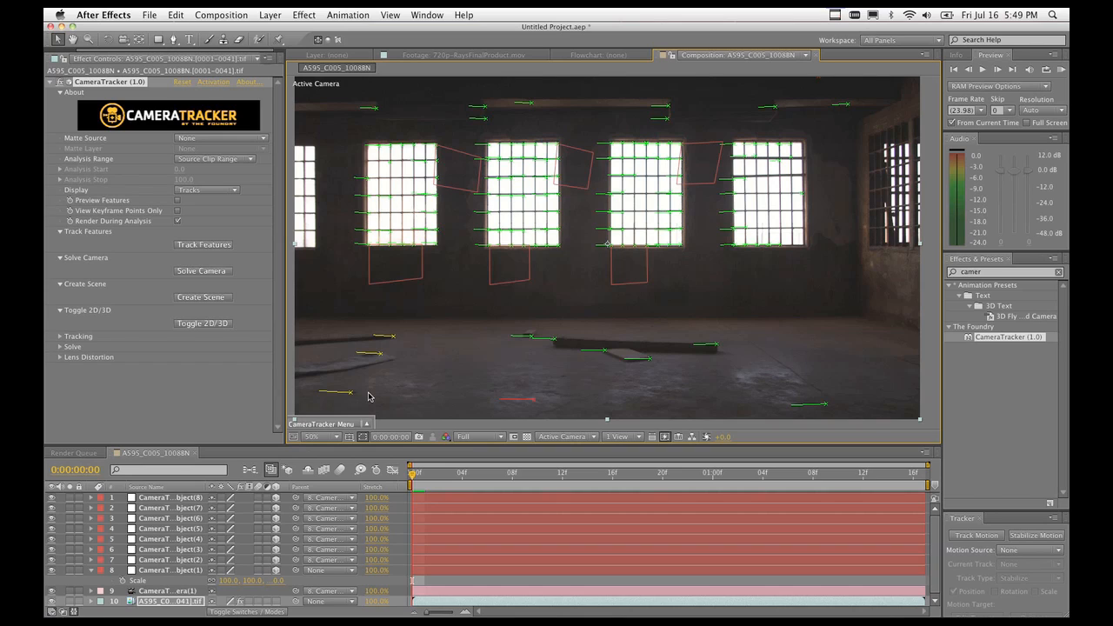
Read the track points' length and error info, return to frame 1, then switch to Safari's 'ae to c4d' search.
mouse_move(380, 356)
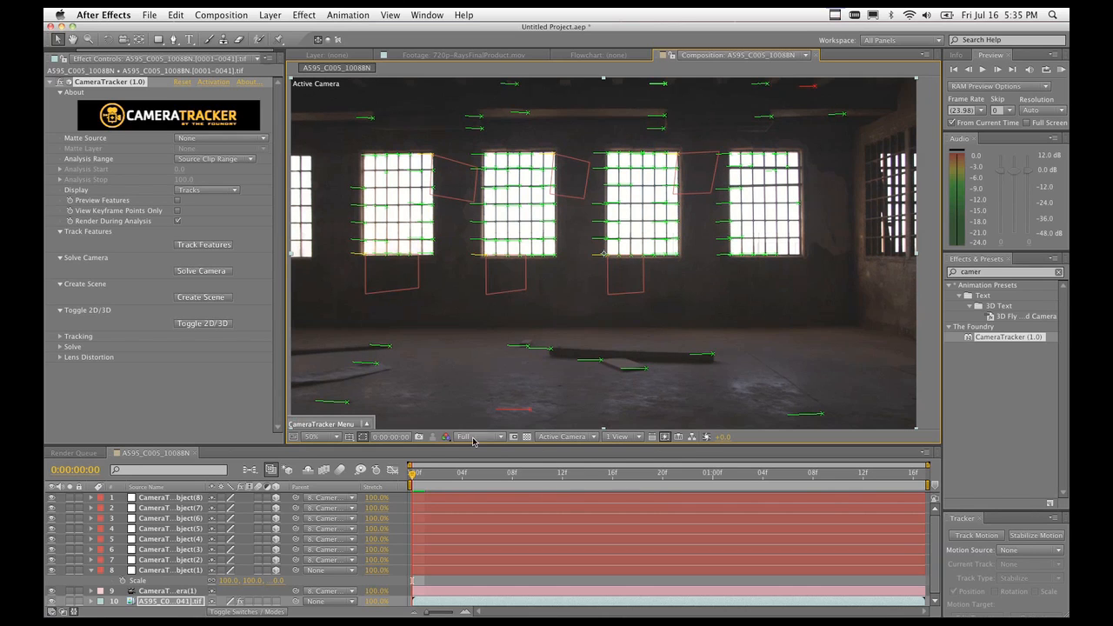
left_click_drag(418, 475, 927, 477)
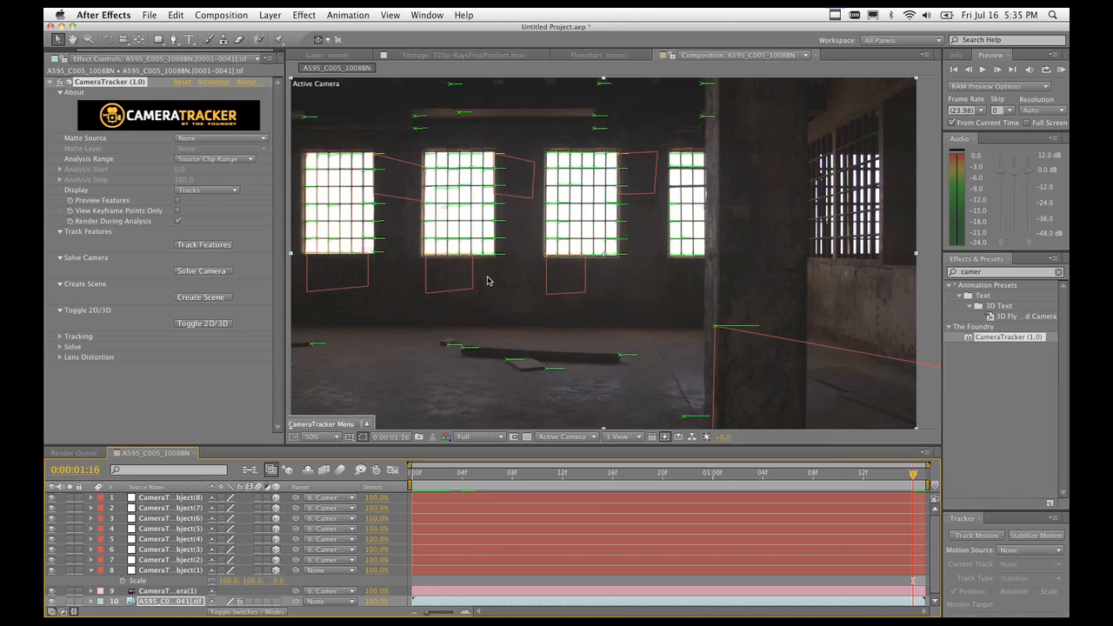
mouse_move(489, 254)
left_click(414, 478)
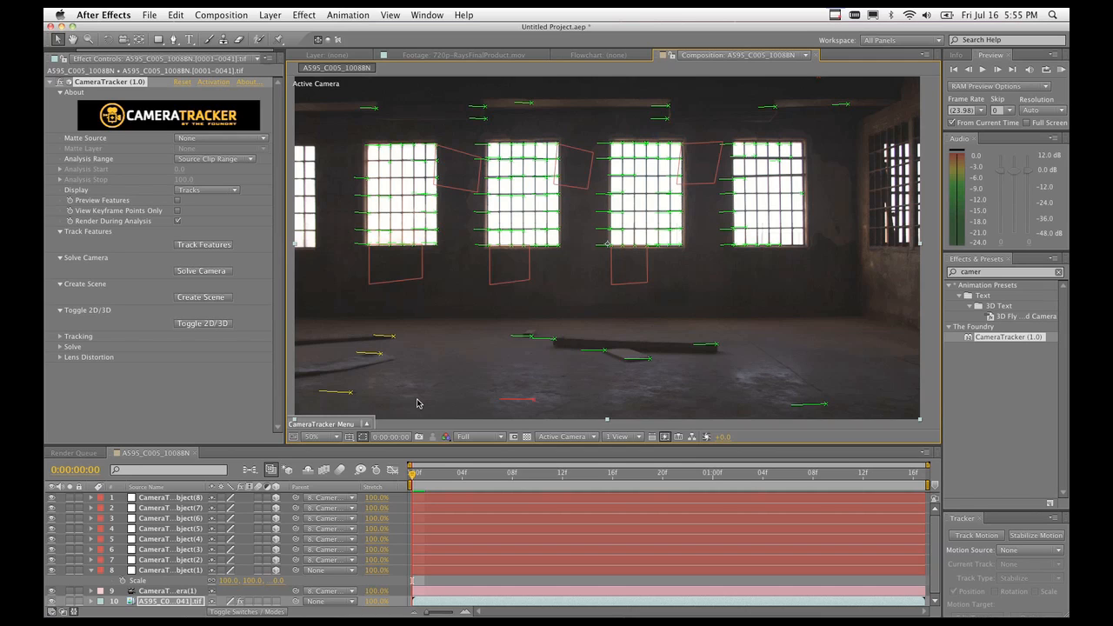
key("super+Tab")
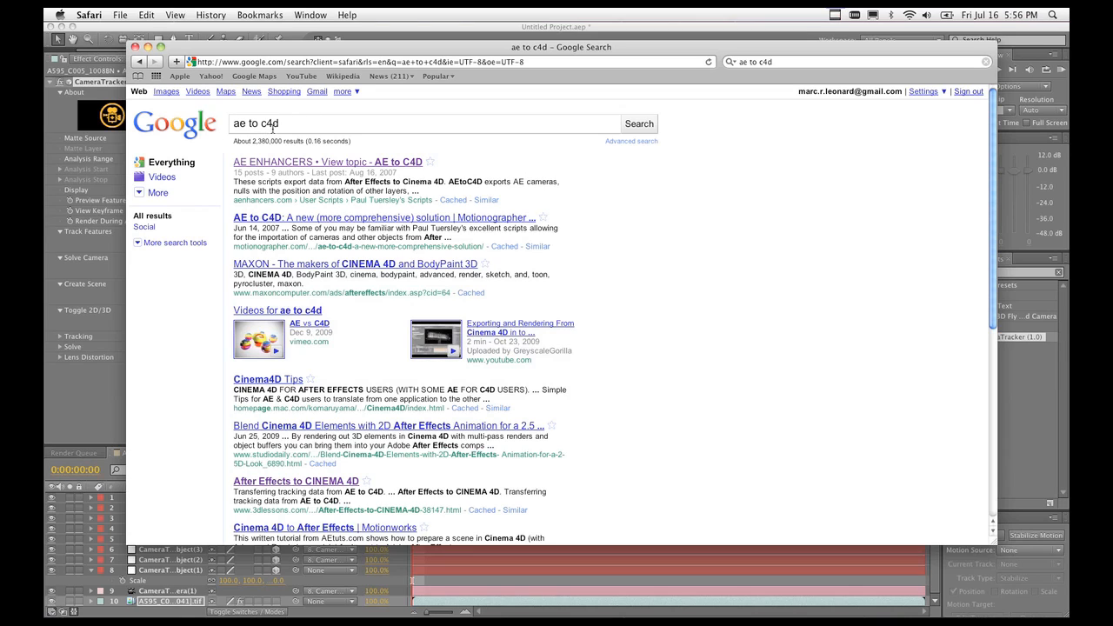
Open the AE Enhancers 'AE to C4D' topic, read through the post, and return to After Effects.
left_click(311, 163)
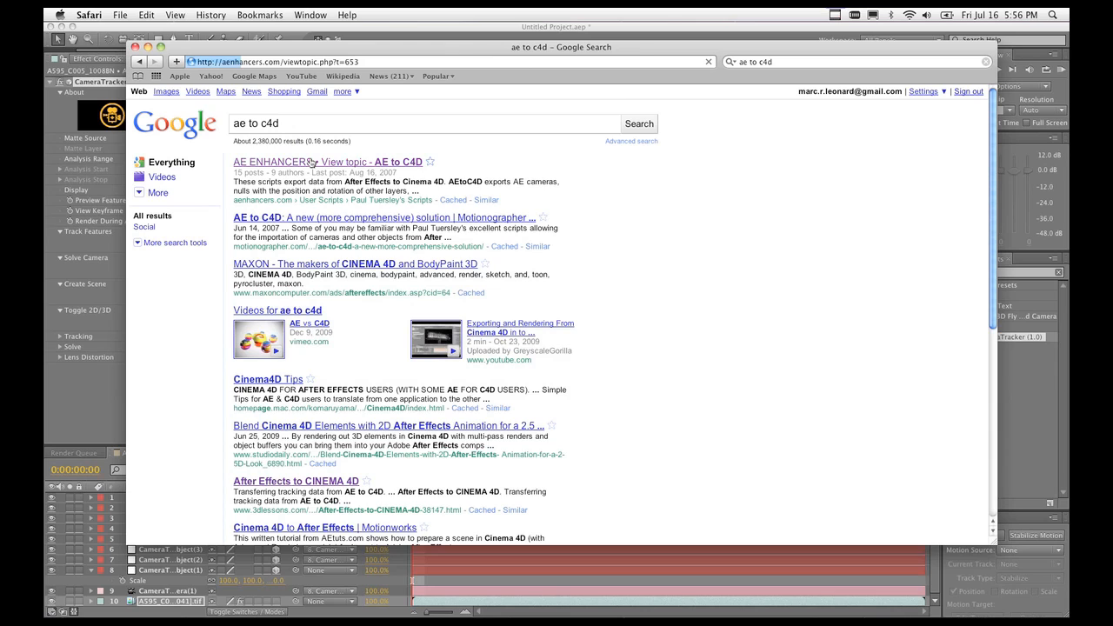
scroll(348, 209, "down", 2)
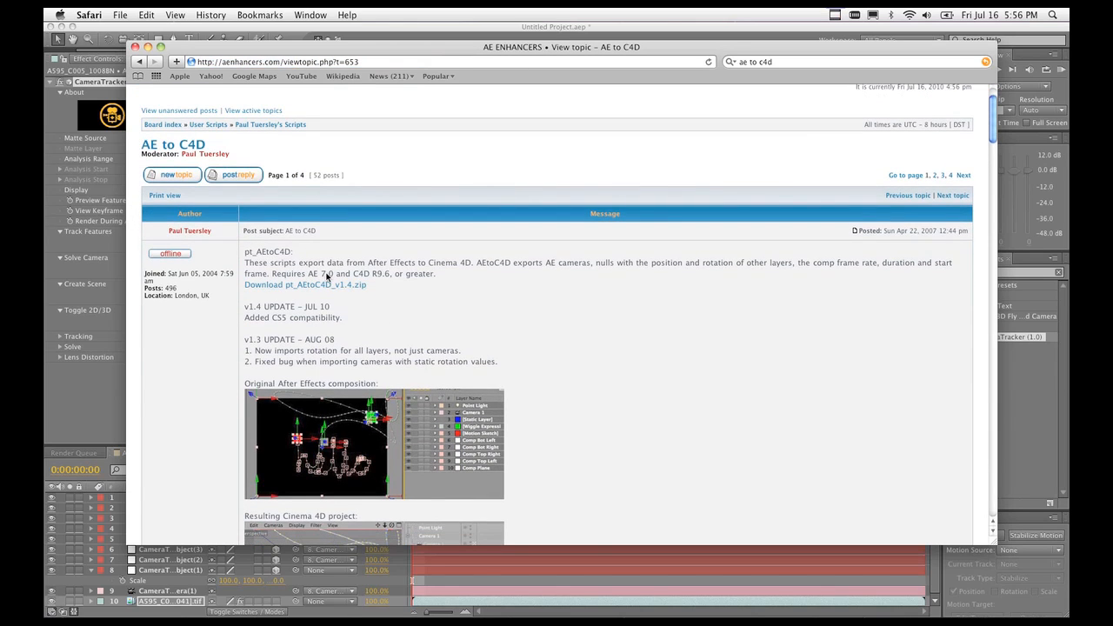
scroll(330, 287, "down", 3)
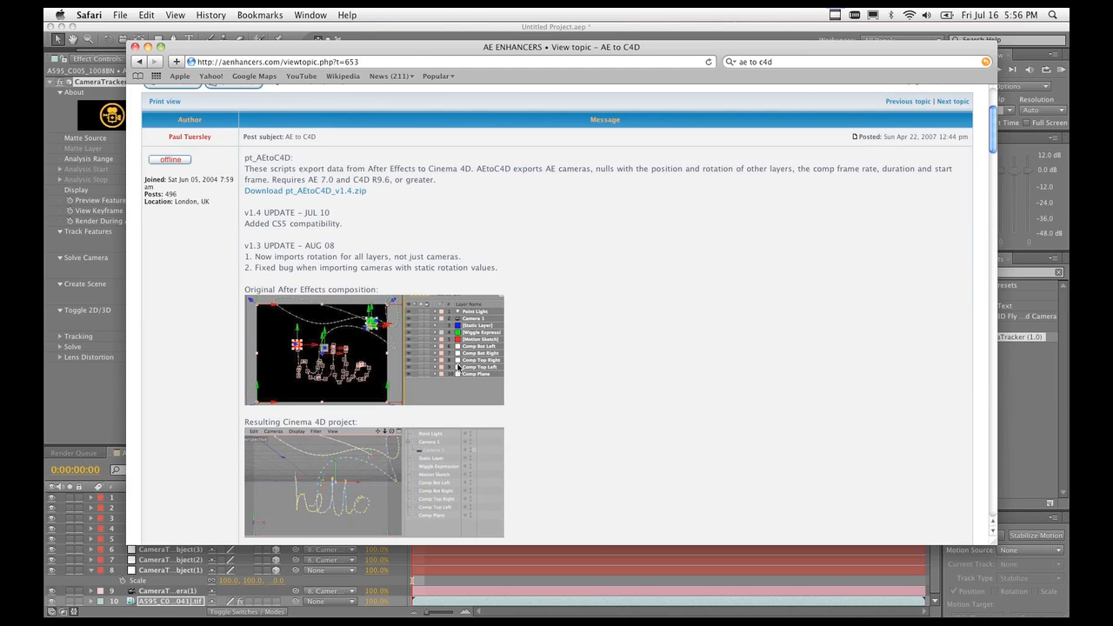
key("super+Tab")
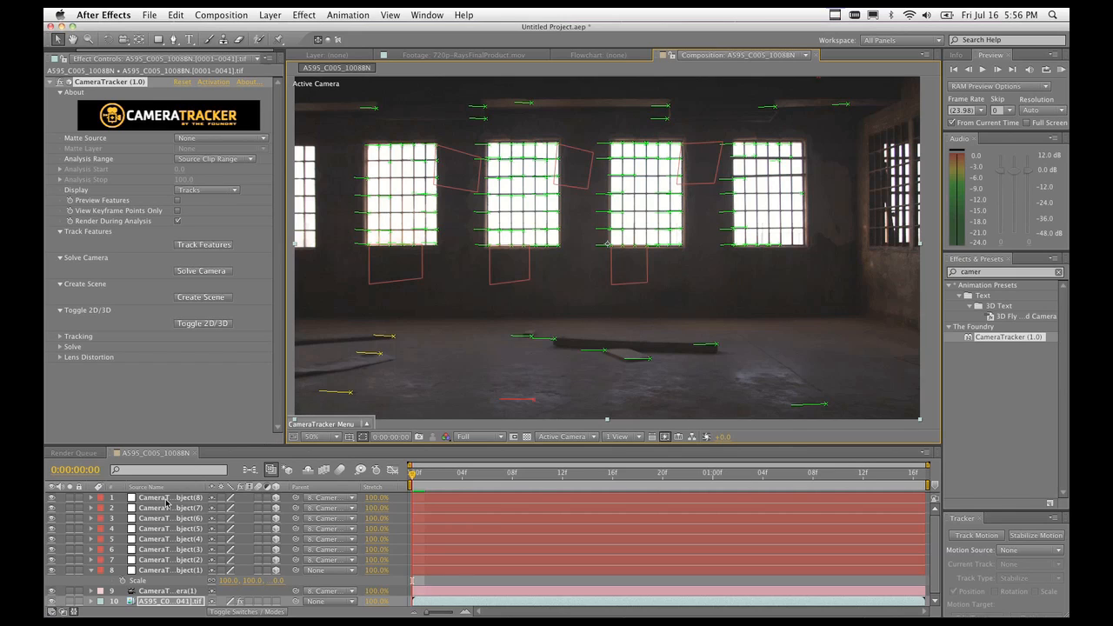
Show the Project panel, select the tracker nulls and camera, and browse the scripts list without running one.
left_click_drag(104, 51, 63, 50)
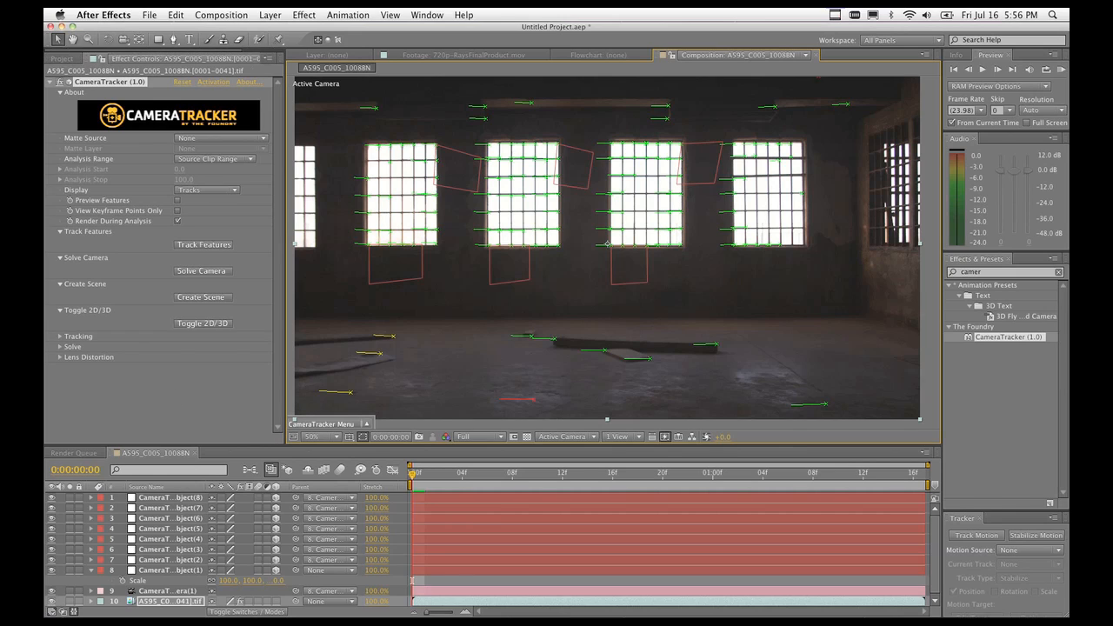
left_click(63, 58)
left_click(119, 384)
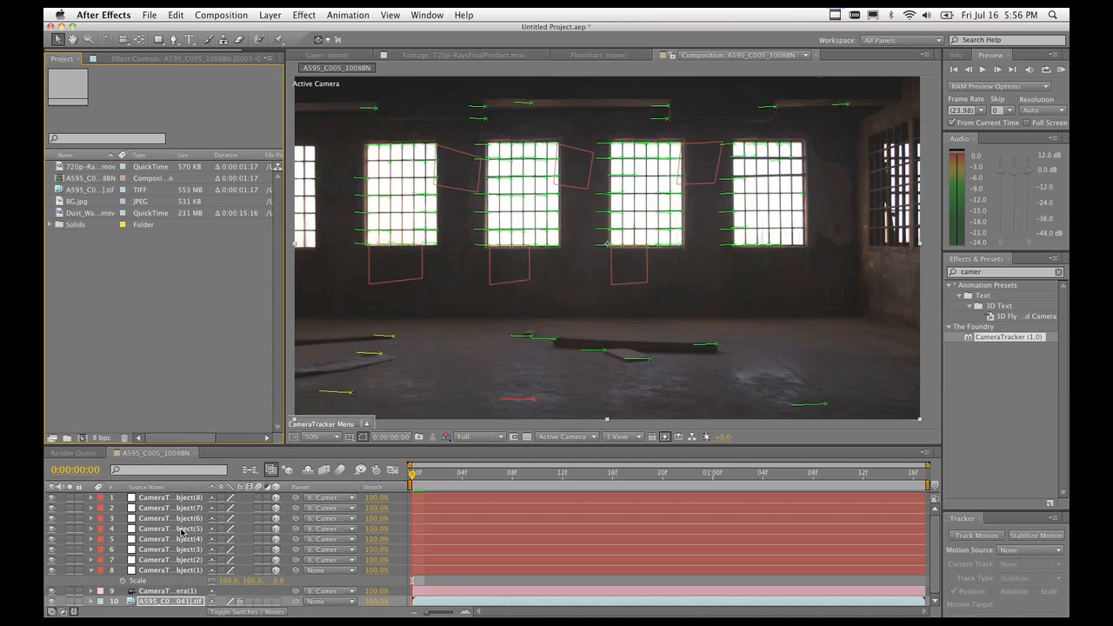
left_click(174, 500)
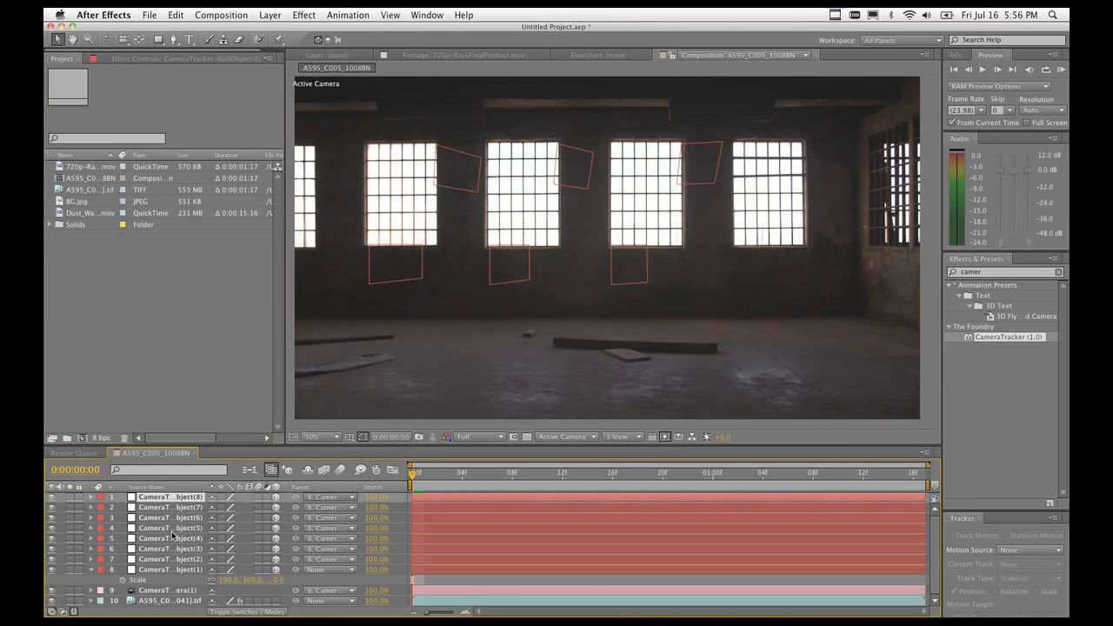
left_click(163, 588, "shift")
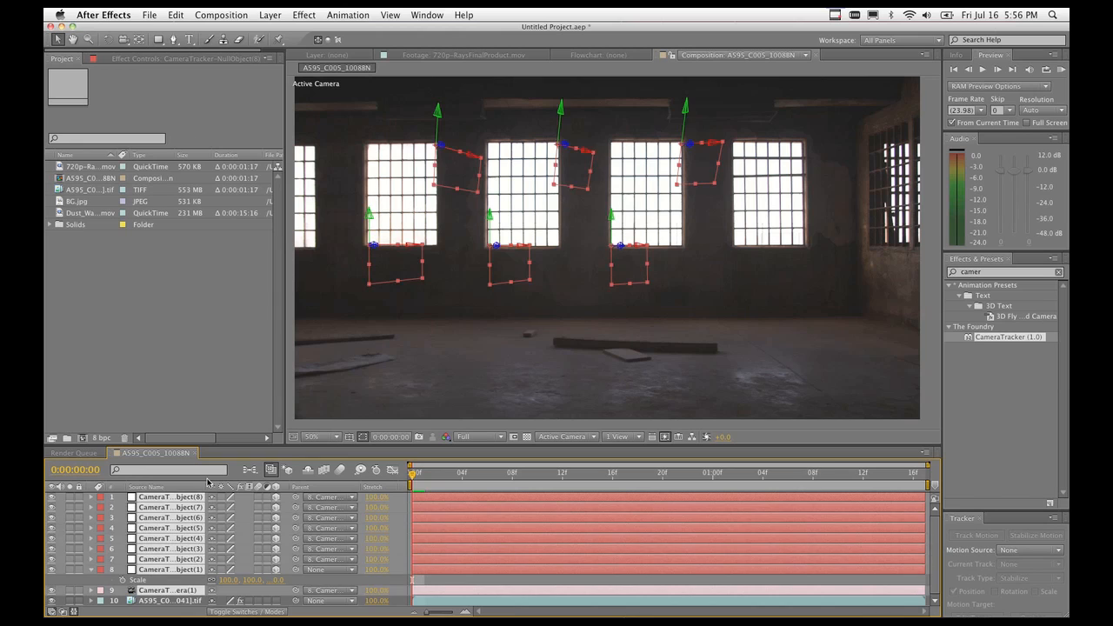
left_click(150, 14)
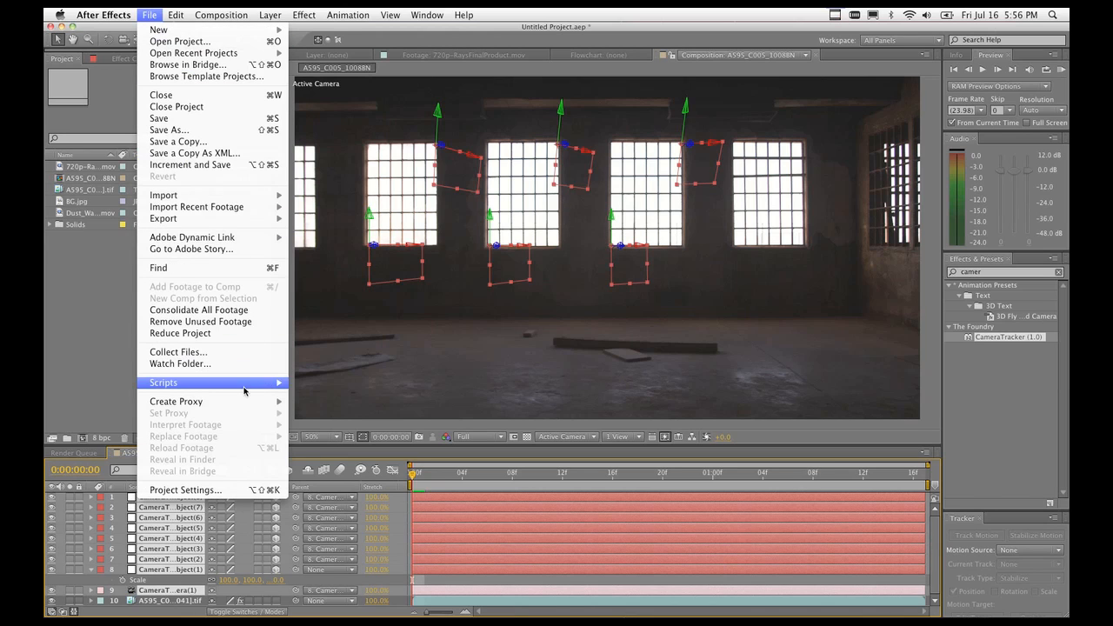
mouse_move(248, 388)
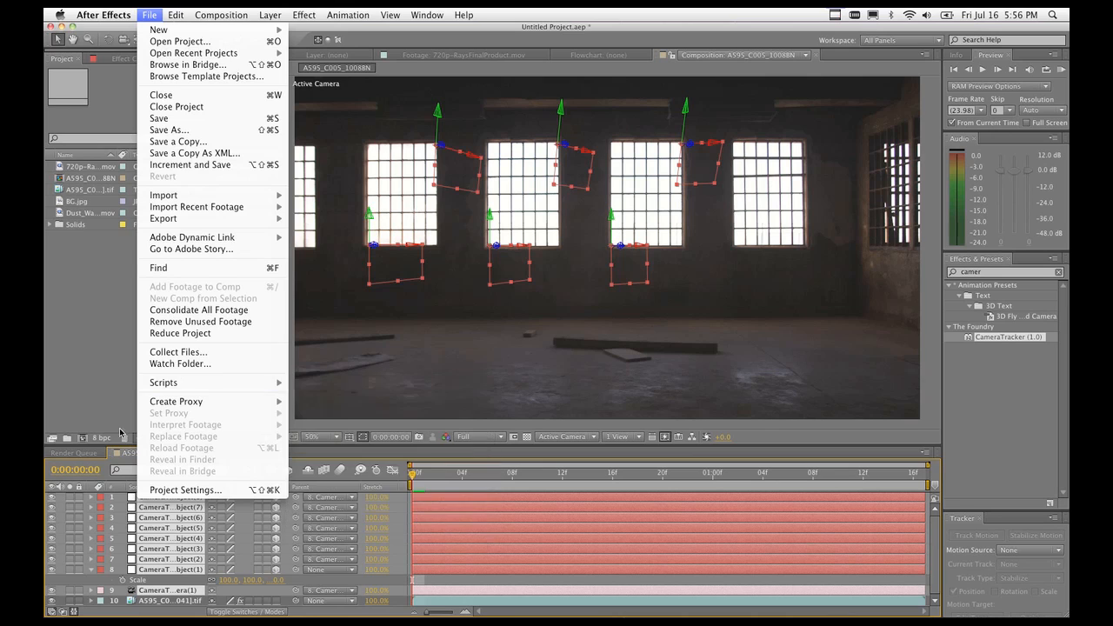
left_click(85, 340)
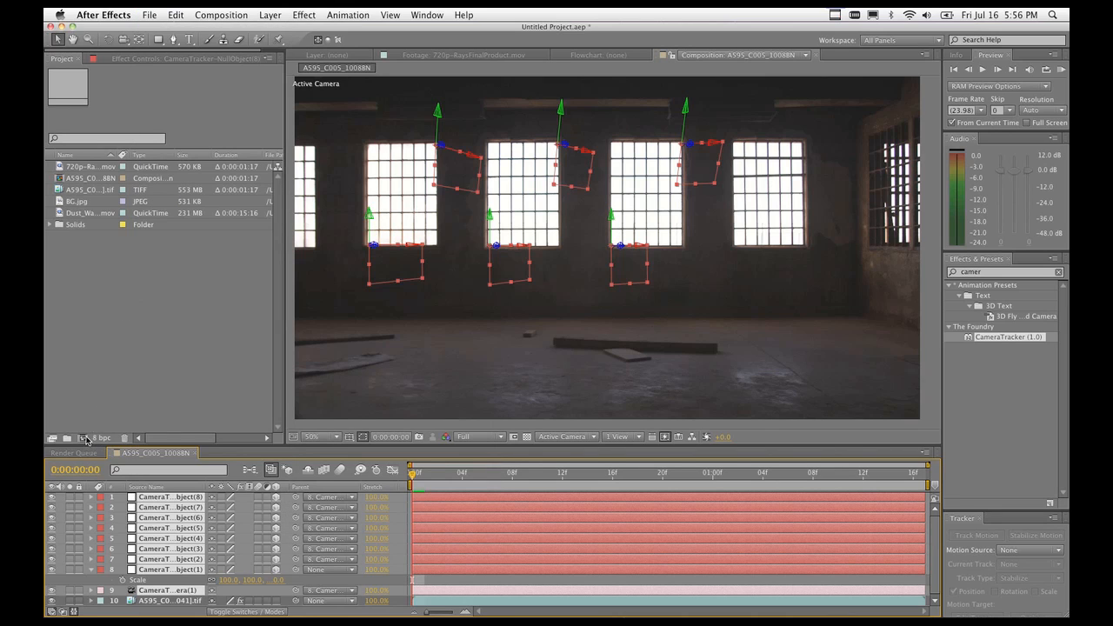
Rename the A595_C005_1008BN composition to 'Track'.
left_click(93, 314)
left_click(165, 179)
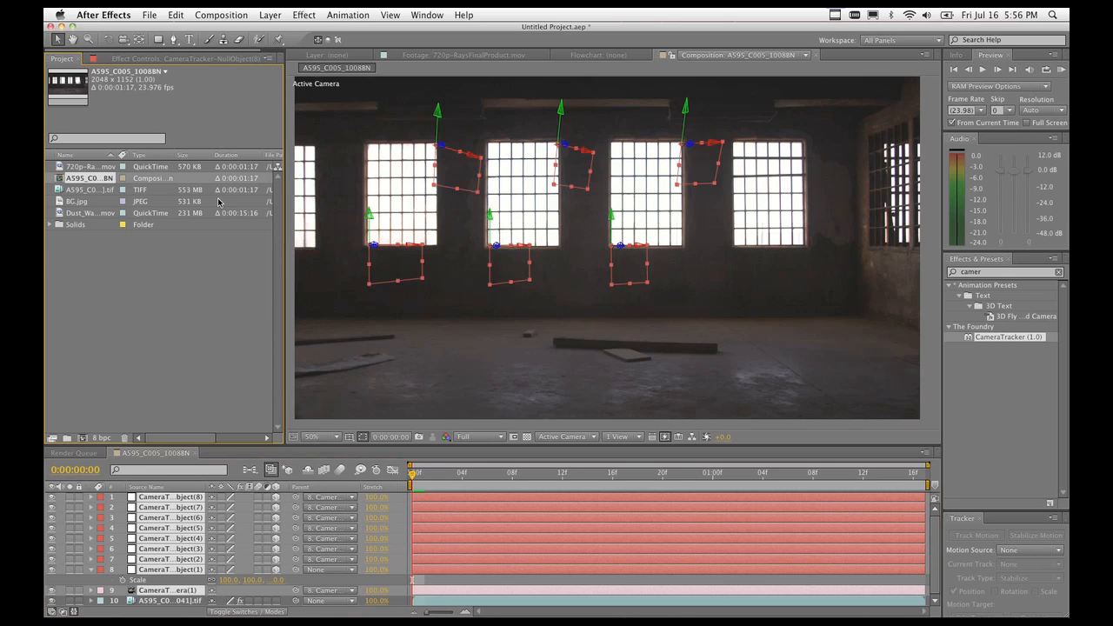
key("Return")
type("Track")
key("Return")
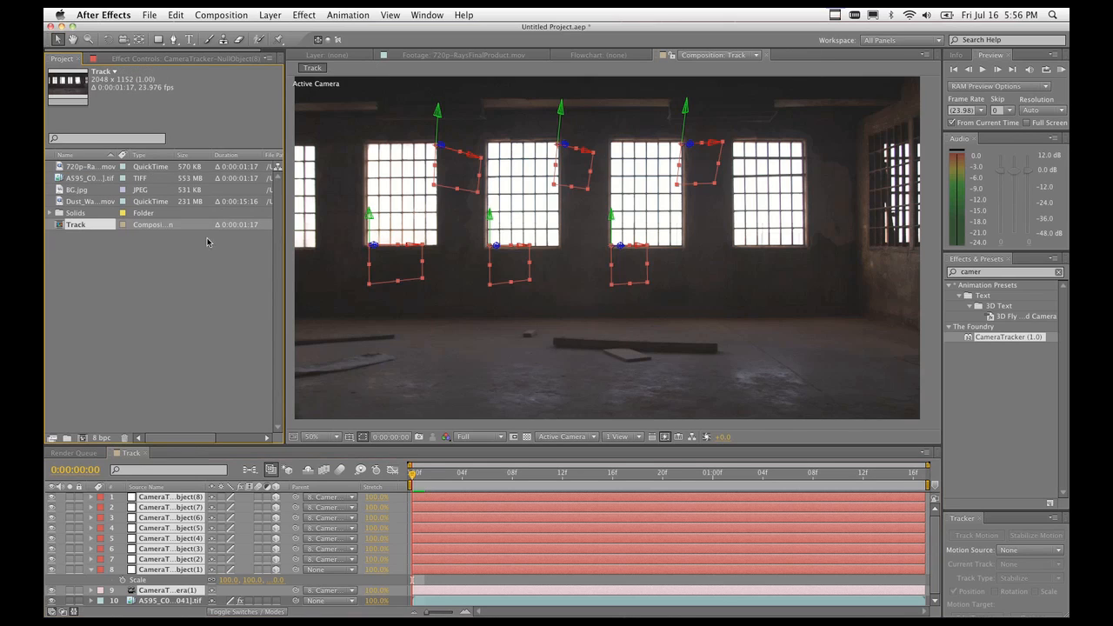
left_click(137, 330)
left_click(81, 439)
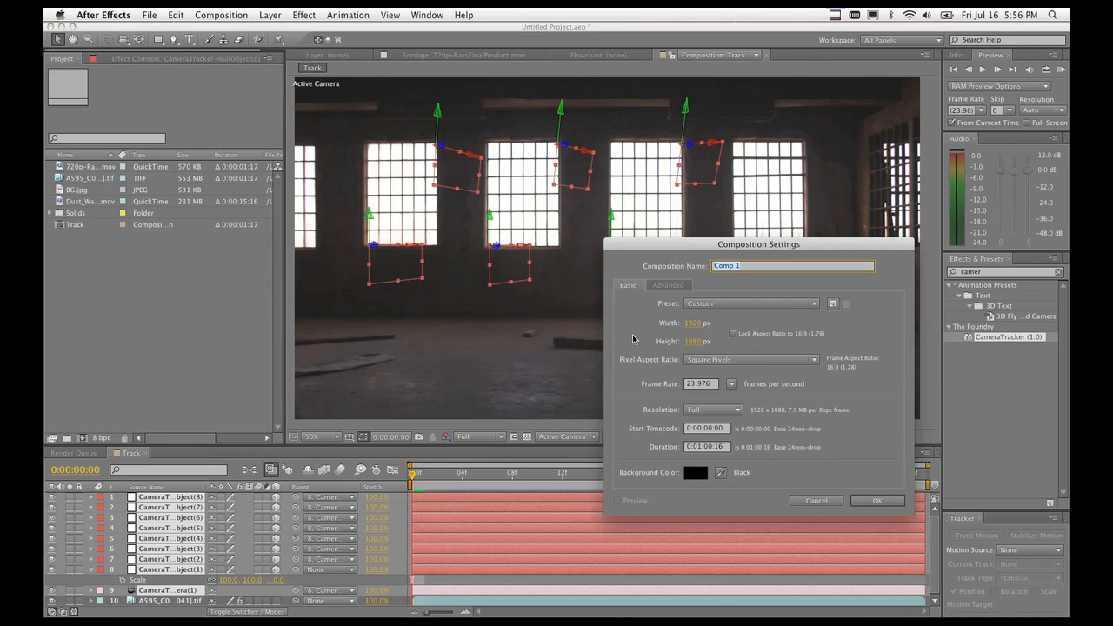
Create Comp 1 at 2048 × 1152, then return to Track and select the layer 8 tracker null.
left_click(742, 306)
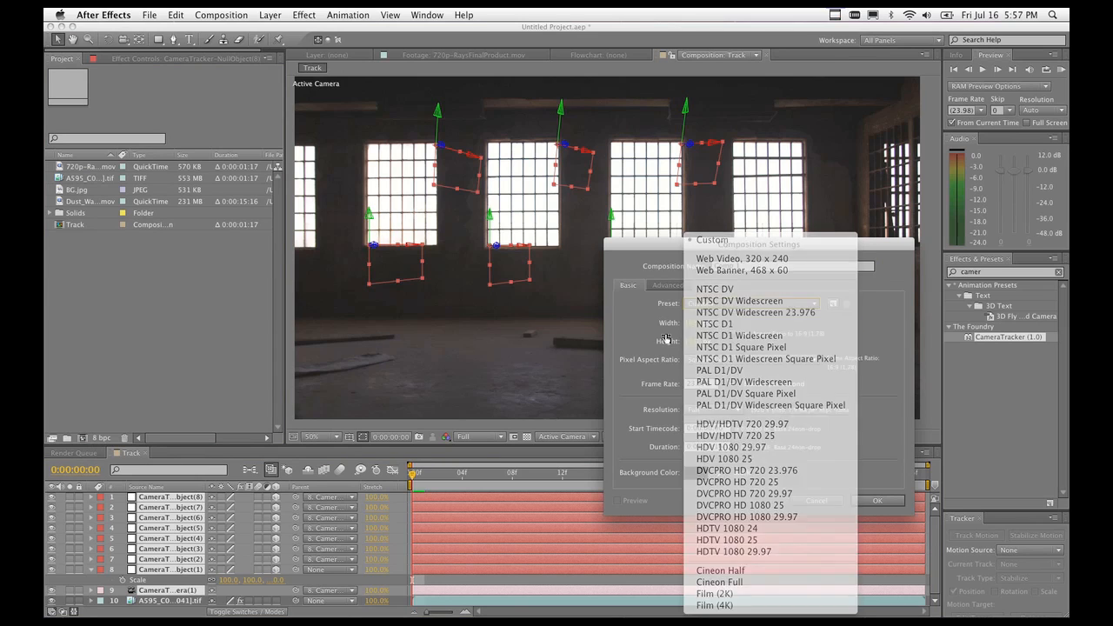
left_click(666, 339)
left_click(696, 324)
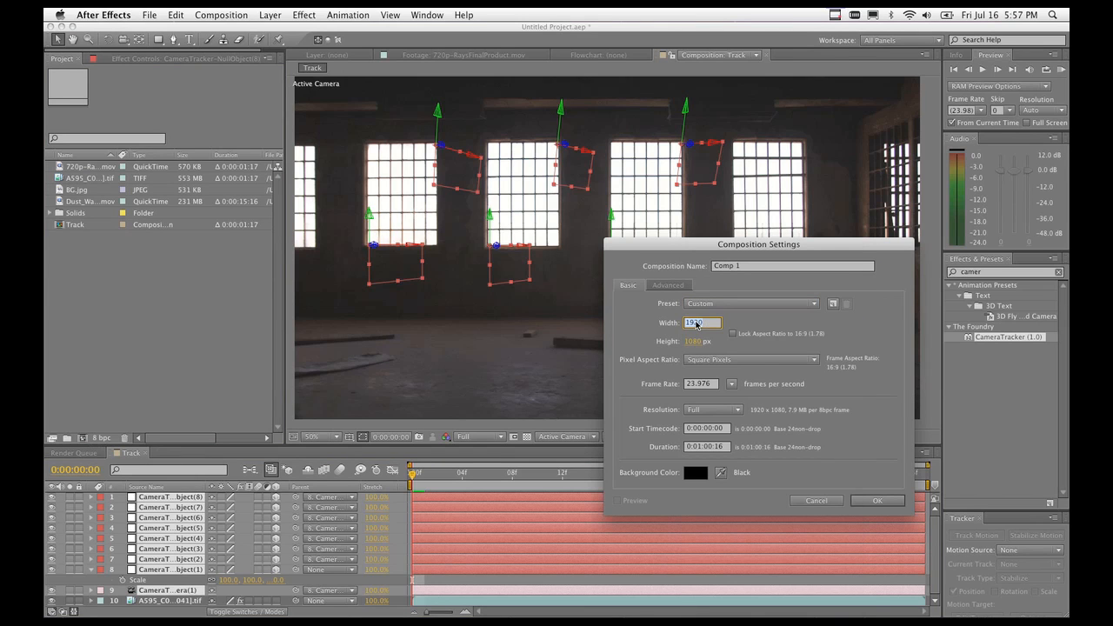
type("2048")
key("Tab")
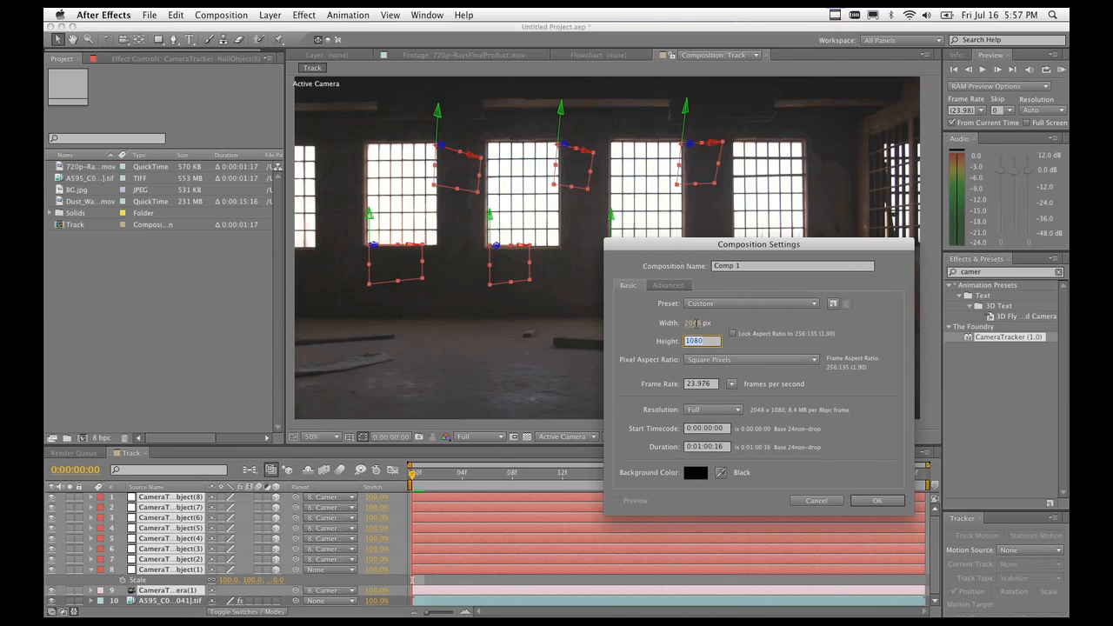
type("1152")
left_click(873, 501)
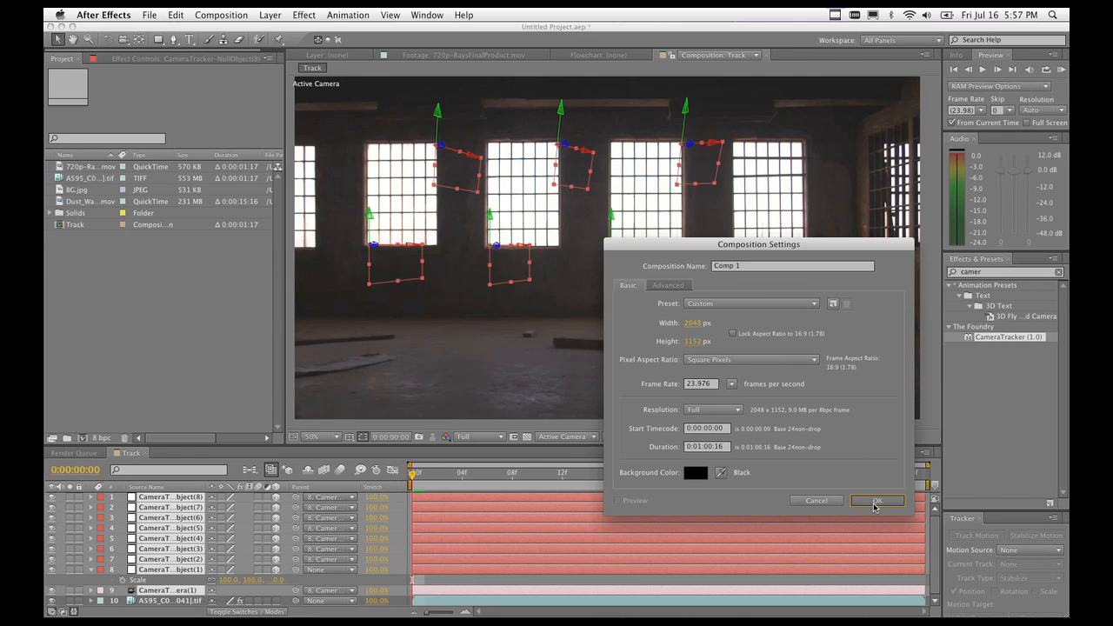
left_click(132, 453)
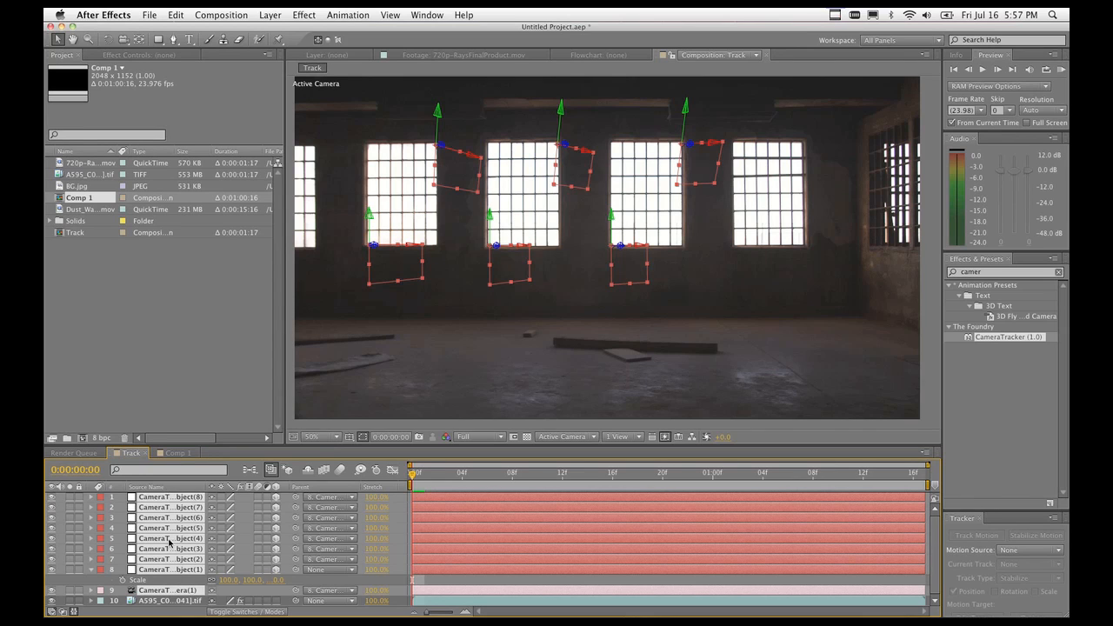
left_click(178, 571)
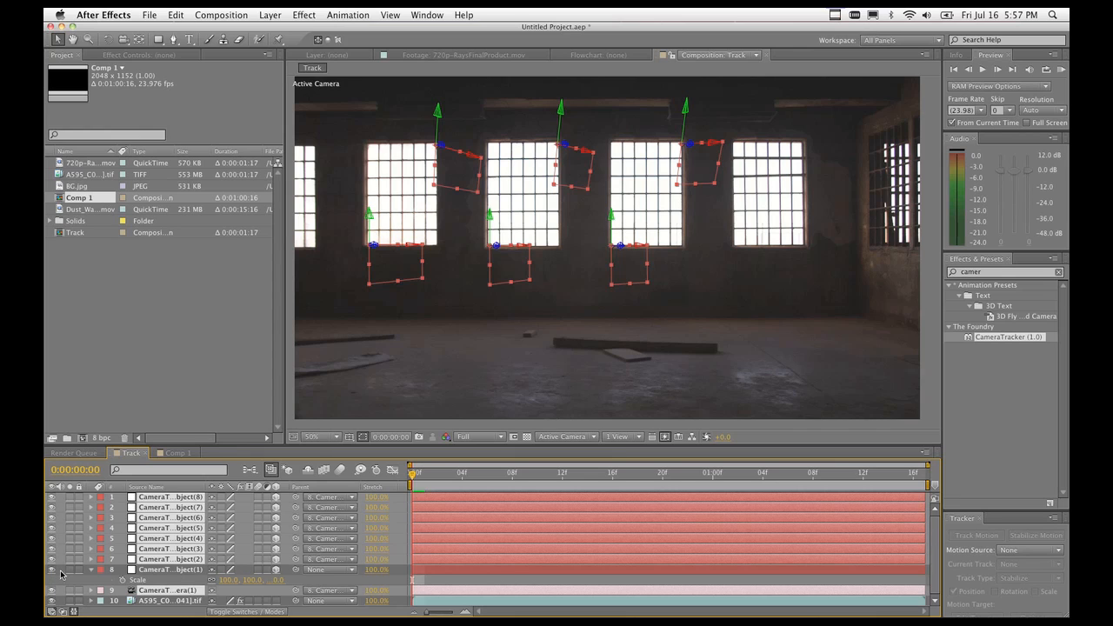
Paste the tracker camera and seven nulls into Comp 1, and check the Track comp's last frame.
left_click(177, 453)
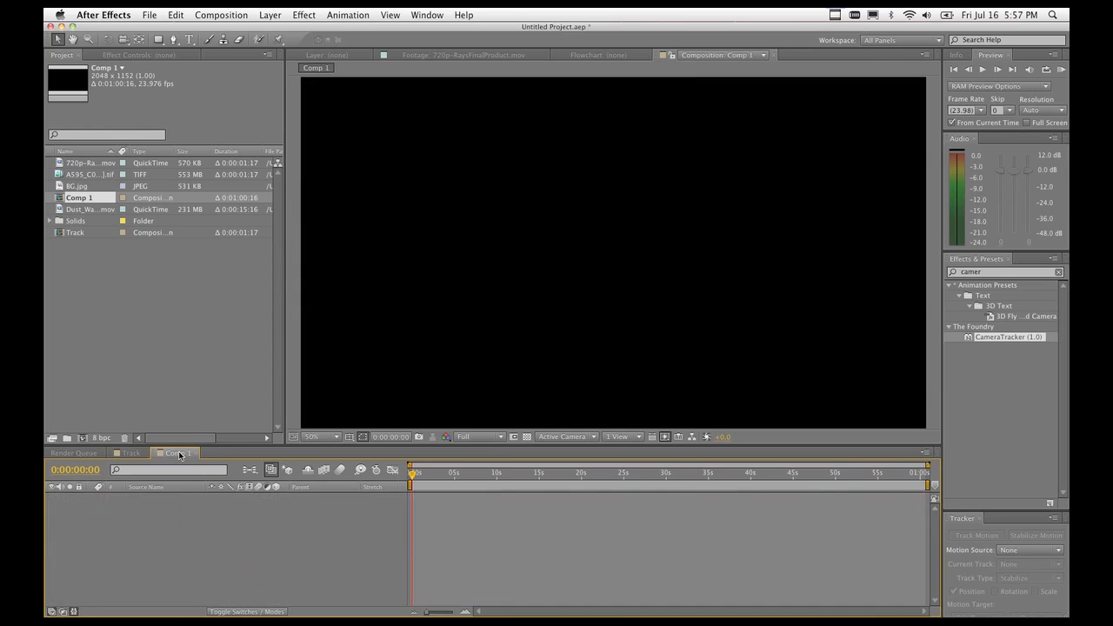
key("super+v")
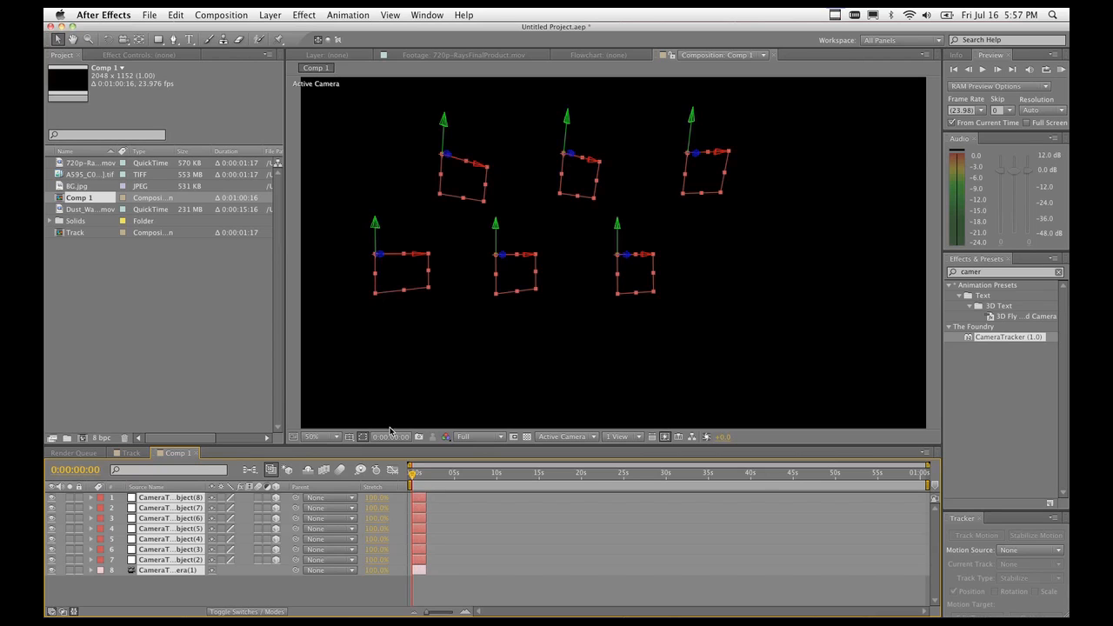
left_click(130, 453)
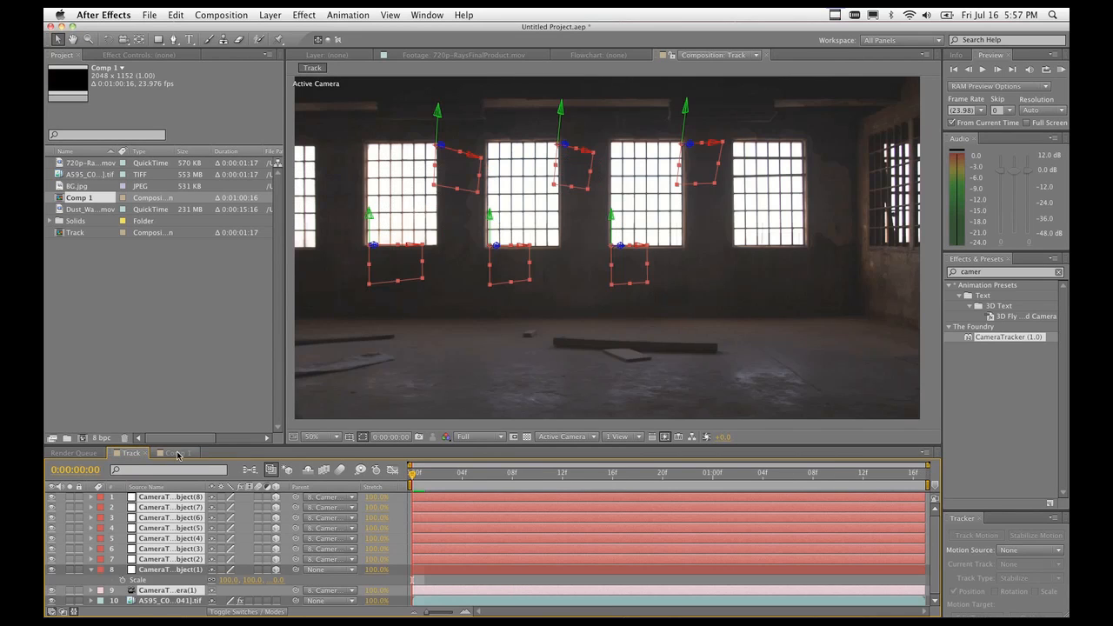
left_click(914, 476)
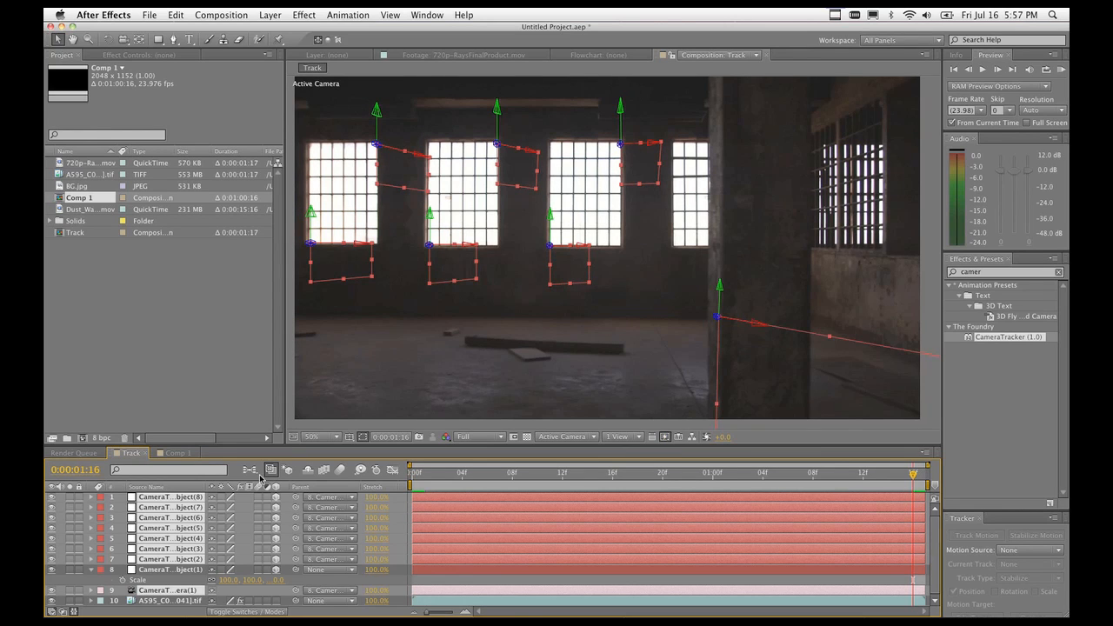
left_click(177, 453)
left_click(271, 15)
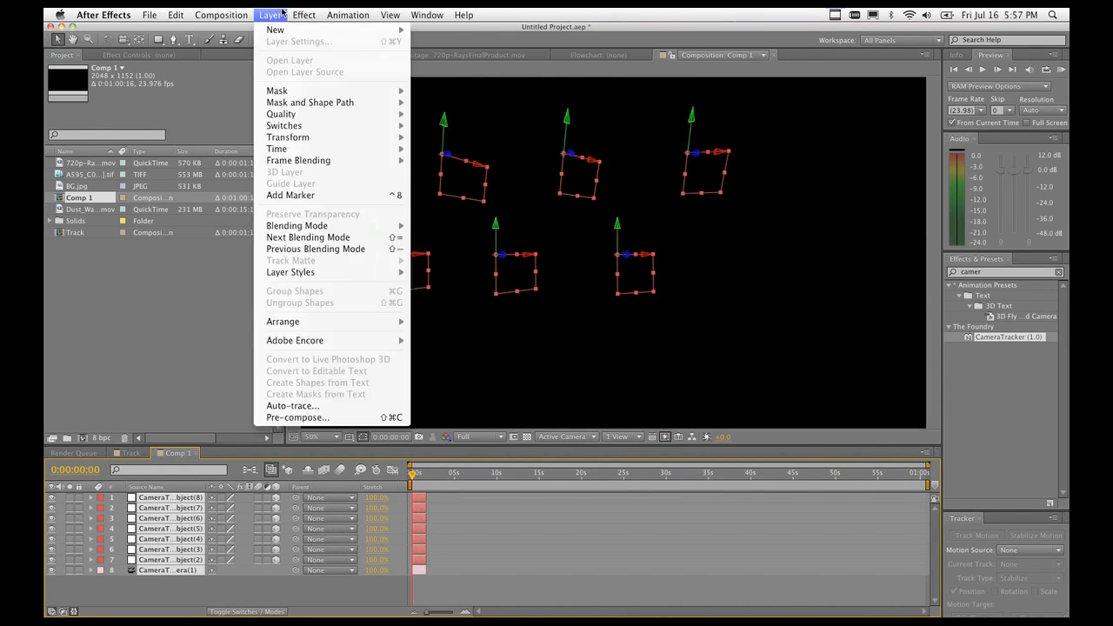
Switch the time display to frames and set Comp 1's duration to 40 frames.
mouse_move(243, 15)
left_click(239, 49)
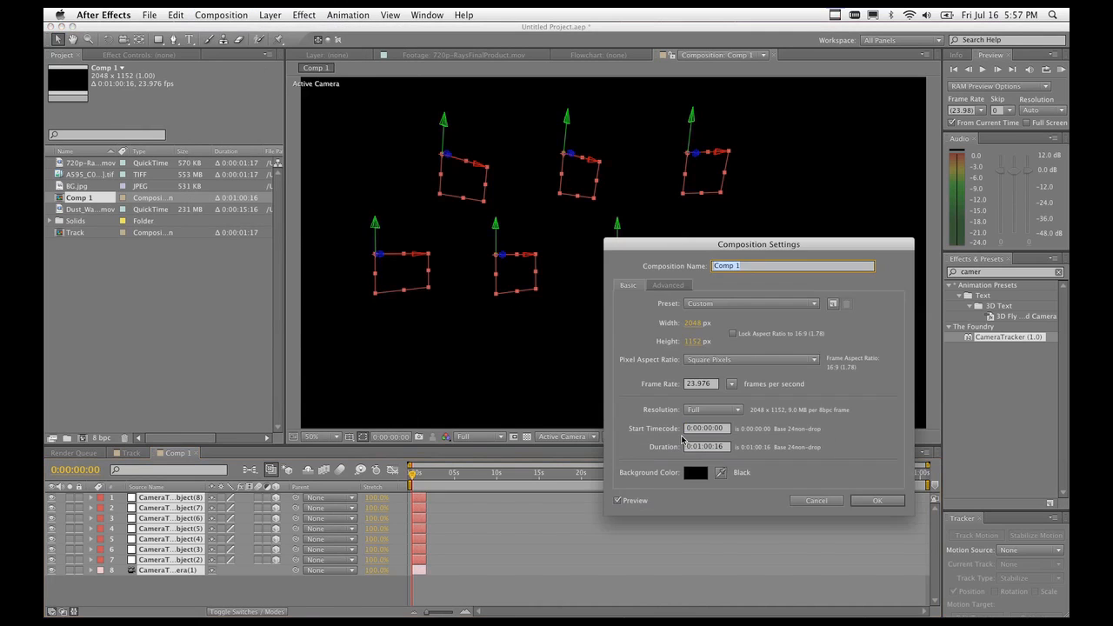
left_click(706, 448)
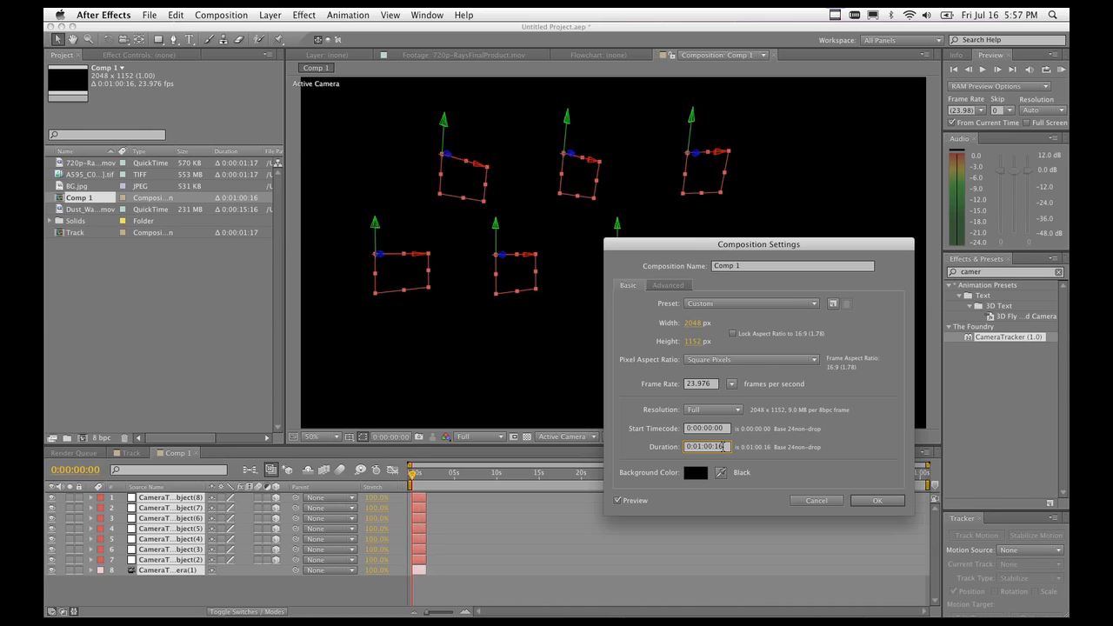
left_click(817, 500)
left_click(82, 473, "ctrl")
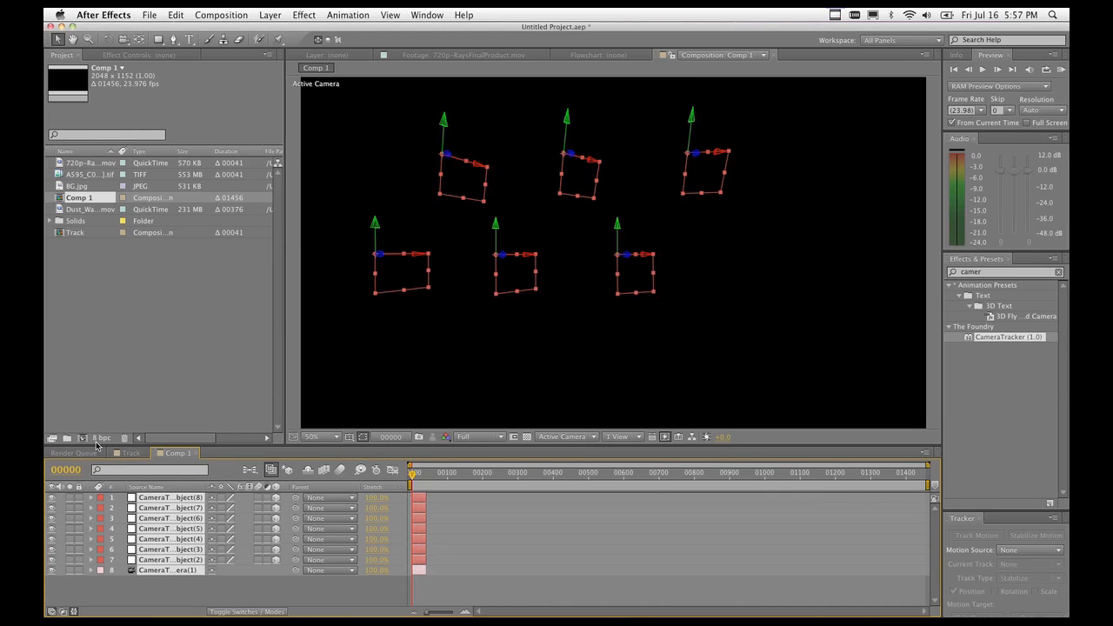
left_click(233, 14)
left_click(252, 50)
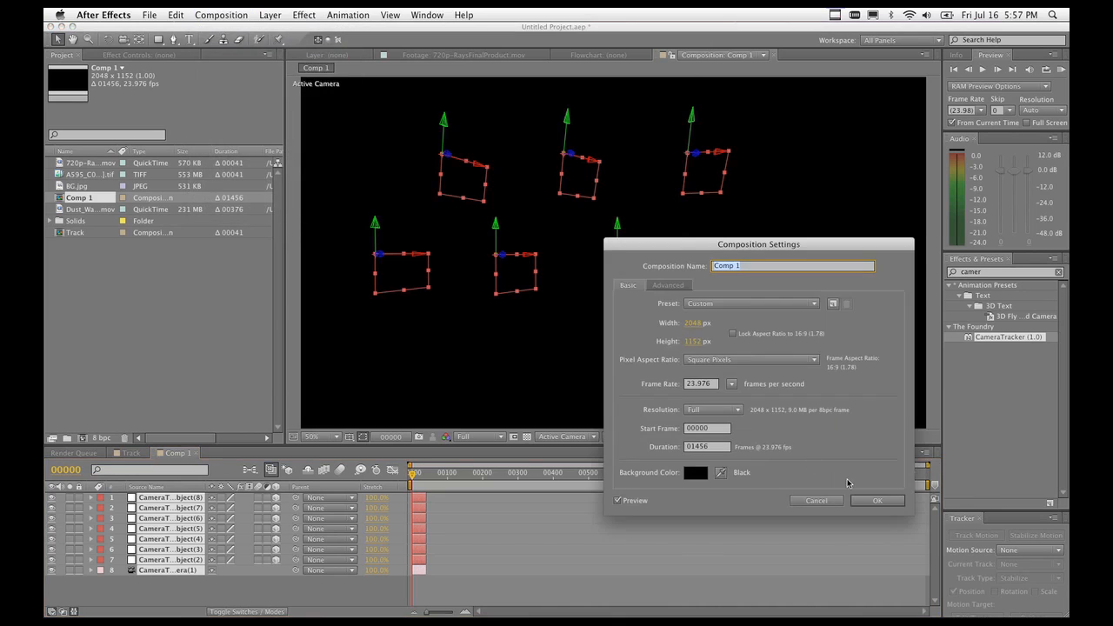
left_click(719, 448)
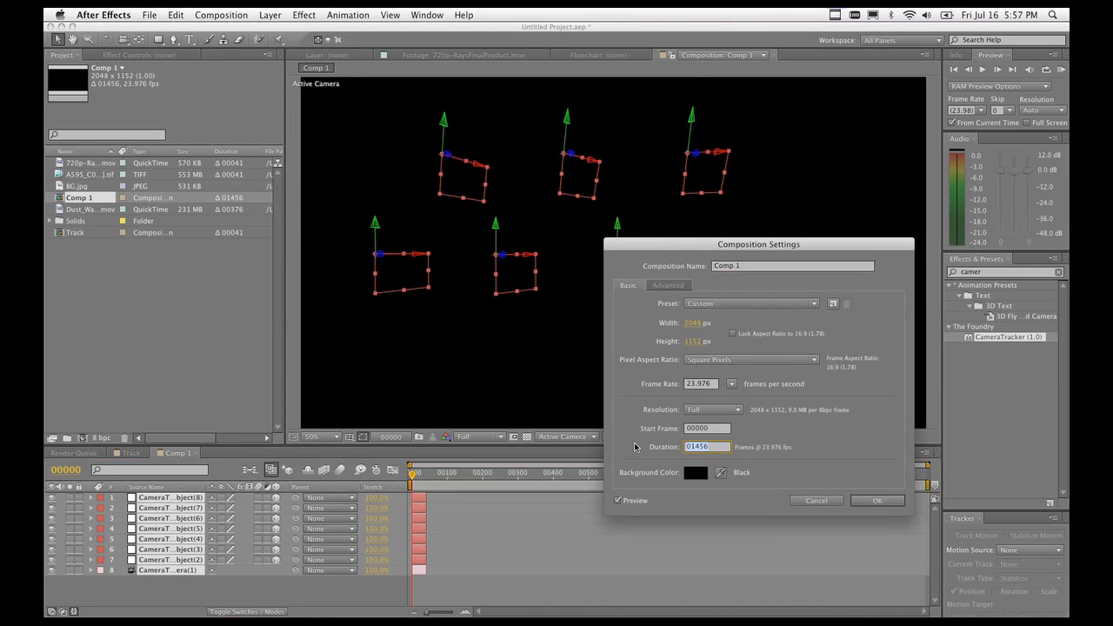
type("40")
key("Return")
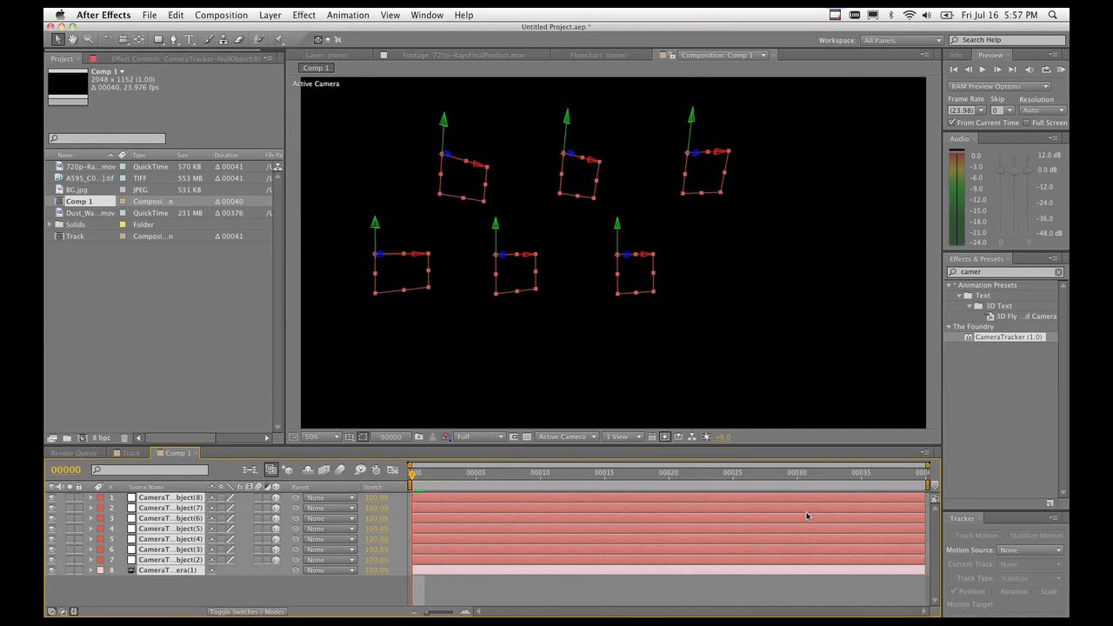
Compare Comp 1 with the Track comp, scrubbing Comp 1 from its end to check the camera motion.
left_click(131, 454)
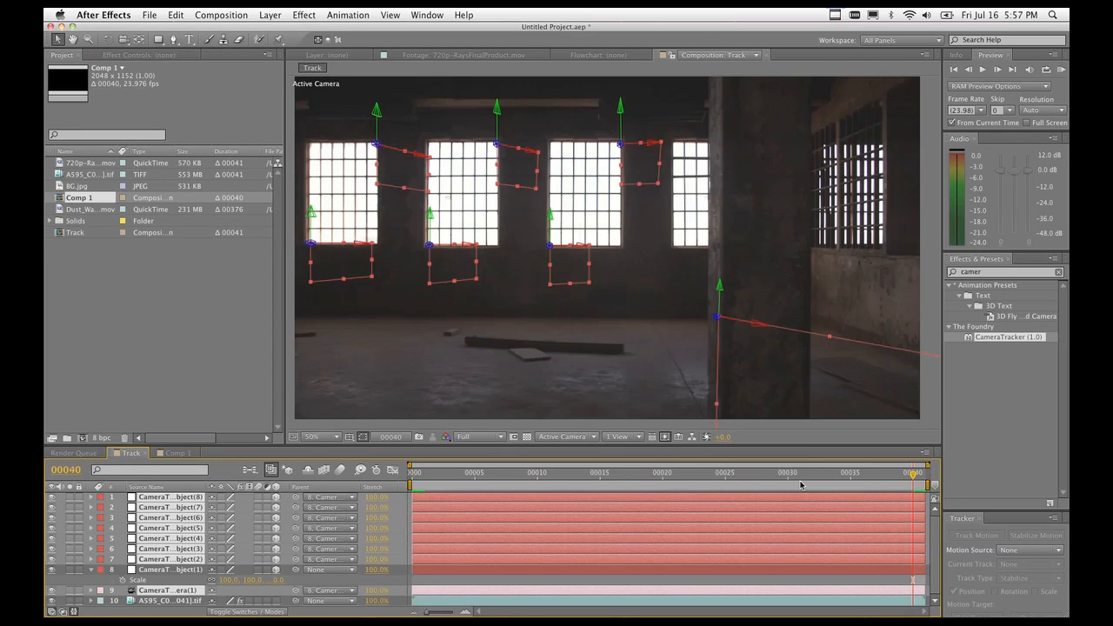
left_click(171, 454)
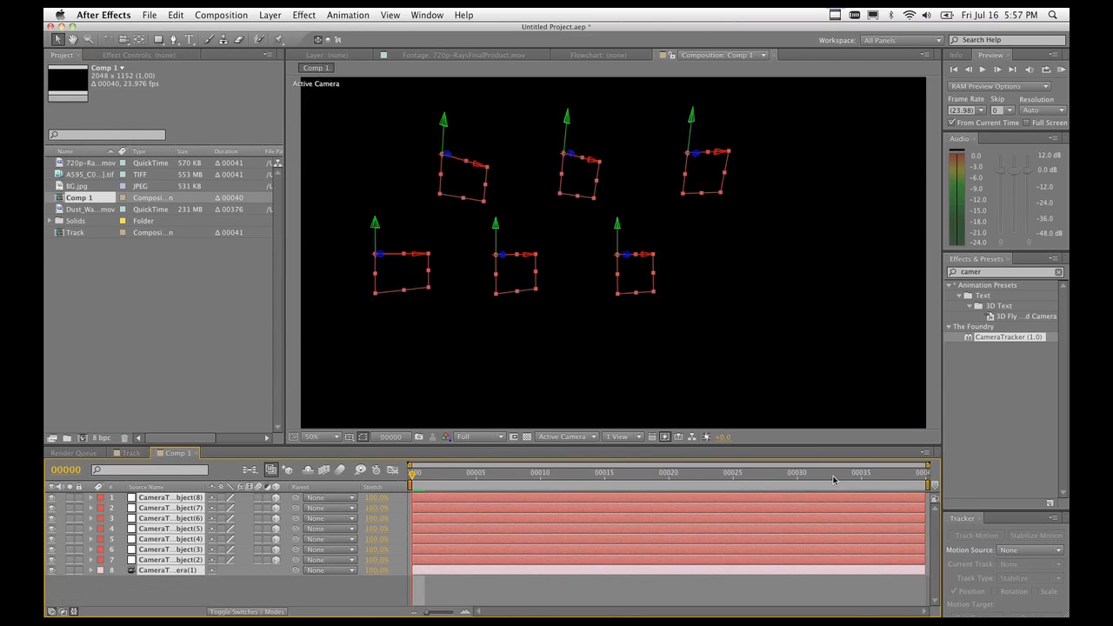
left_click(915, 474)
left_click_drag(918, 474, 261, 519)
left_click(129, 453)
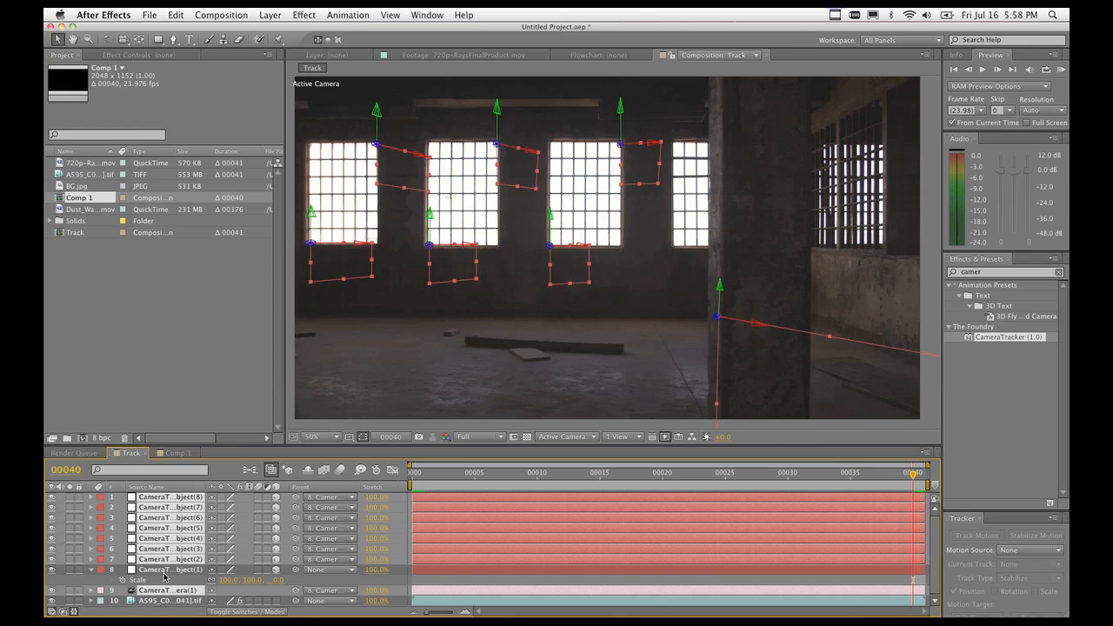
left_click(176, 453)
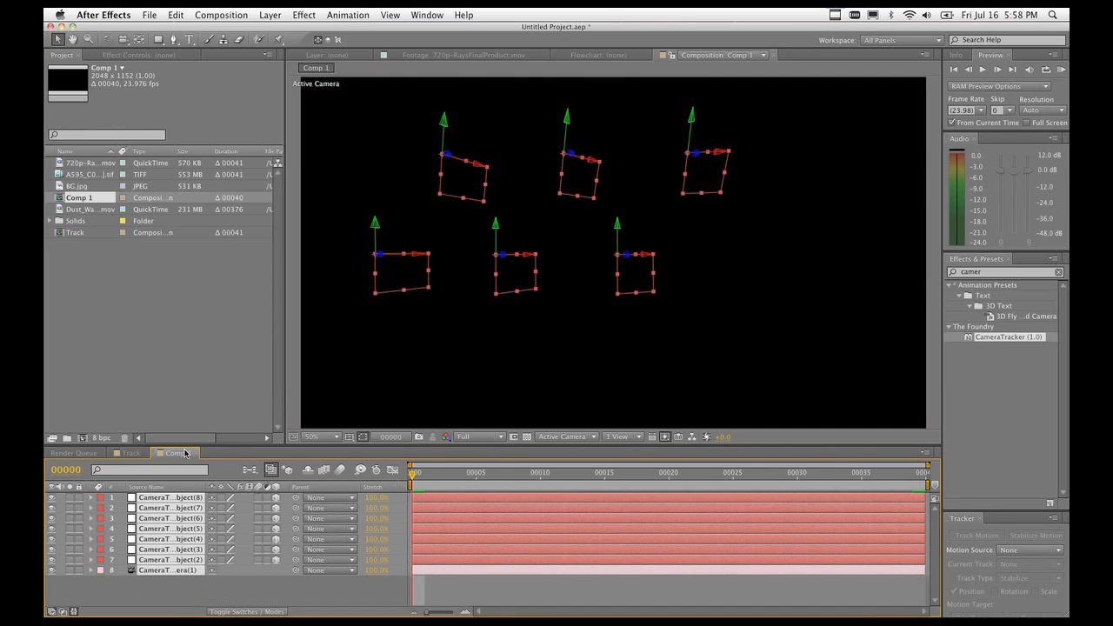
Select the tracked camera and all seven null layers in Comp 1.
left_click(295, 596)
left_click(155, 571)
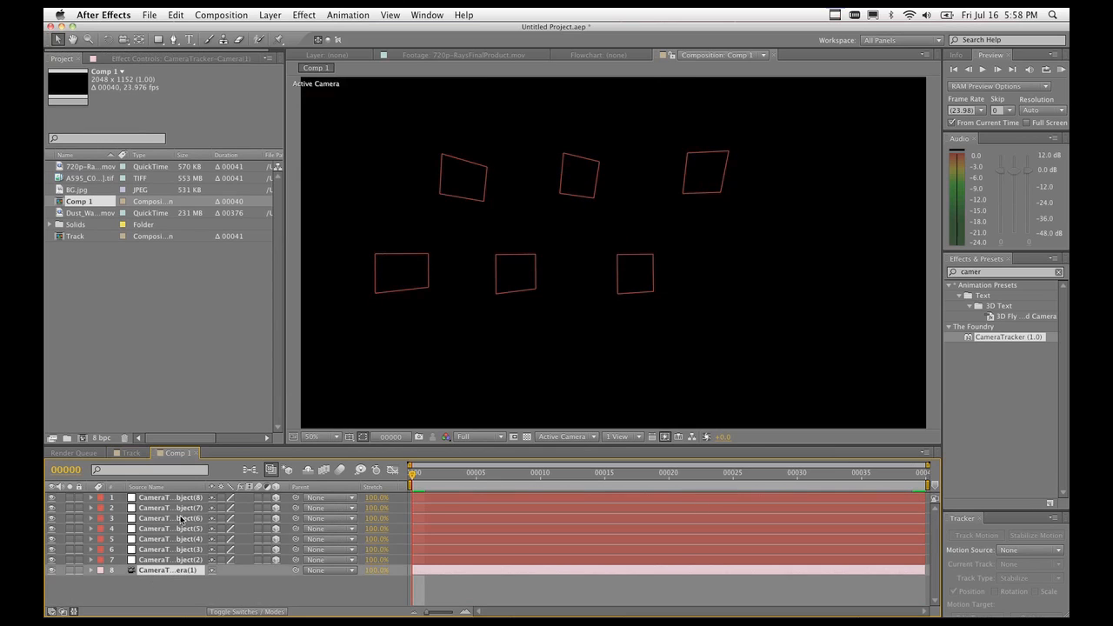
left_click(180, 499, "shift")
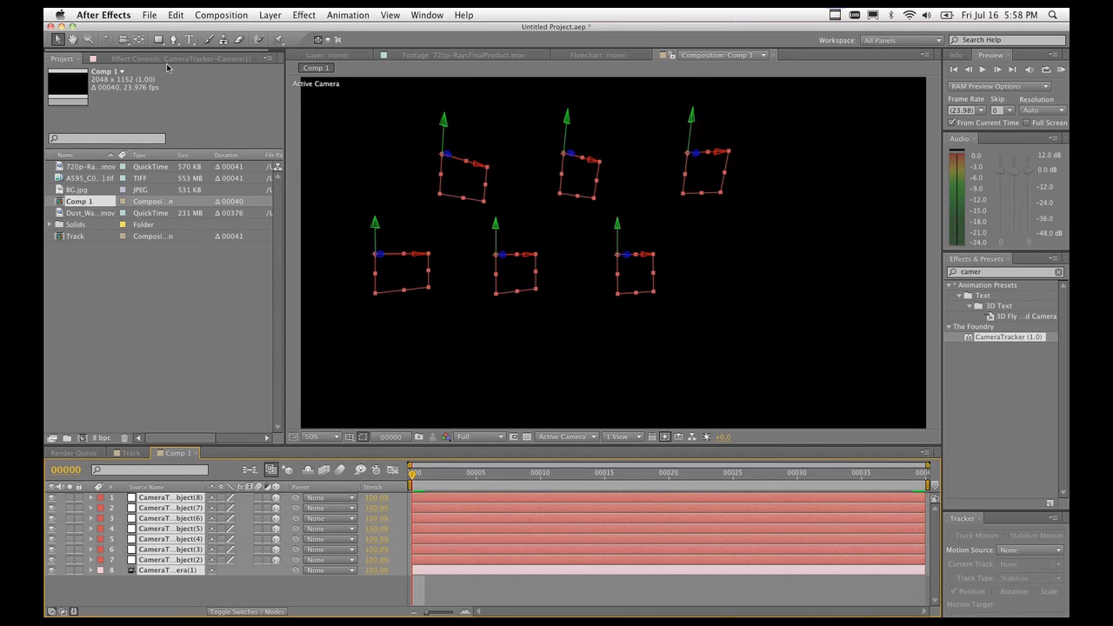
left_click(148, 14)
Run pt_AEtoC4D.jsx and save the export as 3TrackingdatafromAE.txt in Desktop > CameraTracker TUT.
mouse_move(235, 385)
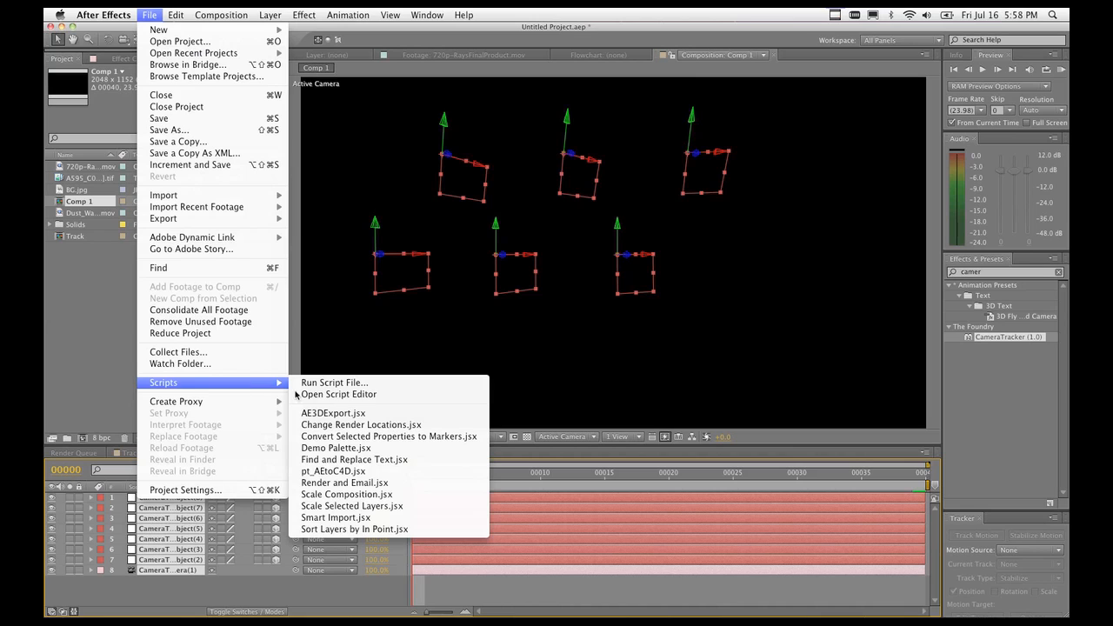
left_click(363, 472)
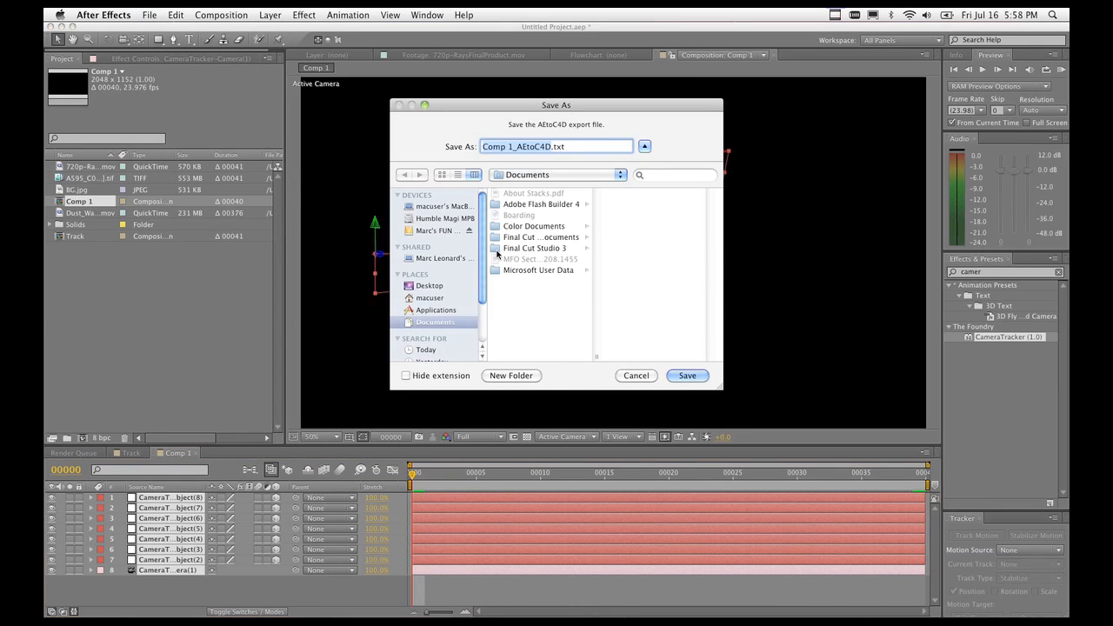
left_click(432, 286)
left_click(541, 217)
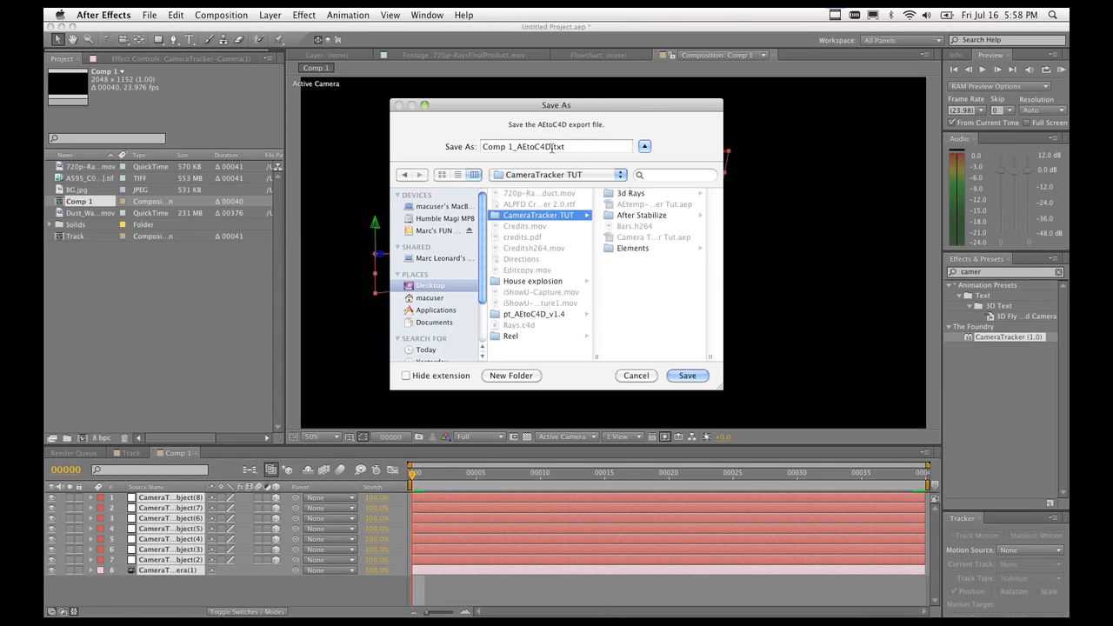
left_click_drag(555, 147, 456, 145)
type("3T")
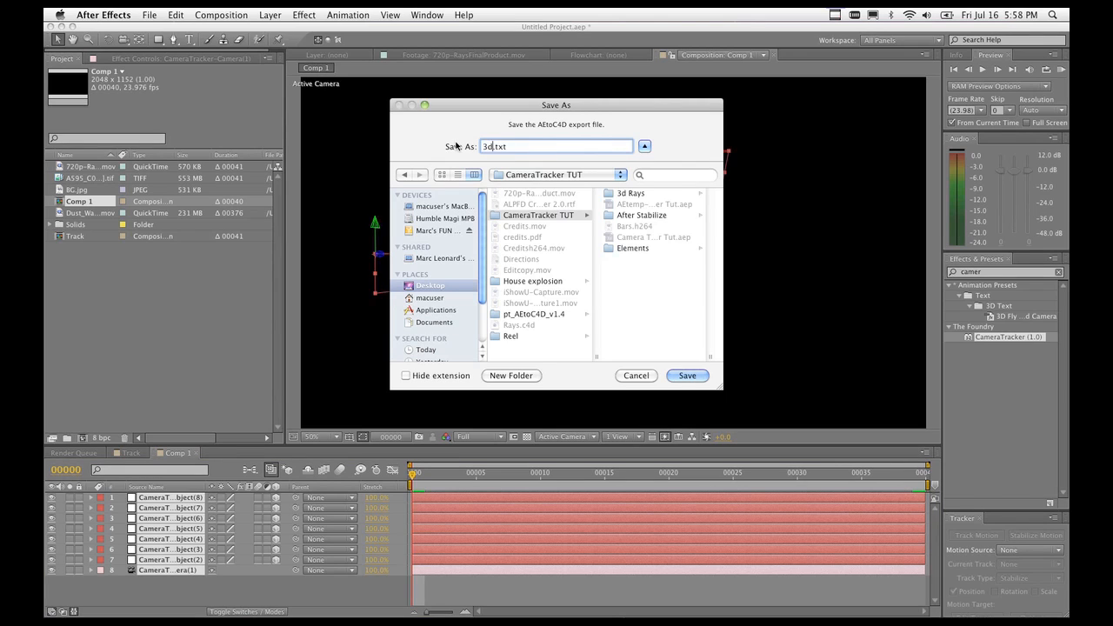
type("racking Data")
key("BackSpace")
key("BackSpace")
key("BackSpace")
key("BackSpace")
type("datafromAAE")
key("BackSpace")
key("BackSpace")
type("E")
left_click(684, 377)
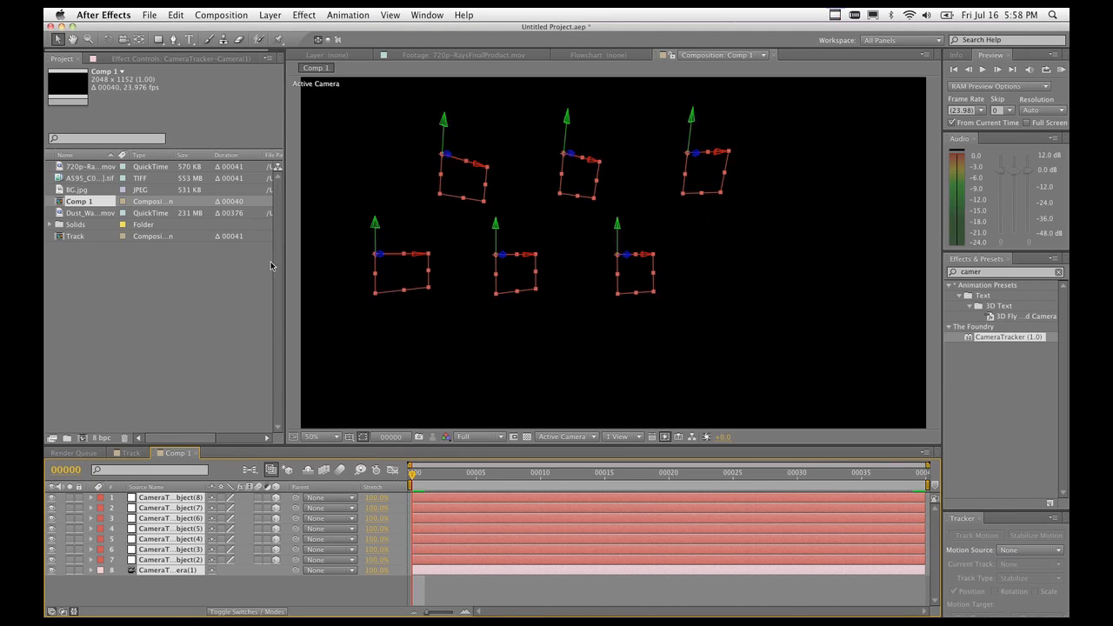
Quick Look 3TrackingdatafromAE.txt in Desktop > CameraTracker TUT and scroll through its tracking data.
left_click(366, 612)
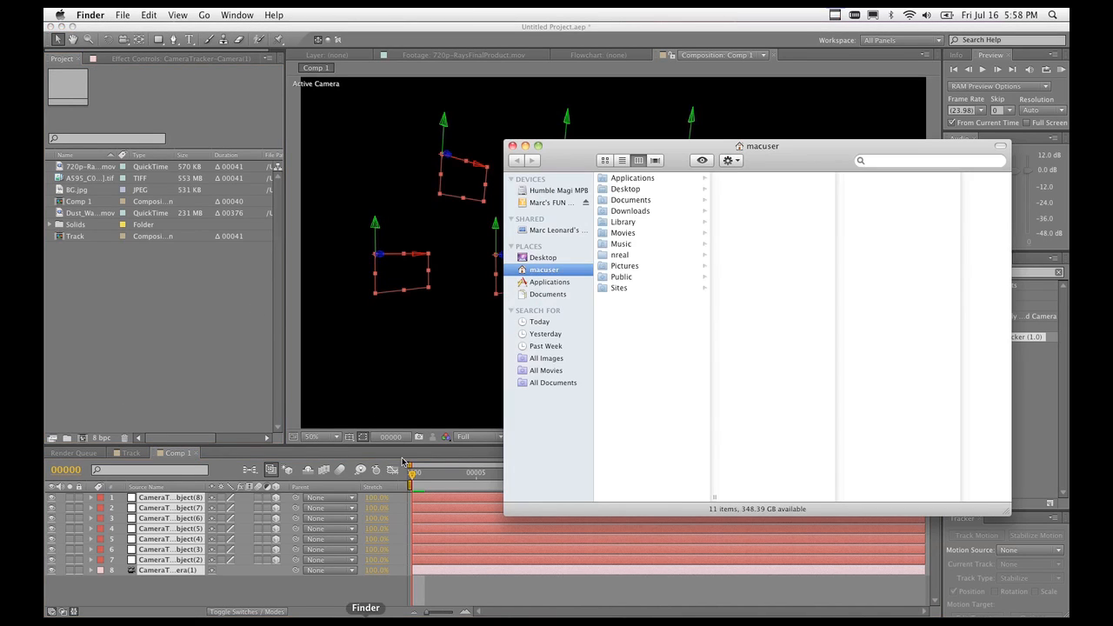
left_click(546, 258)
left_click(644, 201)
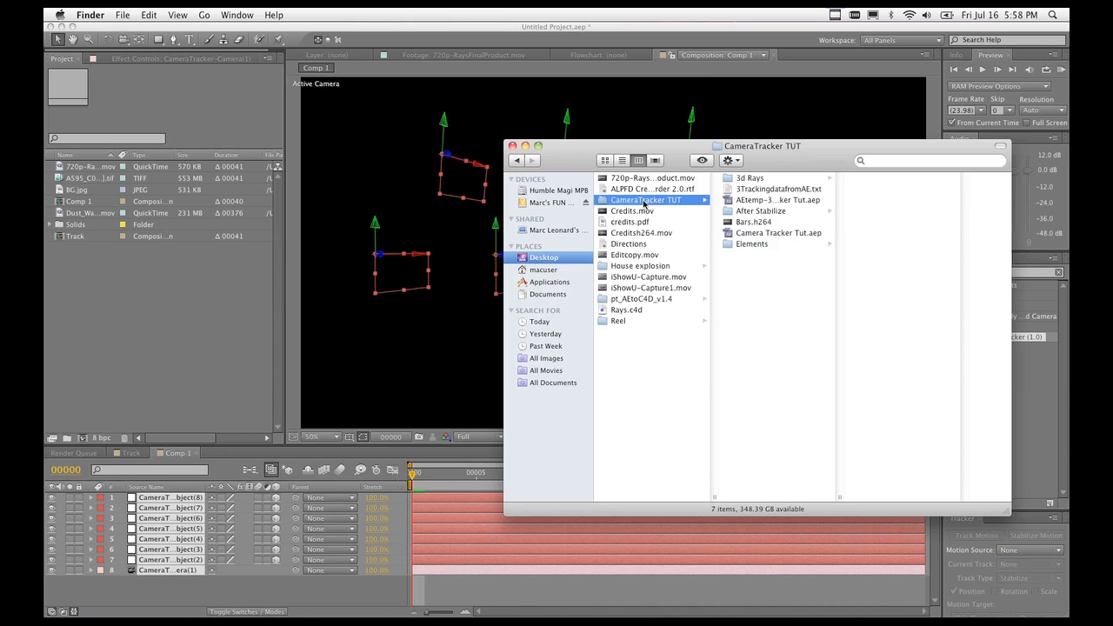
left_click(753, 190)
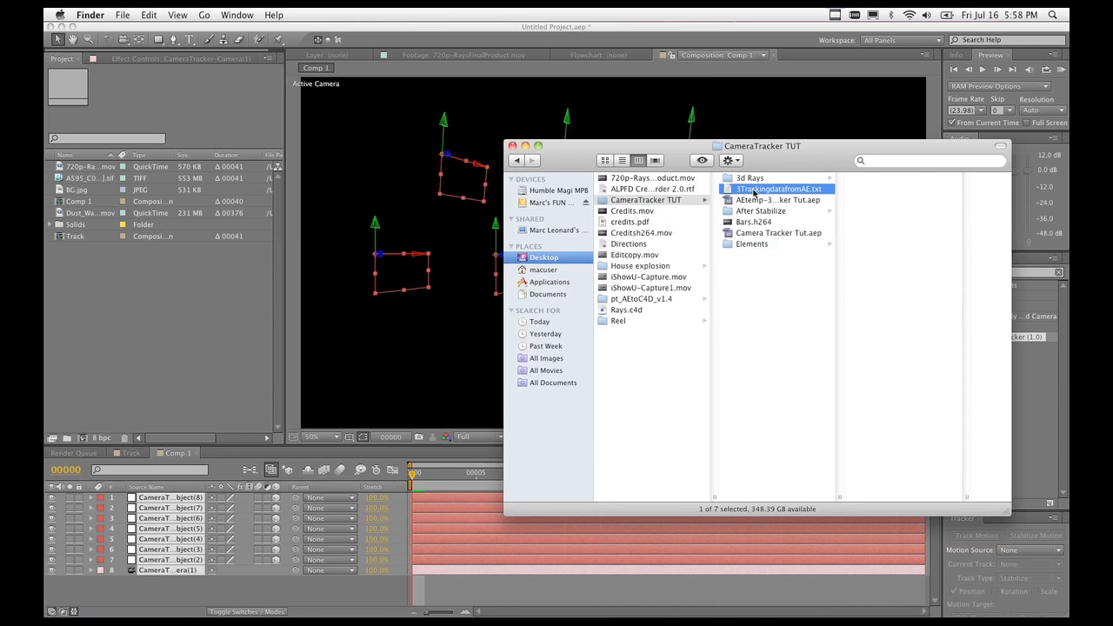
key("space")
scroll(572, 261, "down", 10)
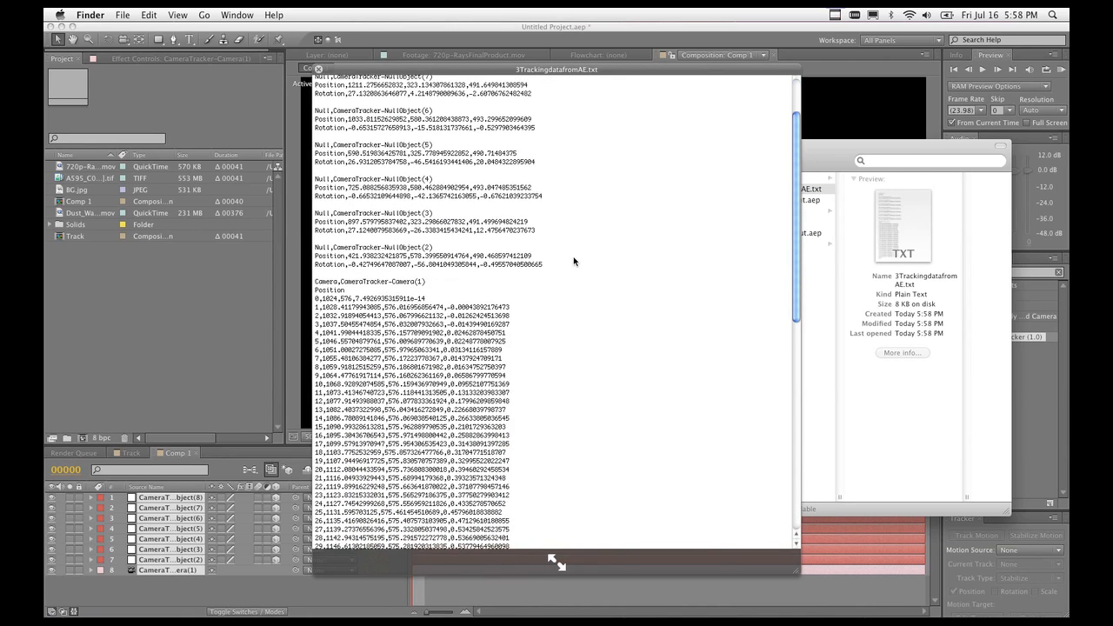
scroll(549, 256, "up", 5)
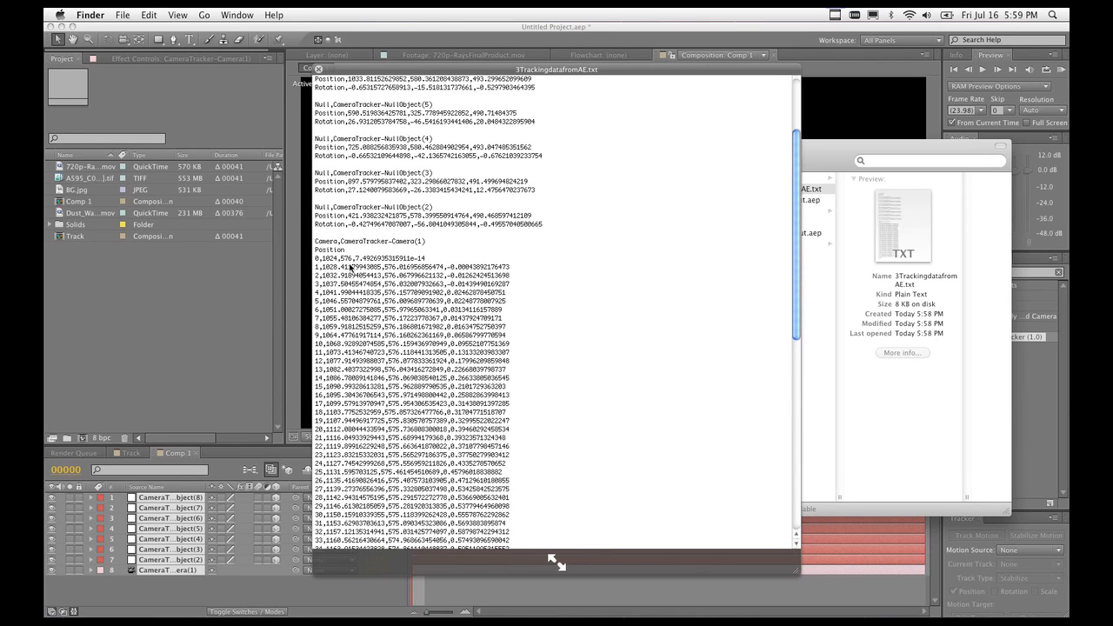
scroll(357, 260, "down", 15)
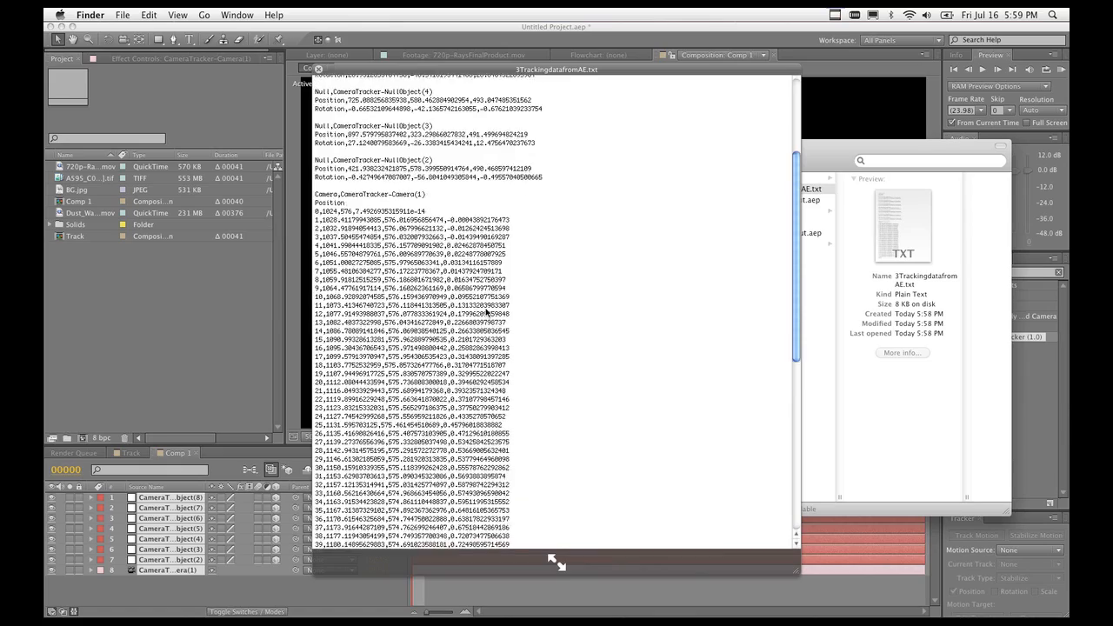
scroll(524, 317, "up", 20)
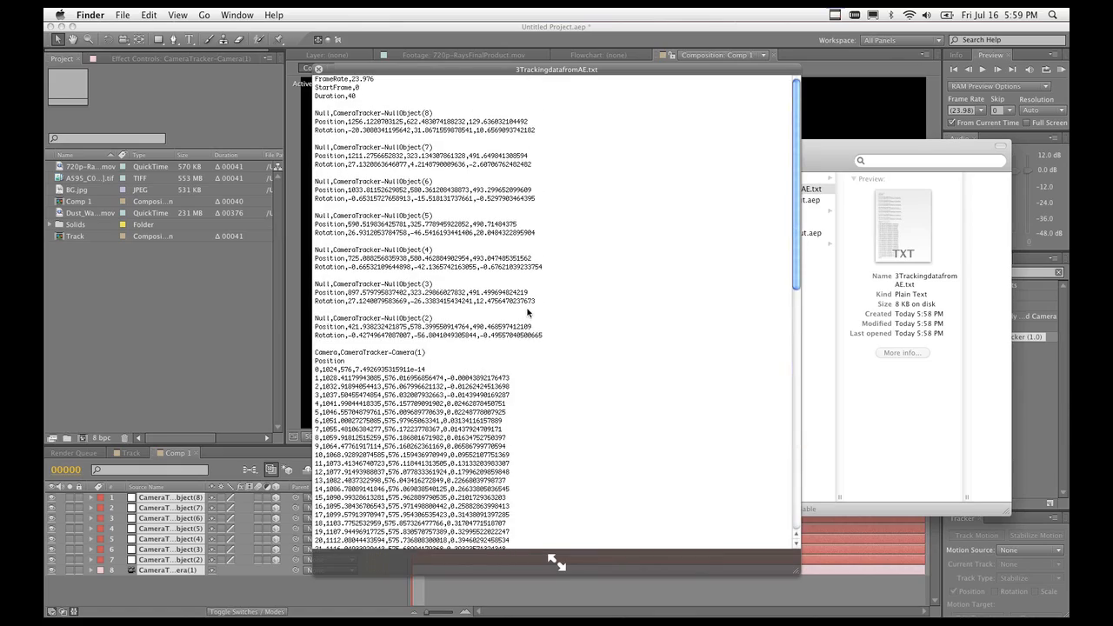
key("space")
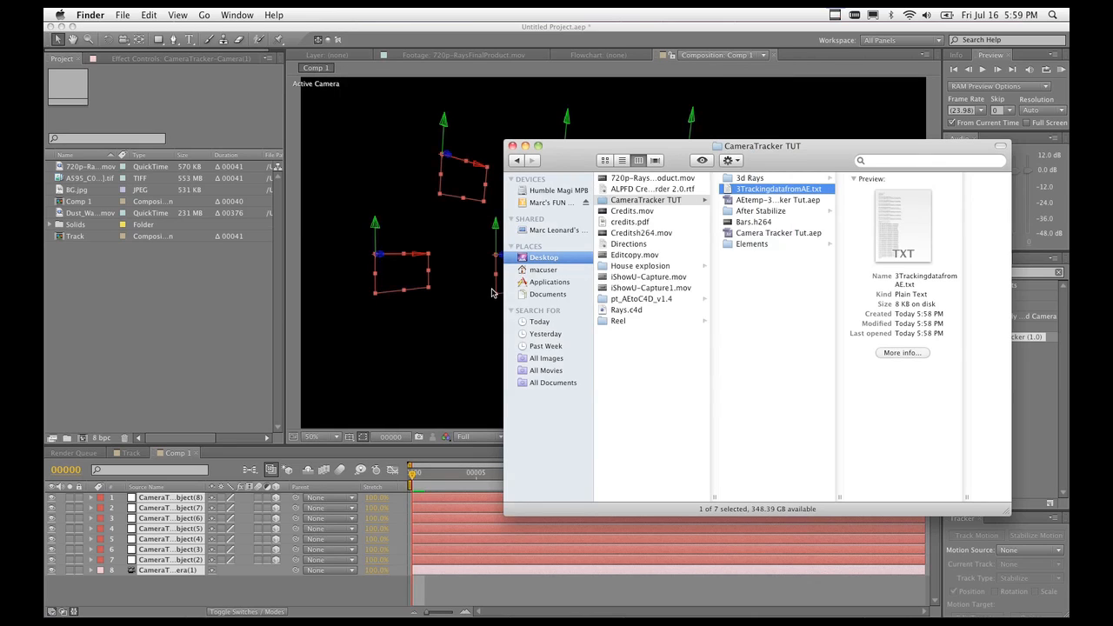
Close the Finder window and bring CINEMA 4D to the front.
key("super+w")
left_click(227, 321)
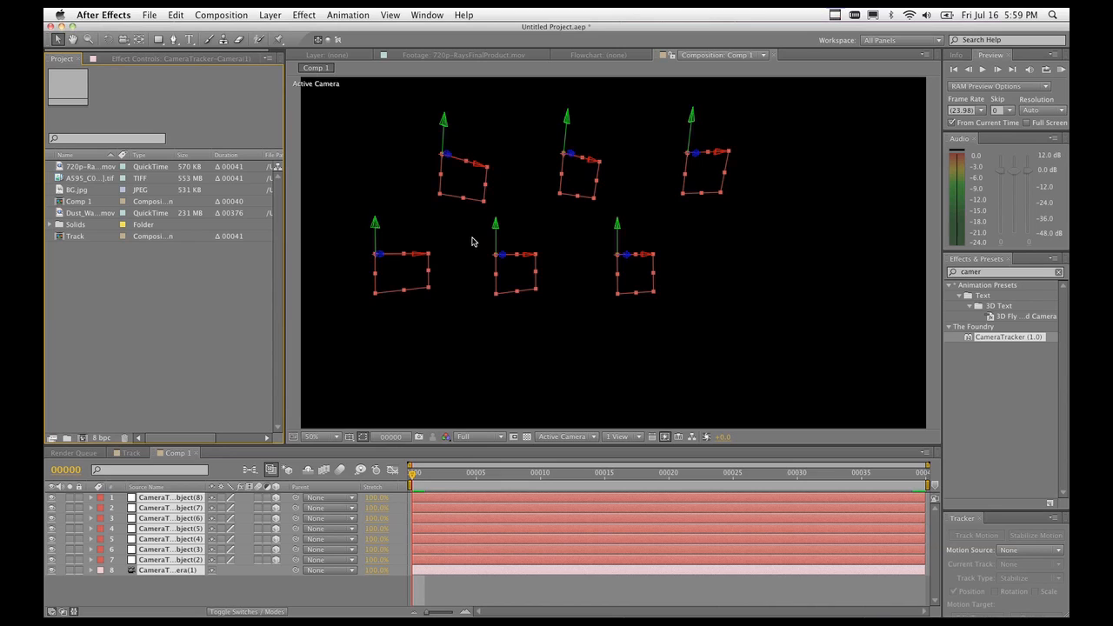
left_click(595, 617)
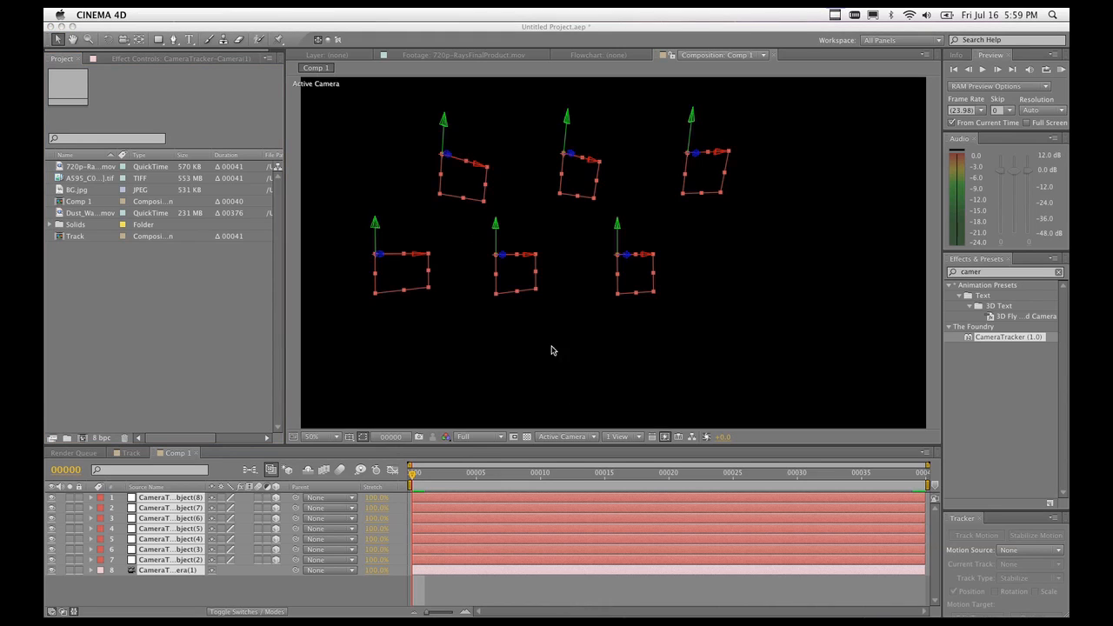